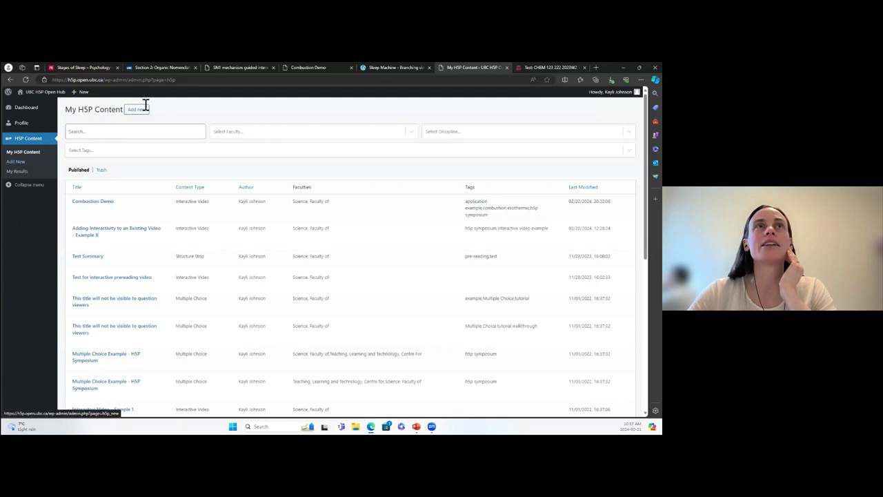
- Start a new H5P content item and choose Interactive Video as its content type
click(17, 163)
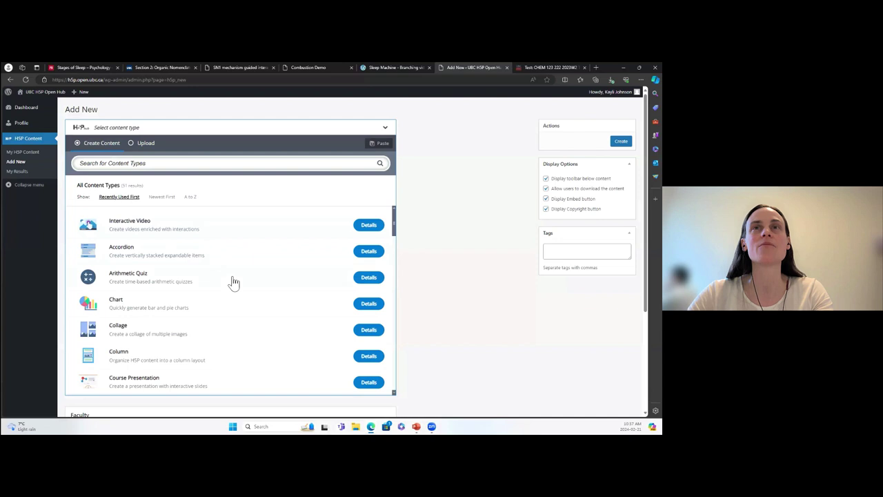
click(134, 162)
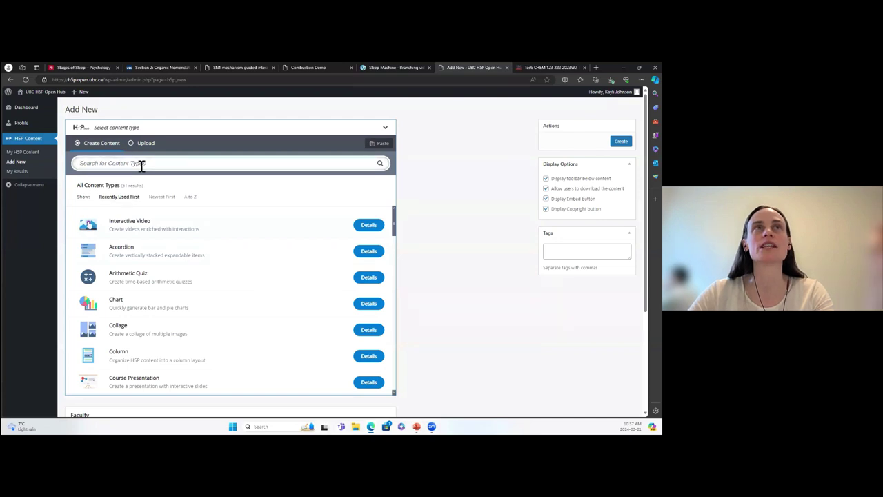
scroll(263, 317, down, 10)
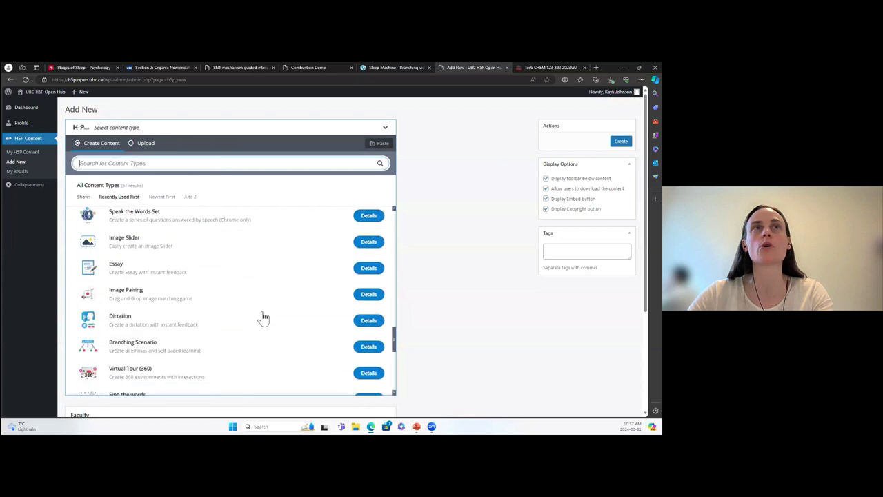
scroll(263, 317, up, 10)
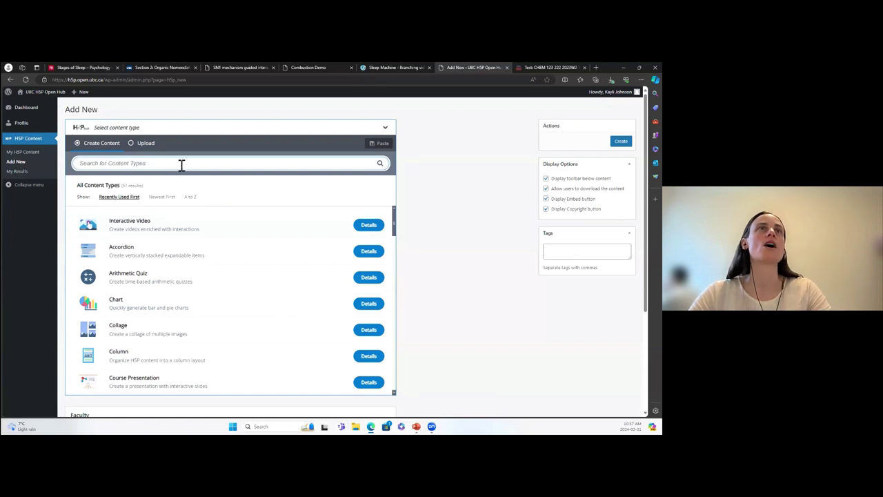
click(214, 219)
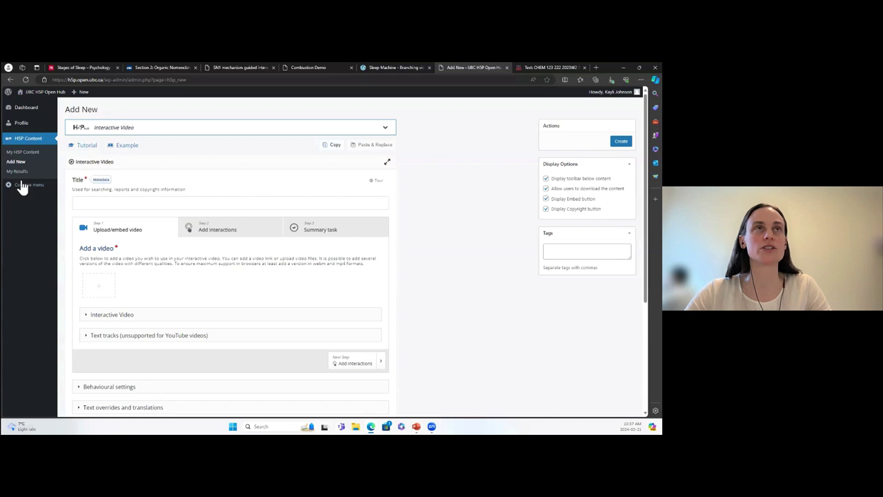
- Enter "Combustion Demo - Interactivity Enabled" as the title of the interactive video
click(117, 201)
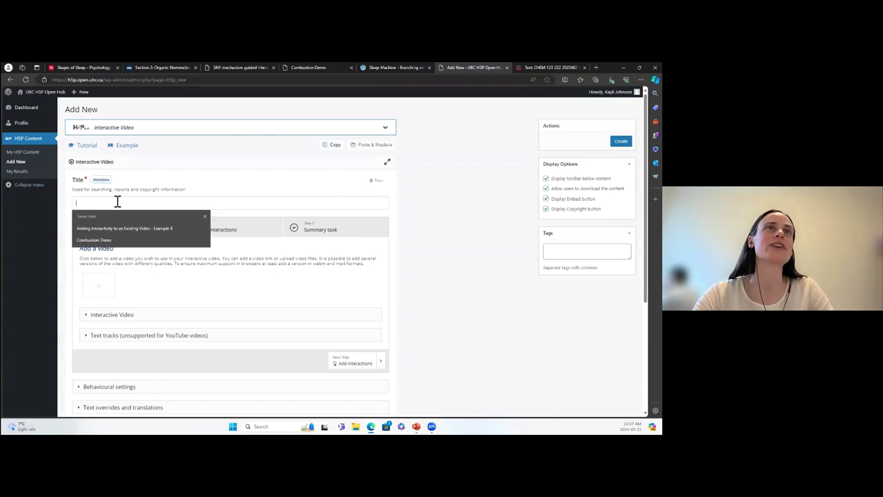
text(A)
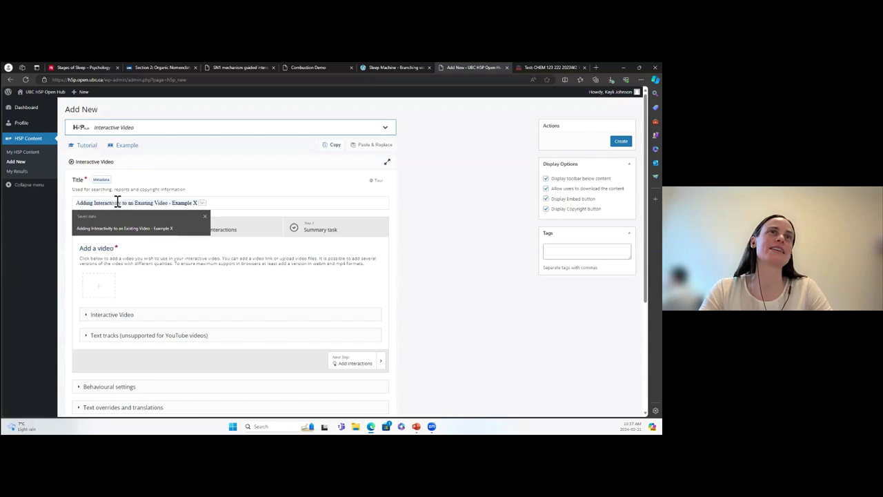
key(BackSpace)
text(A)
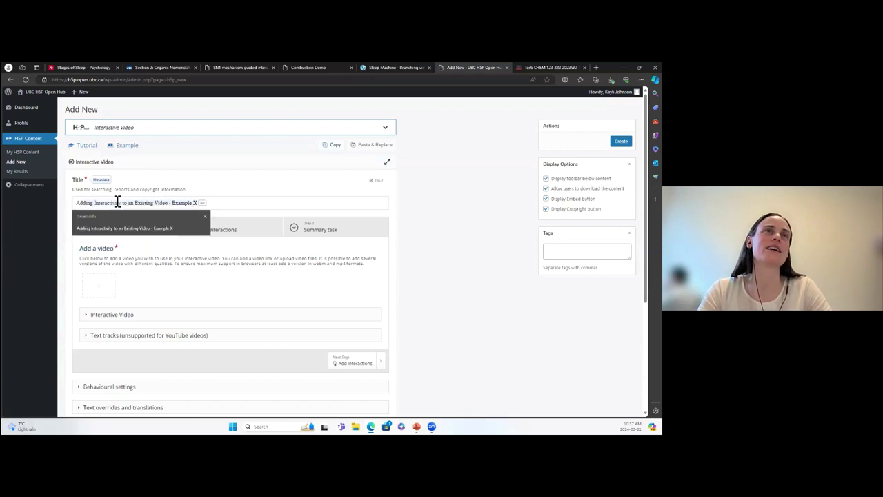
key(BackSpace)
text(Combustion Demo)
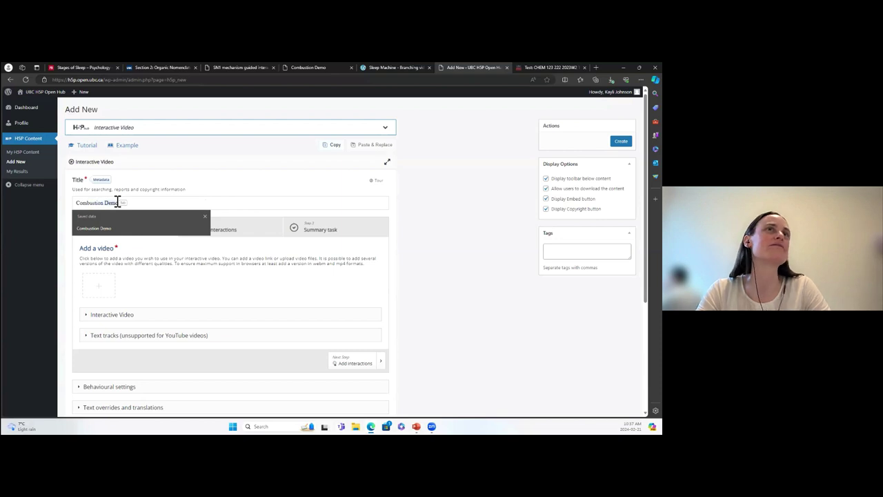
key(Return)
text(- In)
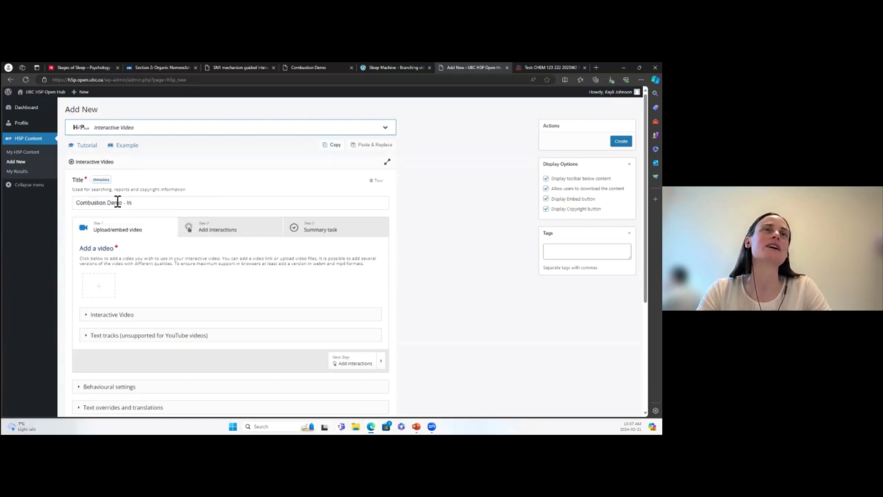
text(teractivity E)
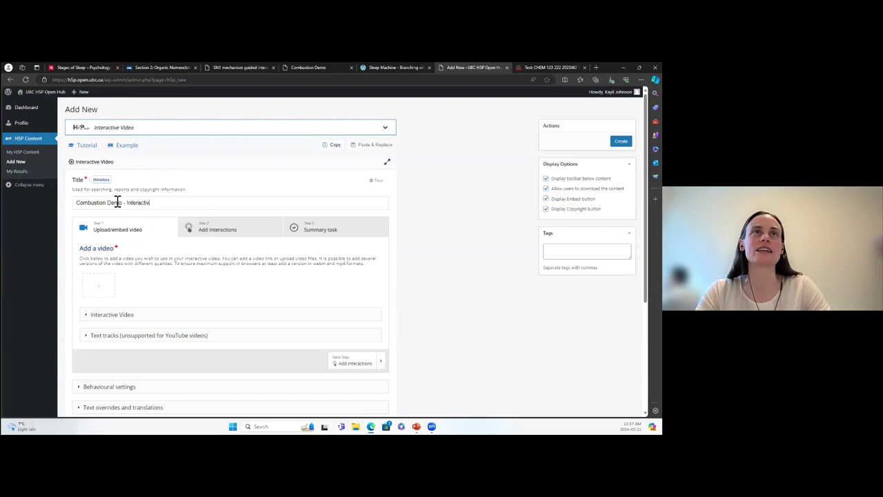
text(nabled)
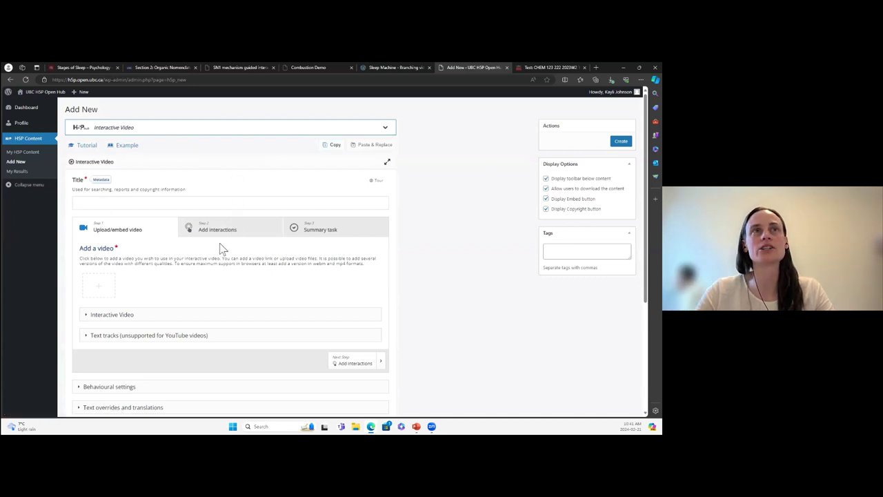
click(98, 290)
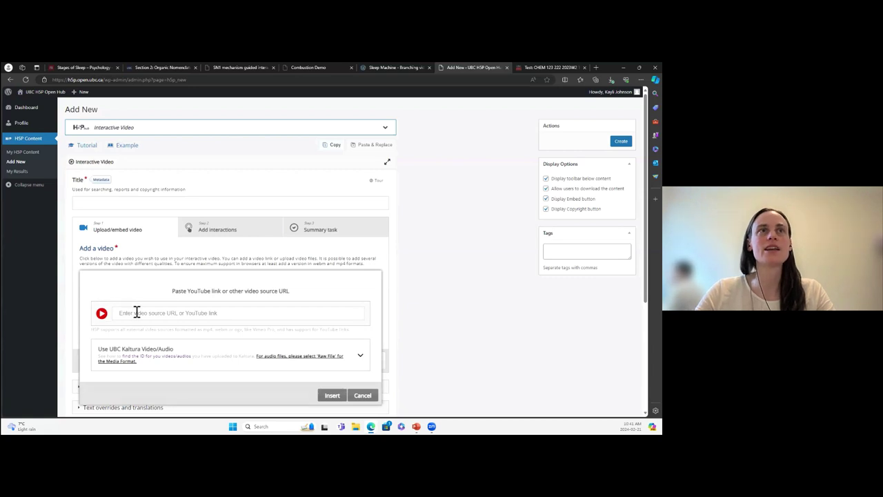
click(146, 312)
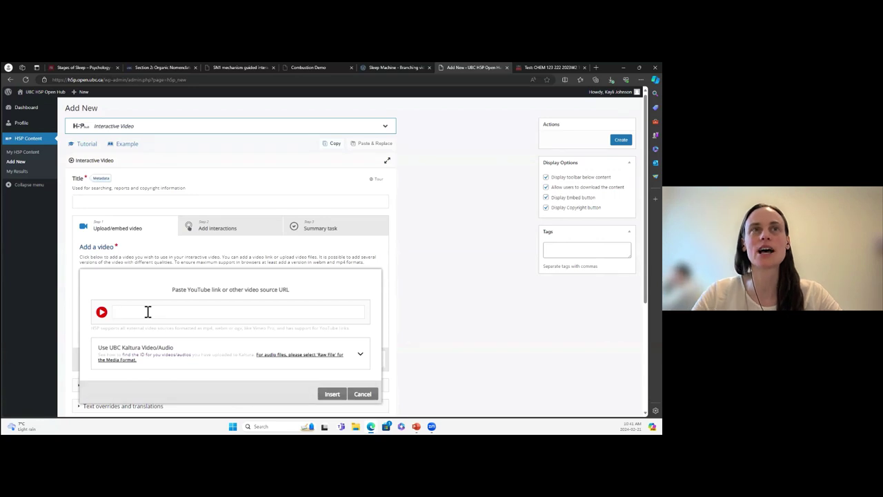
click(136, 292)
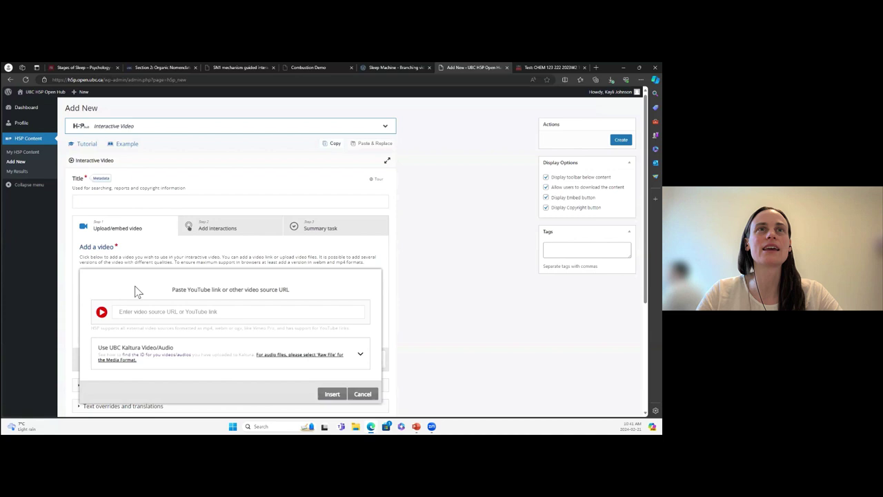
click(198, 311)
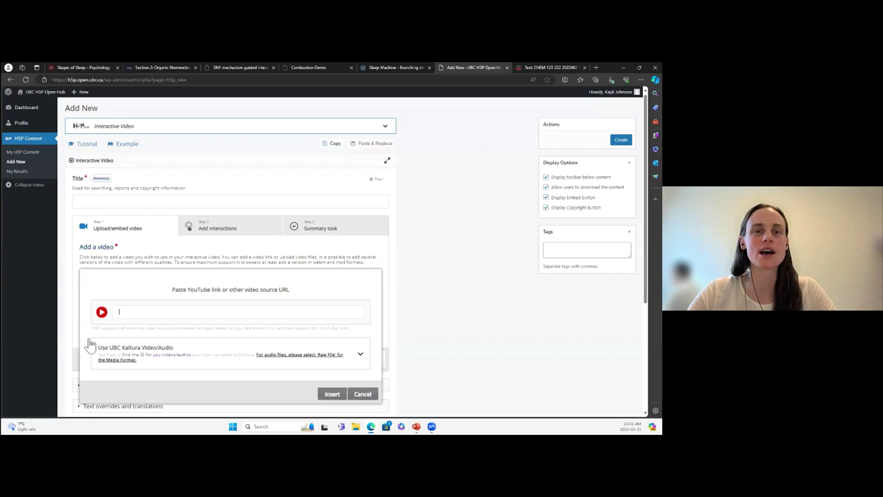
click(181, 316)
text(https://youtu.be/ZsGAyd8XbDQ?si=0wIOrtj2e3lV-KQE)
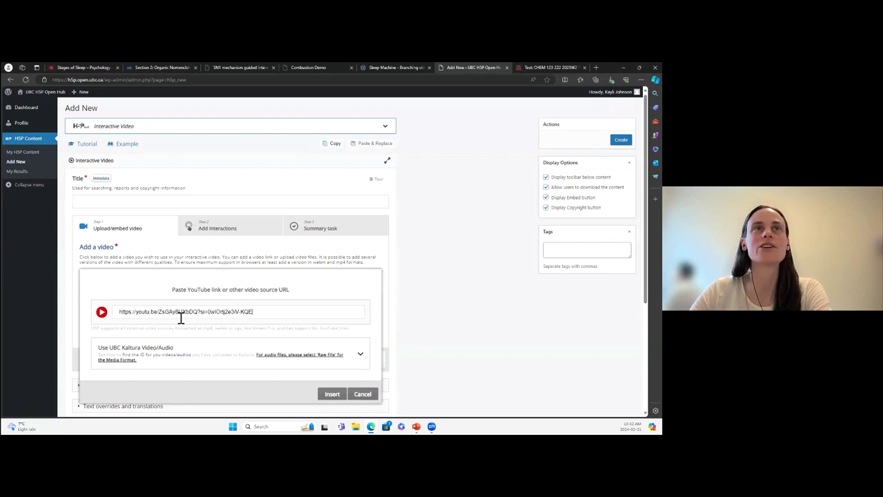
click(333, 396)
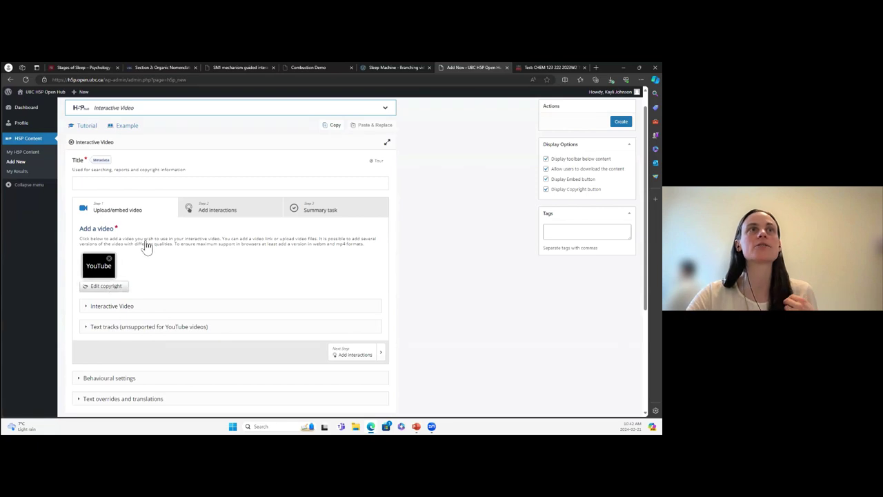
- Open the copyright details of the inserted video and set their title to "Combustion Chemistry Demonstration"
click(105, 286)
scroll(108, 288, down, 1)
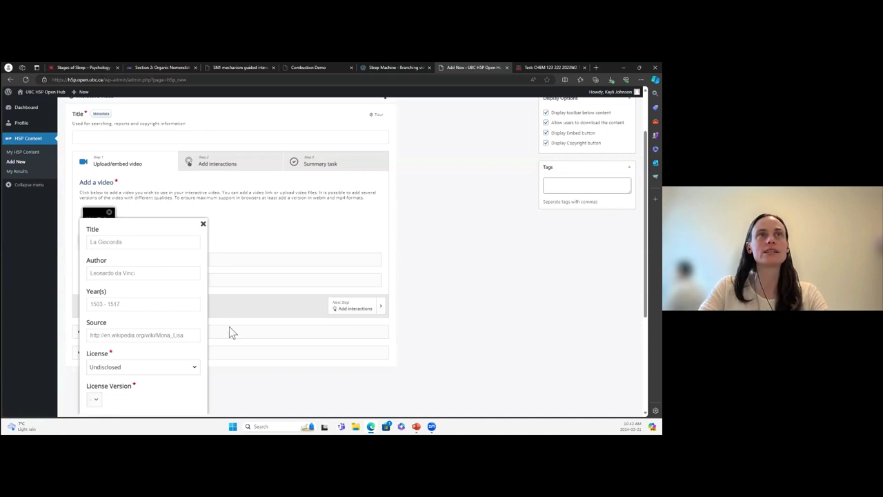
click(180, 243)
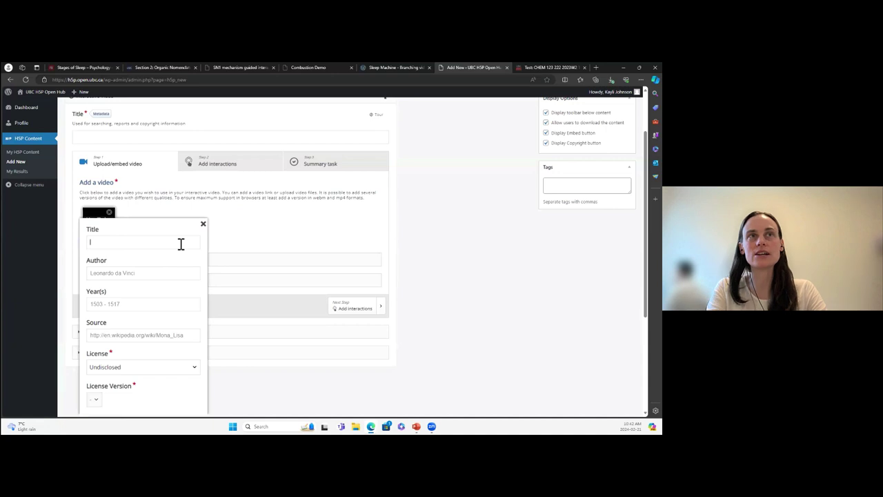
click(181, 243)
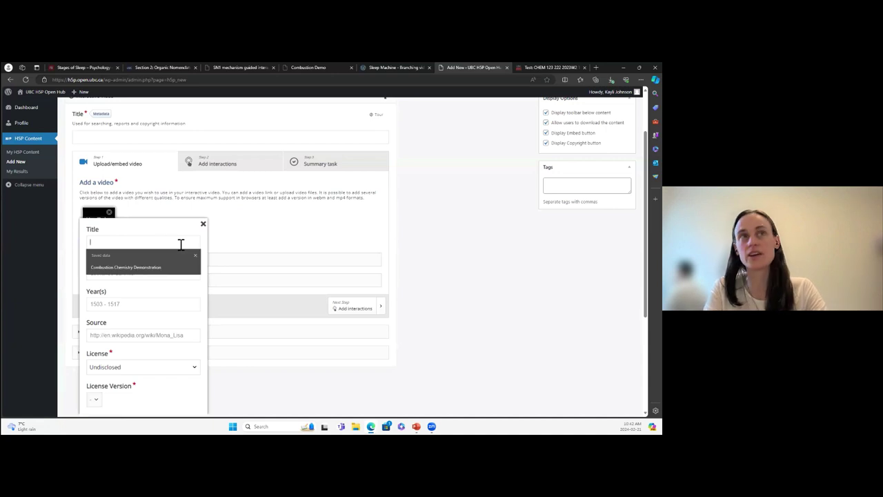
click(143, 270)
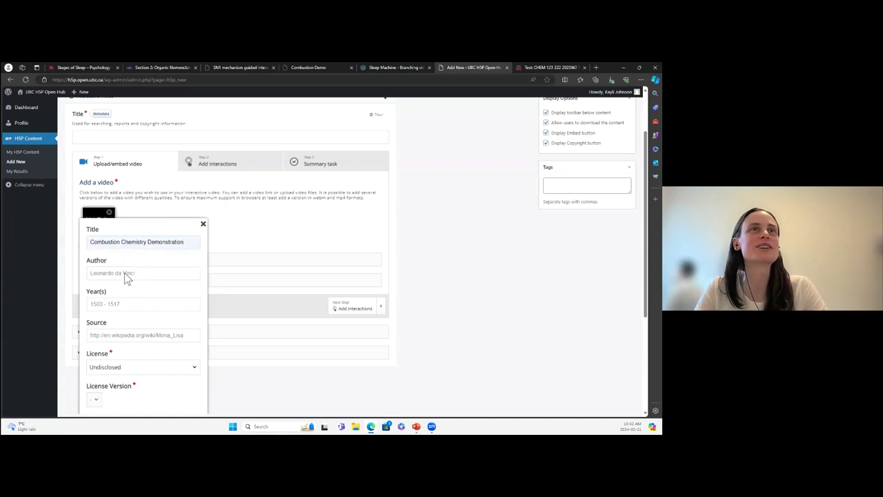
- Fill in the copyright details with the saved author name, the year 2017 and the video's YouTube watch URL as source
click(125, 272)
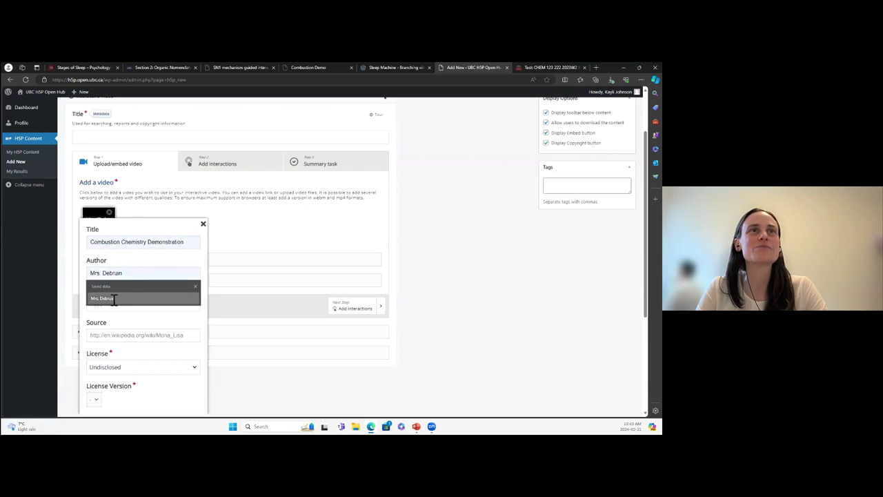
click(115, 299)
click(120, 304)
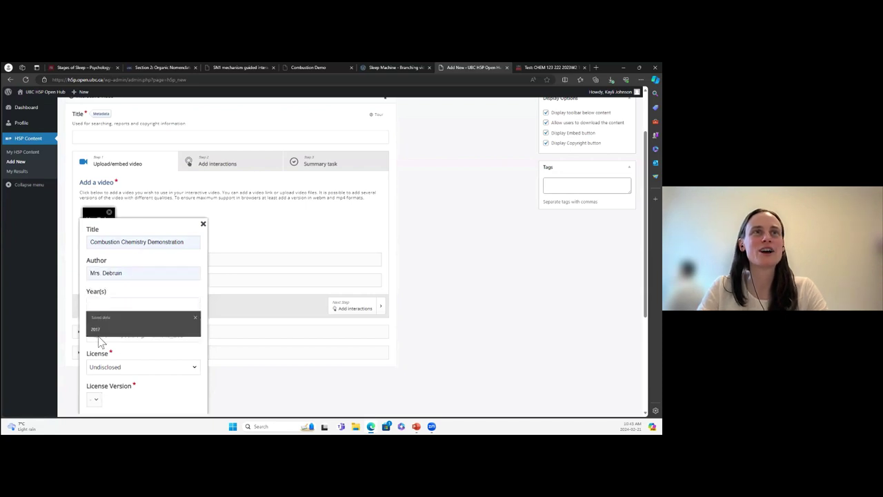
click(105, 329)
click(116, 336)
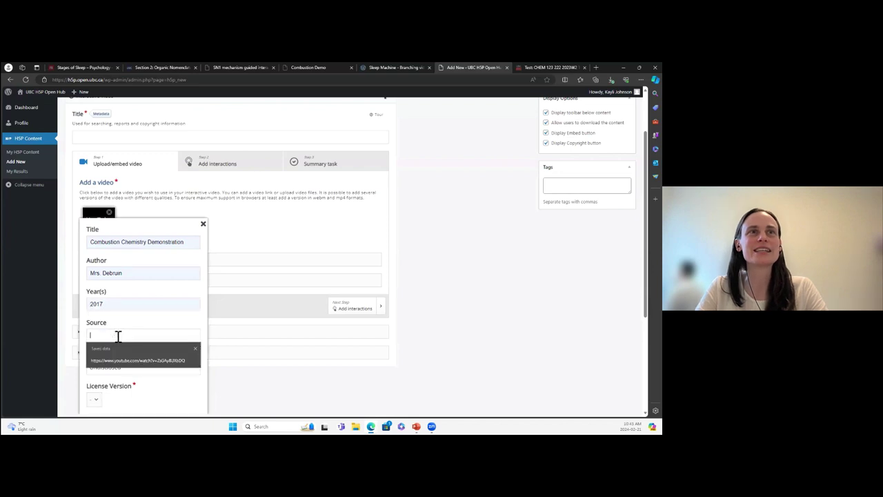
click(141, 362)
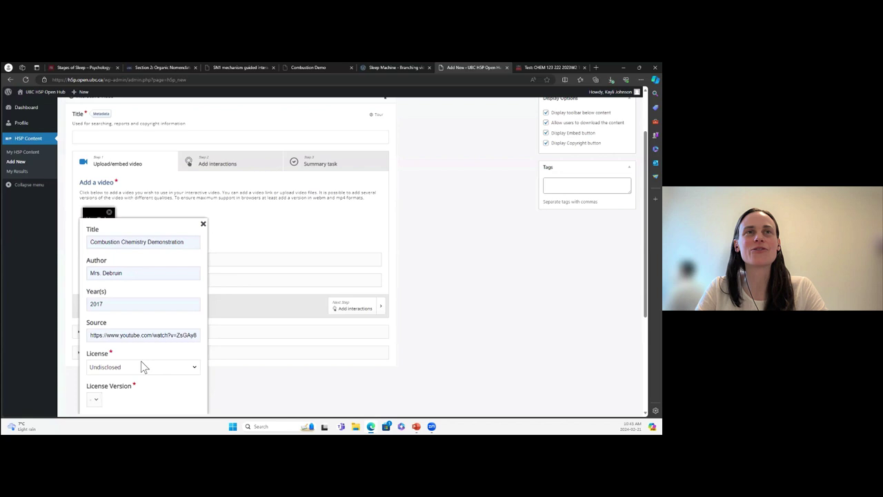
- Set the video's license to Copyright and close the copyright details
click(157, 367)
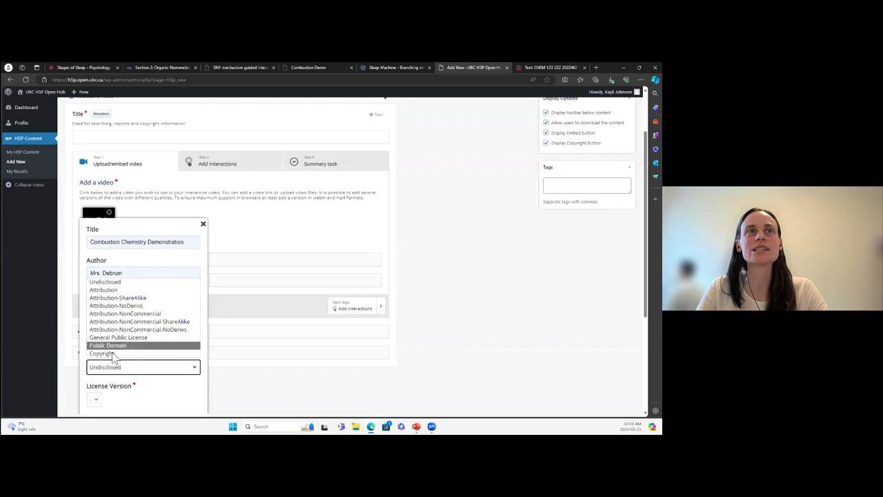
click(137, 353)
scroll(182, 386, down, 1)
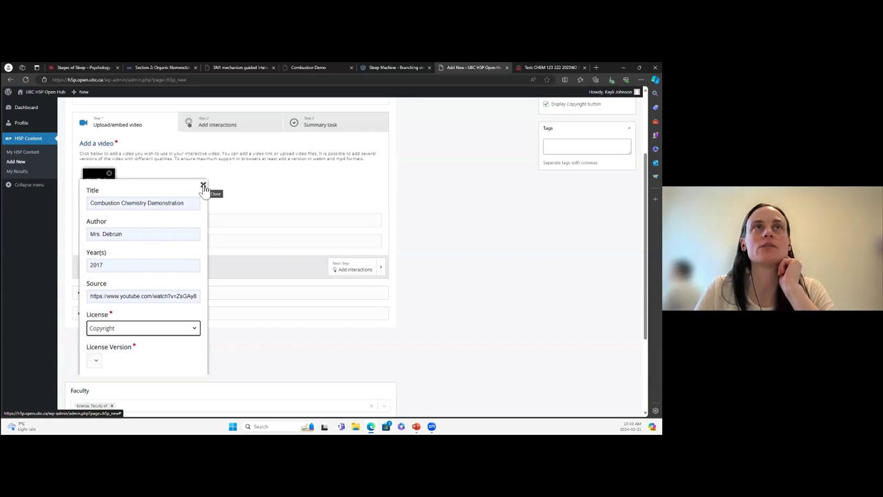
click(204, 186)
- Move on to adding interactions and play the video ahead, pausing it at 0:23
scroll(262, 183, up, 2)
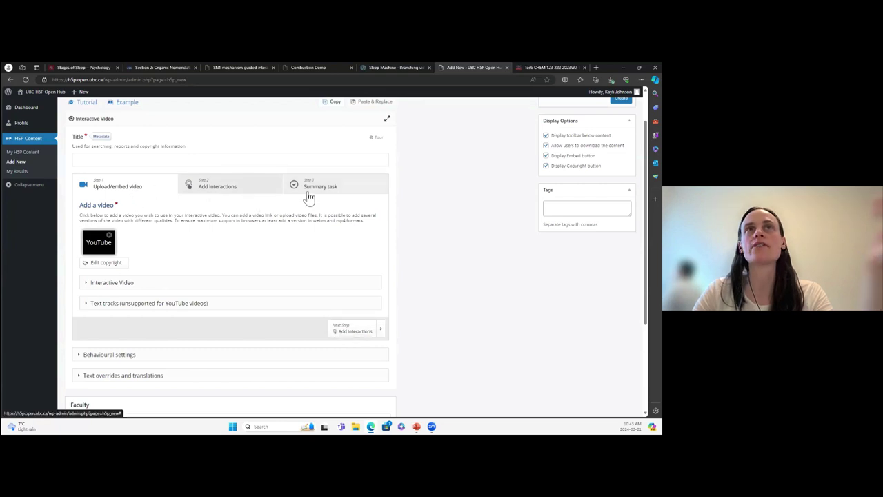
click(217, 192)
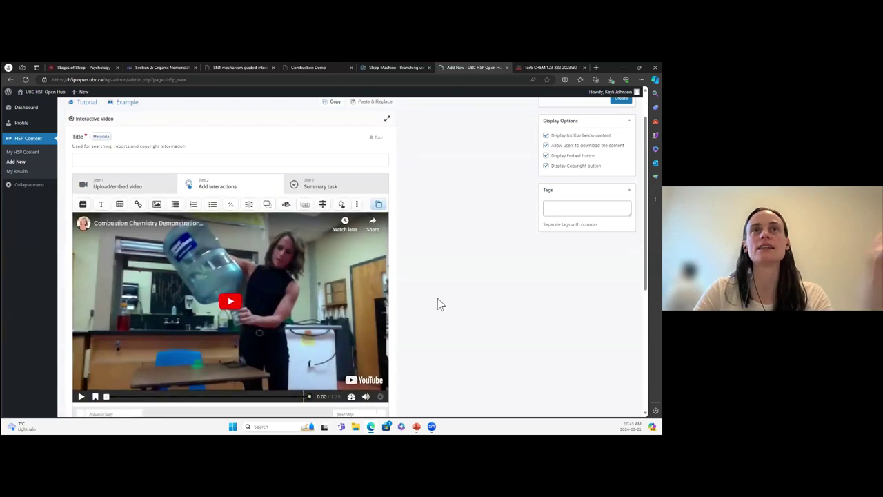
scroll(438, 304, down, 1)
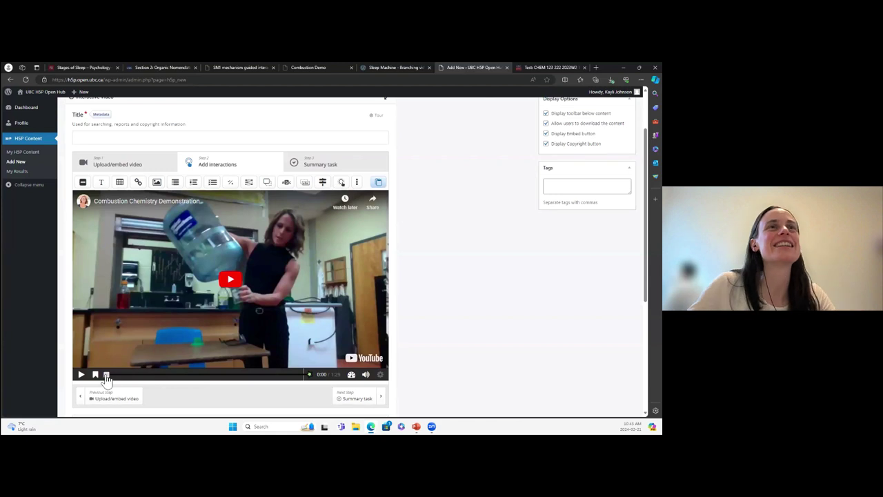
drag(106, 377, 117, 375)
click(82, 375)
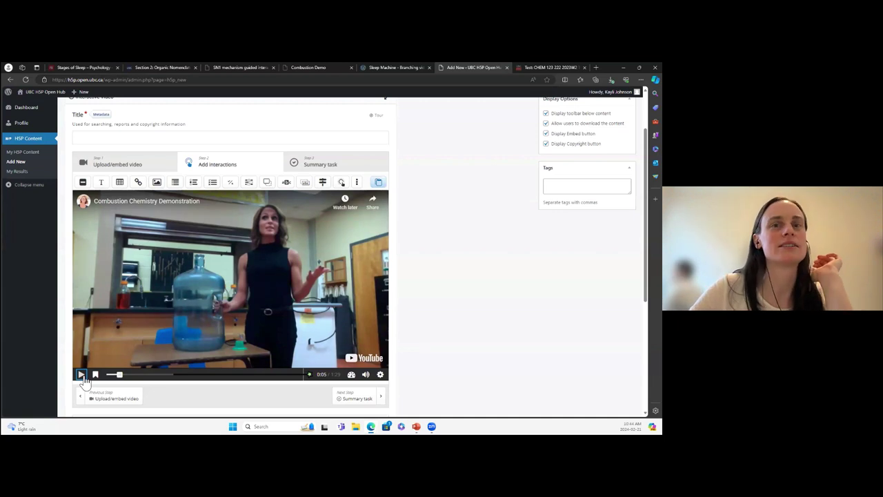
click(80, 375)
click(138, 375)
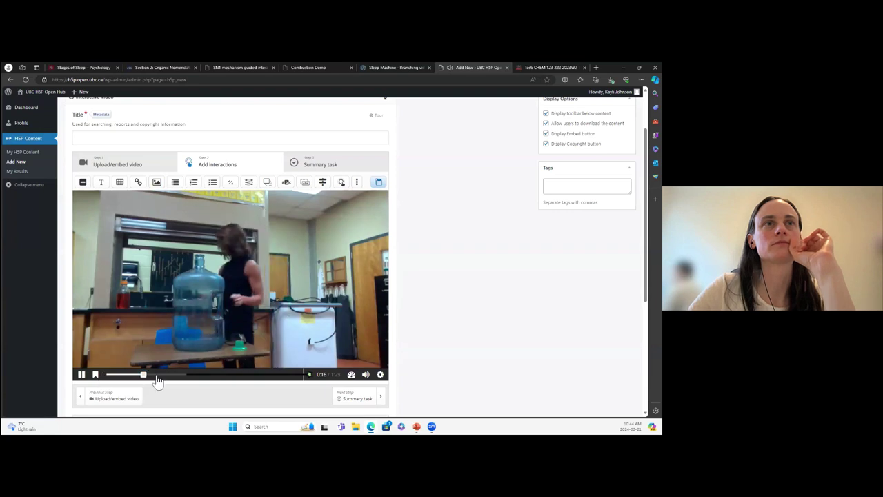
click(81, 375)
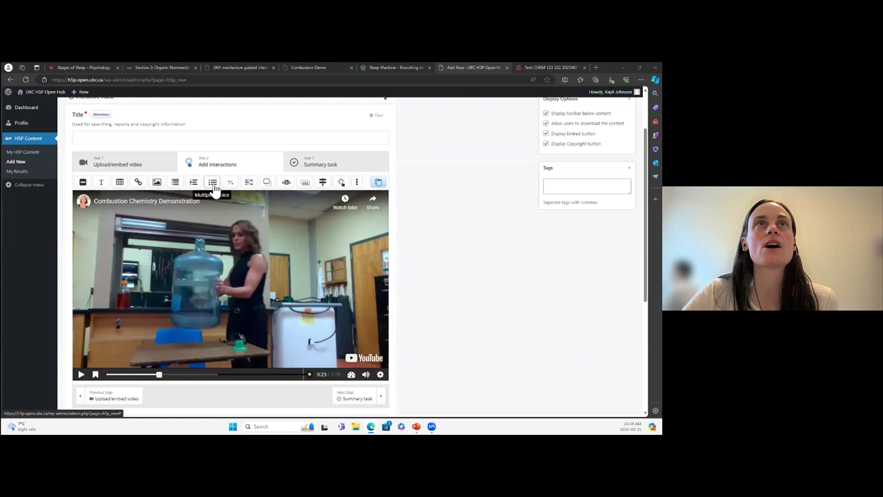
- Add a multiple choice interaction at the paused position in the video
click(213, 184)
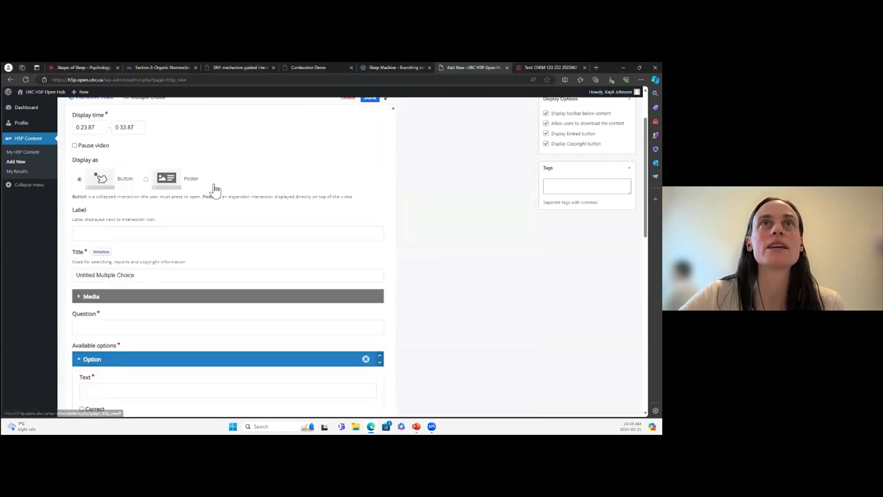
scroll(256, 242, up, 1)
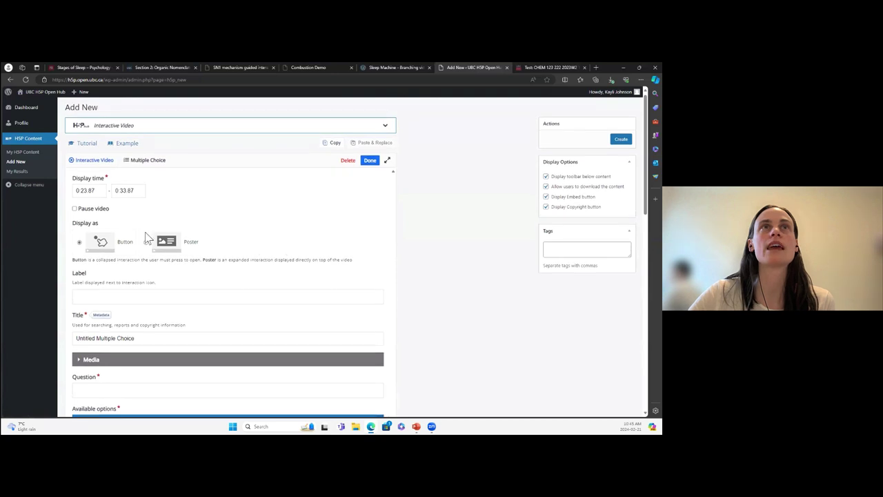
scroll(208, 217, down, 1)
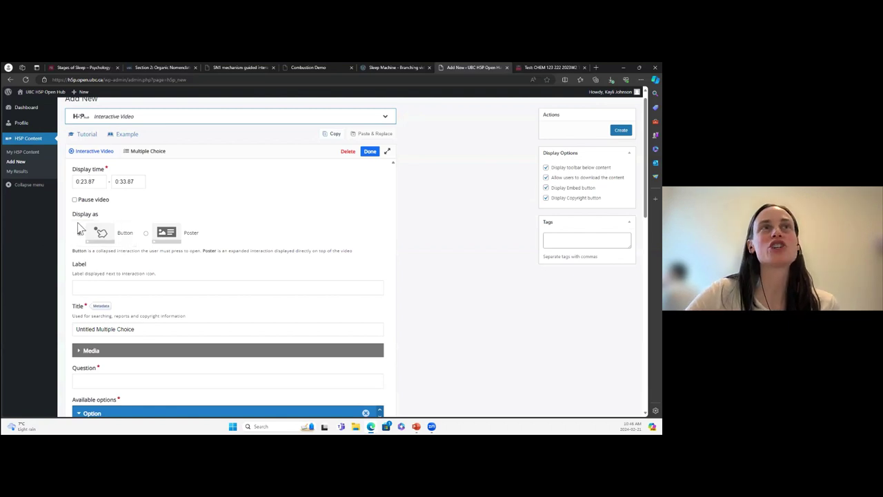
- Switch to the Combustion Demo example and examine how its Reactant 1 button interaction appears at 0:18
click(305, 68)
scroll(173, 363, down, 1)
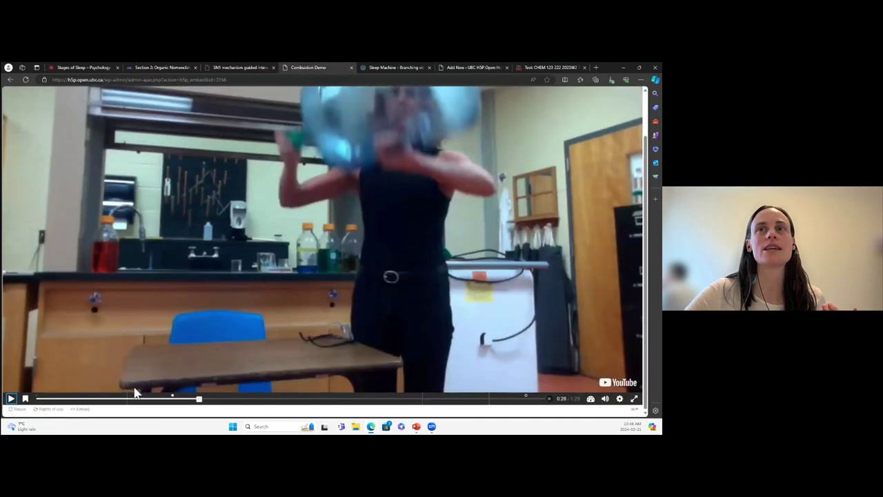
click(138, 402)
click(10, 402)
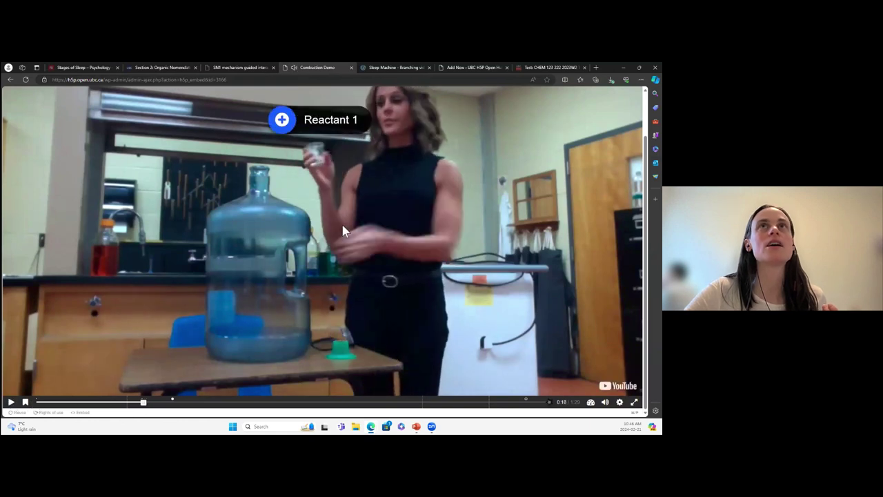
scroll(343, 230, up, 1)
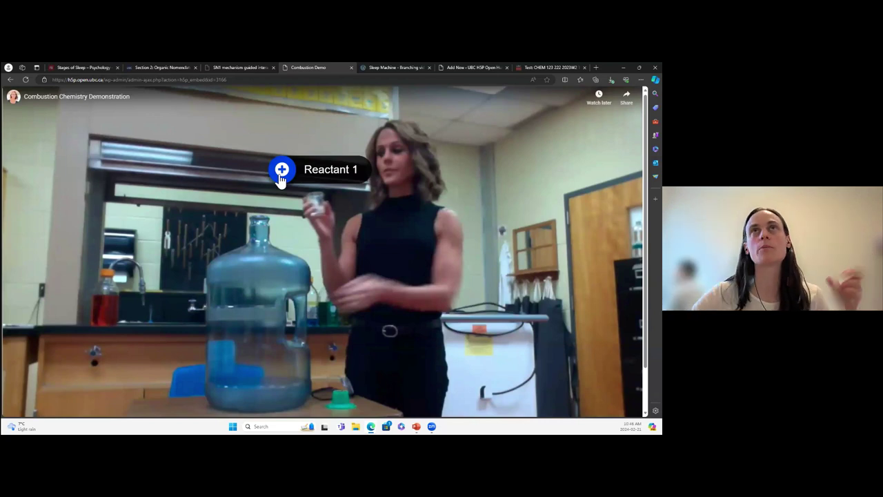
- Return to the new multiple choice interaction, display it as a poster and have it pause the video
click(486, 65)
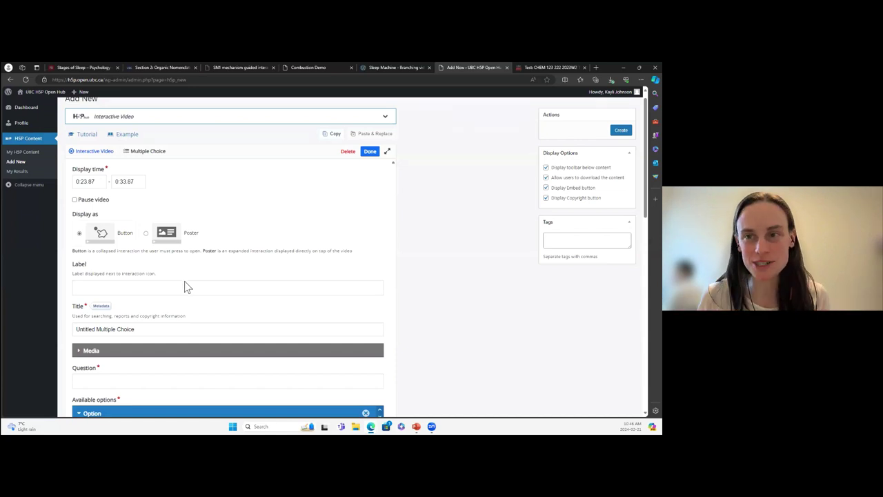
click(163, 234)
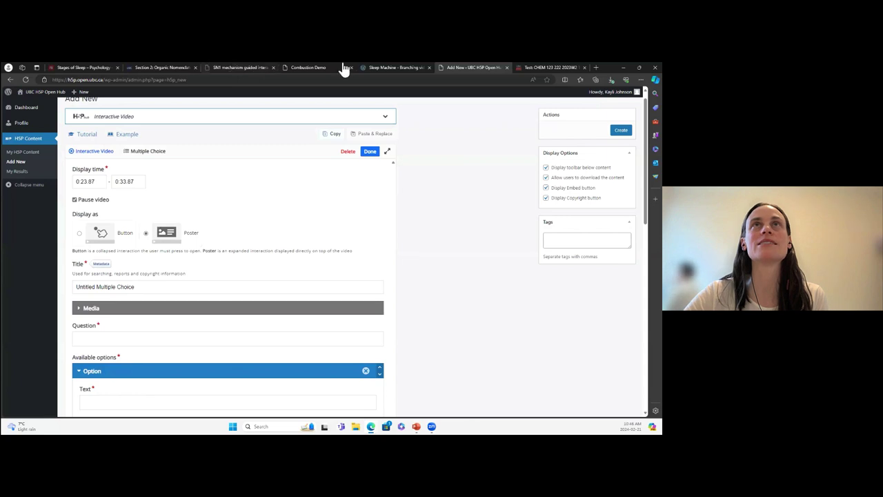
- Examine the Combustion Demo example's multiple choice question about the other reactant, with its answer options and feedback
click(312, 69)
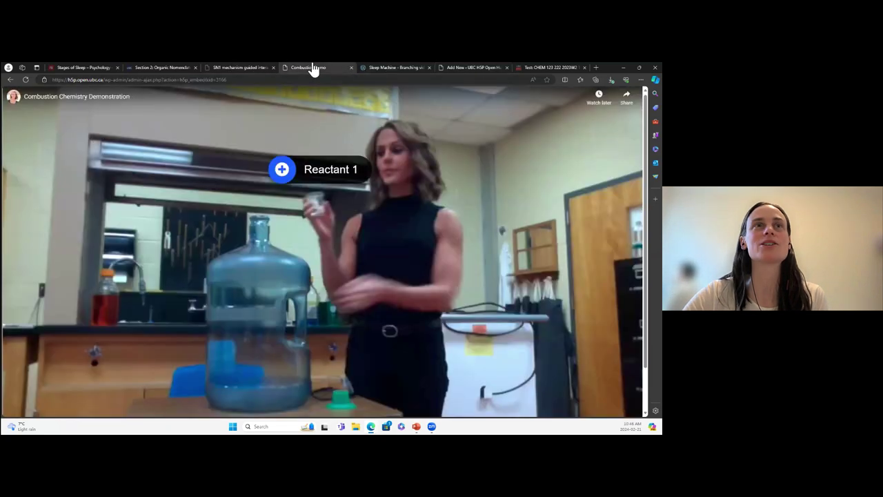
scroll(324, 251, down, 1)
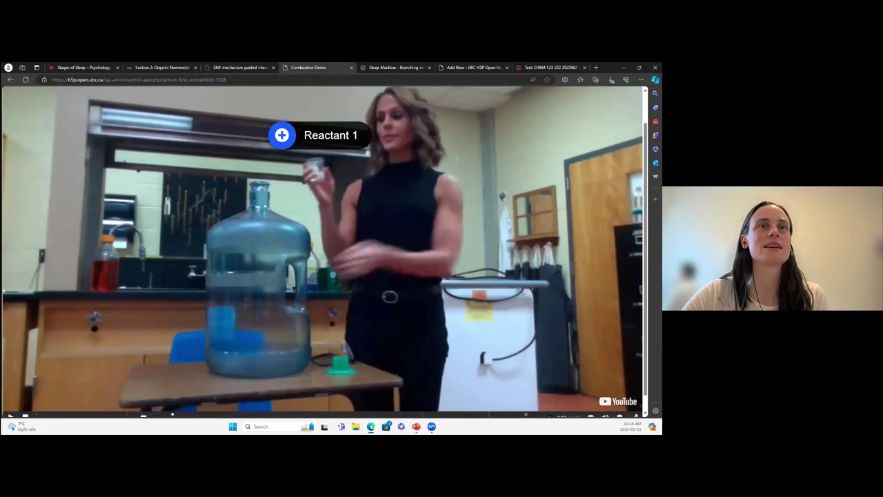
click(281, 135)
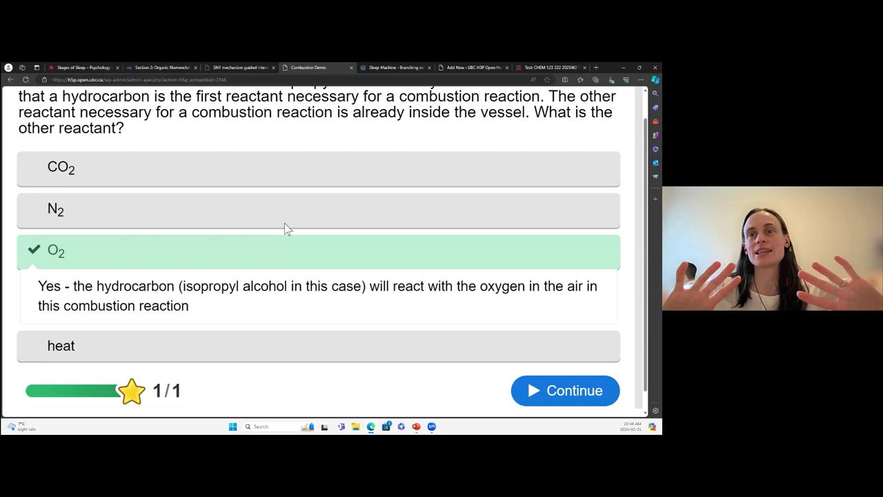
- Go back to the new multiple choice interaction and change its title to "2nd reactant"
click(475, 68)
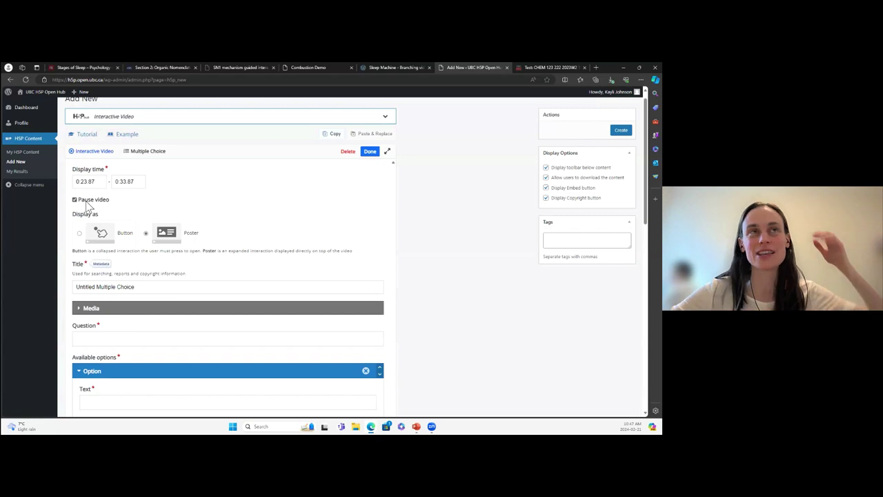
scroll(264, 252, down, 1)
scroll(264, 252, down, 2)
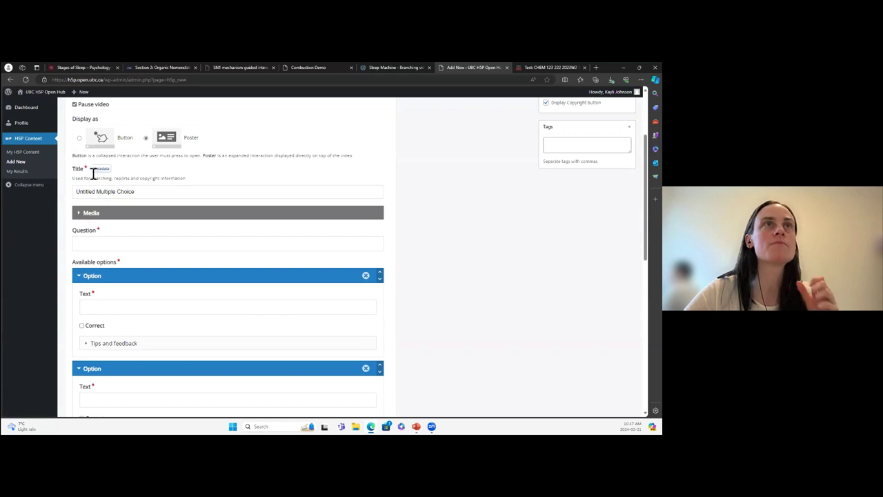
click(155, 192)
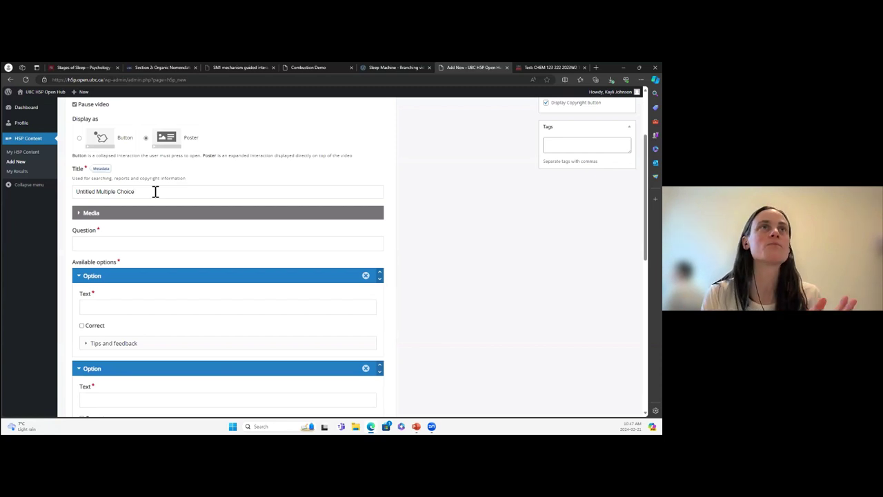
click(155, 192)
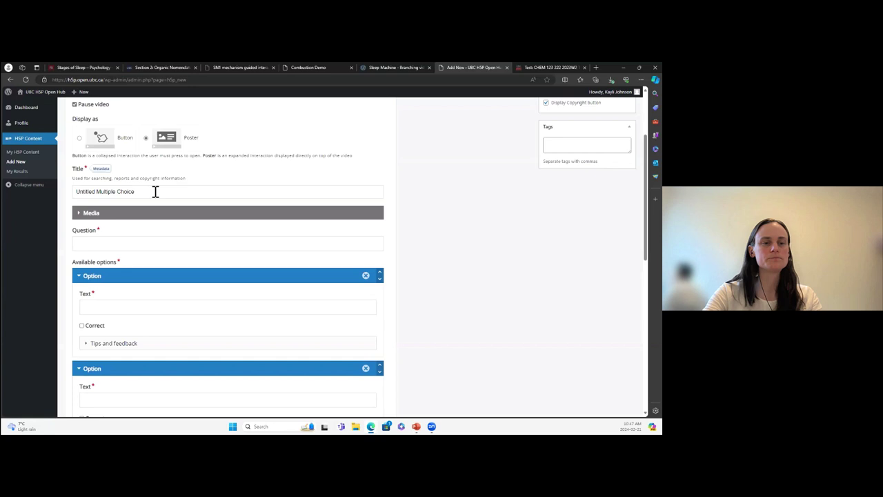
triple_click(155, 192)
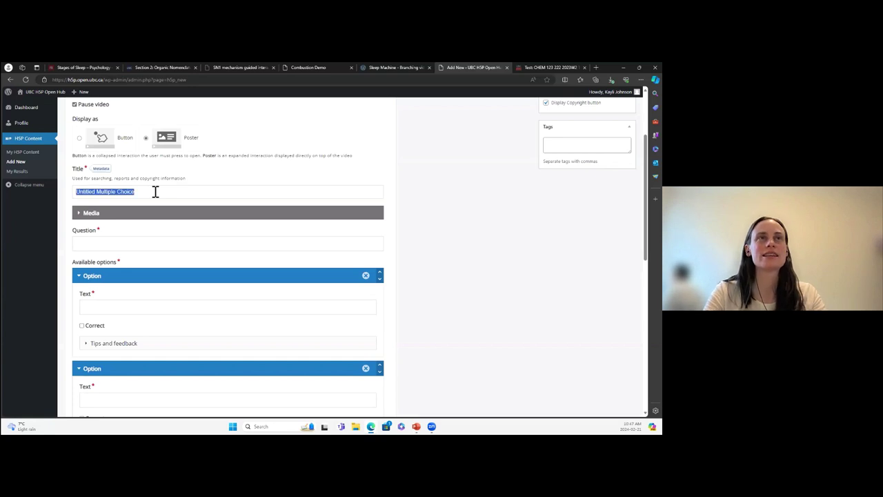
key(BackSpace)
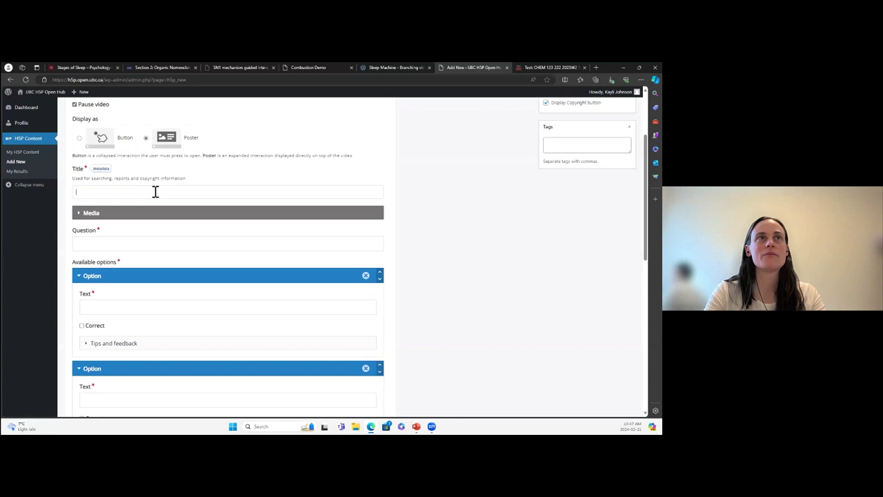
text(What i)
key(BackSpace)
key(BackSpace)
key(BackSpace)
key(BackSpace)
text(2nd reactant)
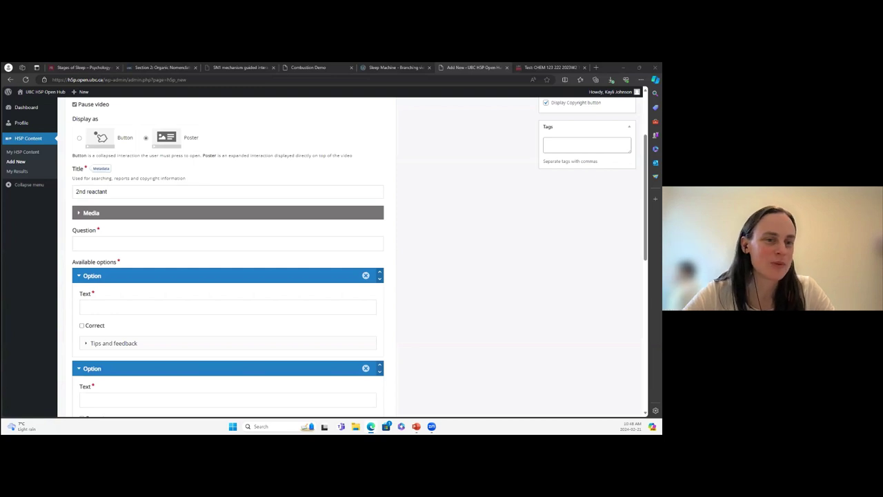
- Enter the question on isopropyl alcohol and combustion reactants, ending "What is the other reactant?", and try to remove its bold formatting
click(99, 245)
text(The demonstrator indicates that the isopropyl alcohol is a hydrocarbon. She notes that a hydrocarbon is the first reactant necessary for a combustion reaction. The other reactant necessary for a combustion reaction is already inside the vessel. What is the other reactant?)
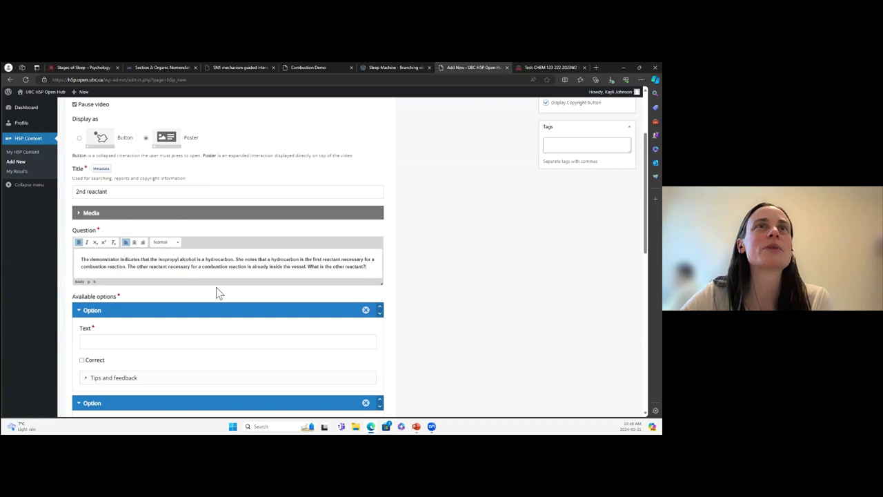
triple_click(199, 267)
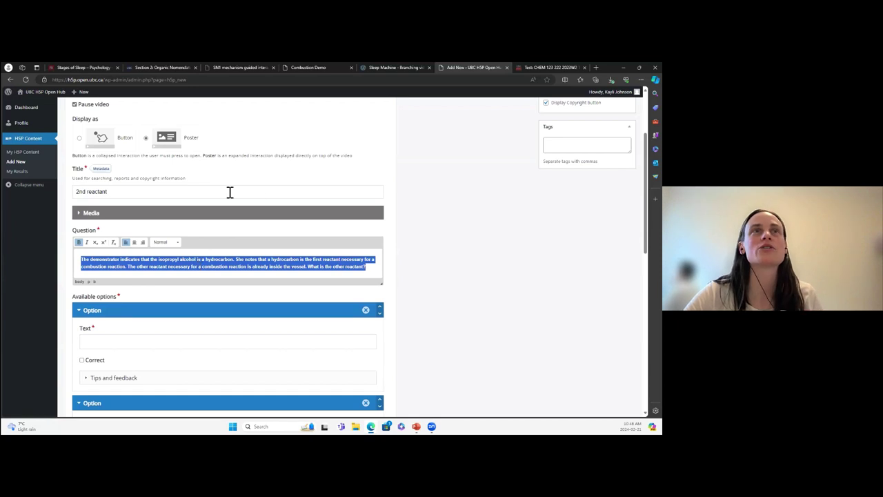
click(79, 243)
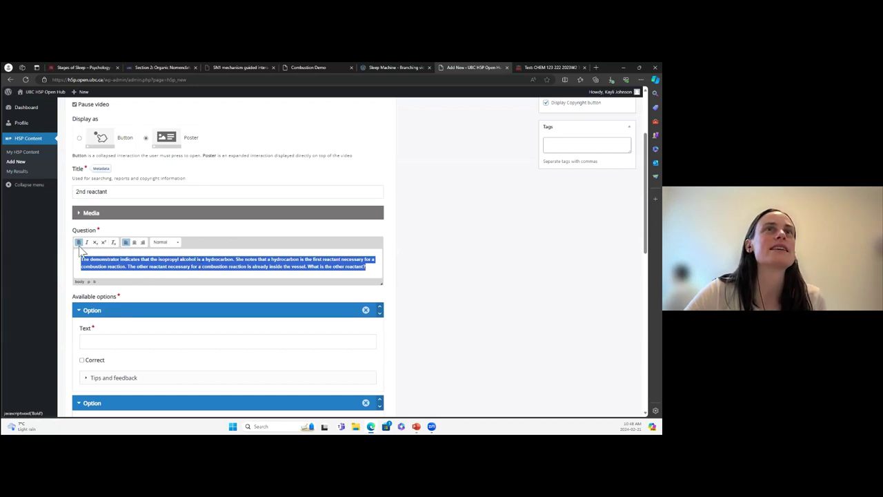
click(242, 271)
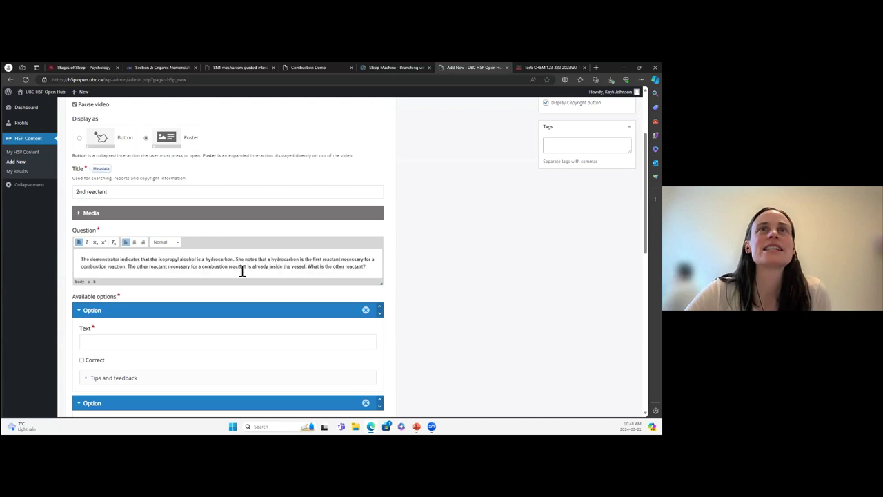
- Fill in the first two answer options as N2 and O2, with the 2s in subscript
scroll(242, 272, down, 1)
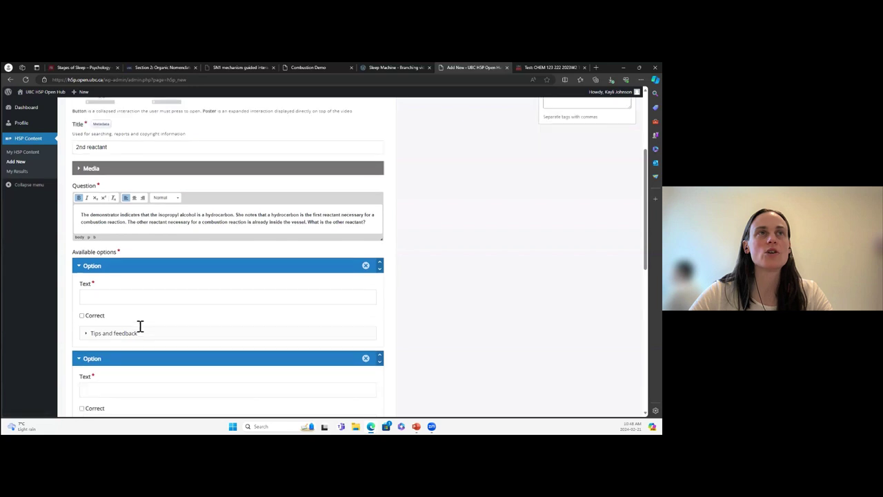
scroll(140, 325, down, 3)
click(139, 235)
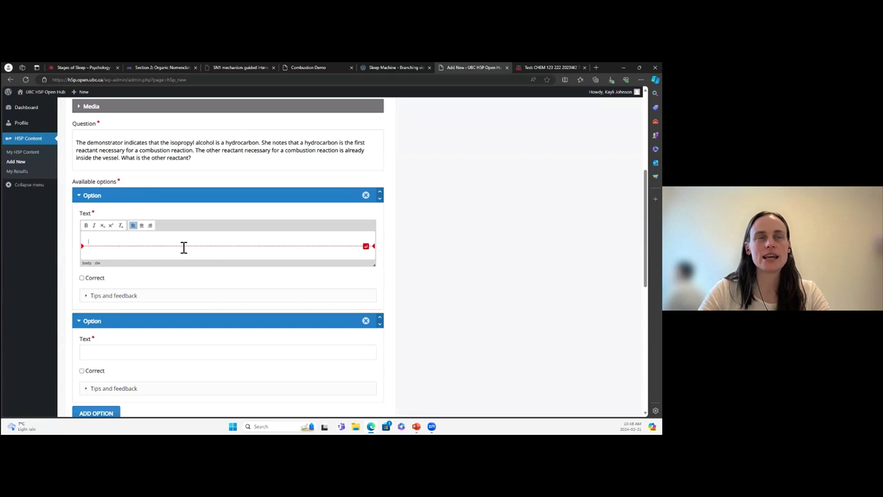
click(101, 226)
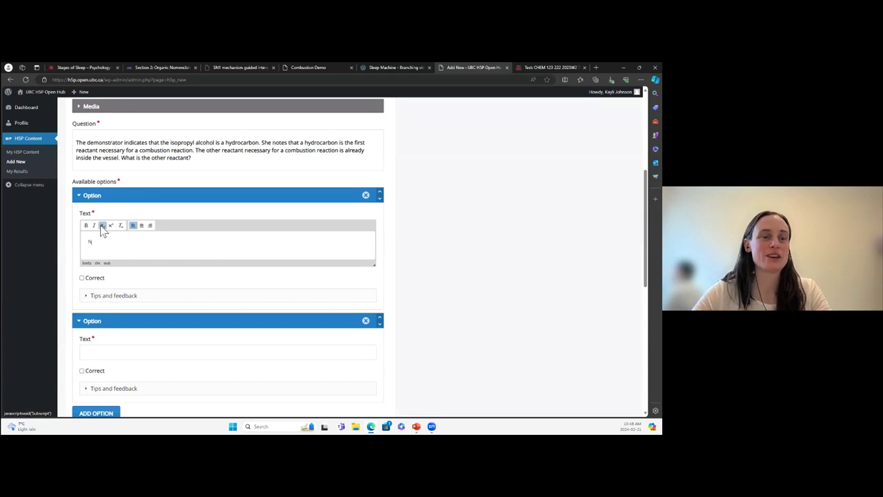
click(110, 356)
text(O)
click(102, 320)
- Add a third answer option with the text "heat"
scroll(110, 359, down, 2)
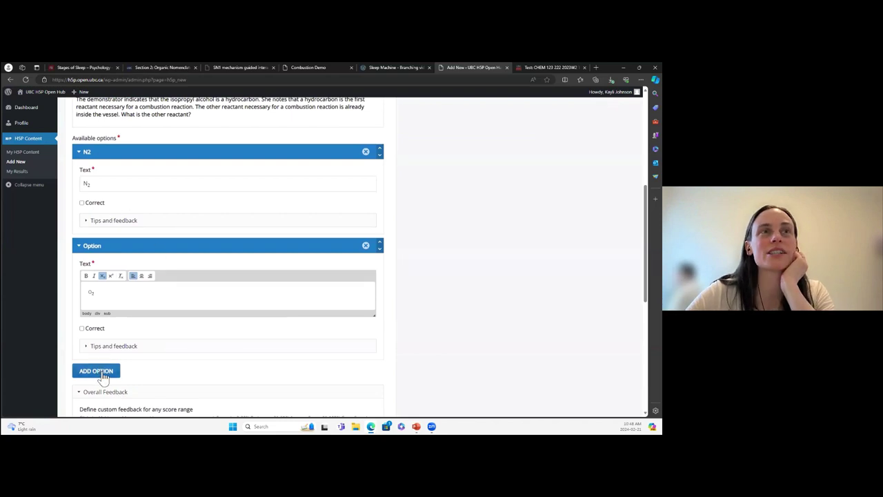
click(100, 372)
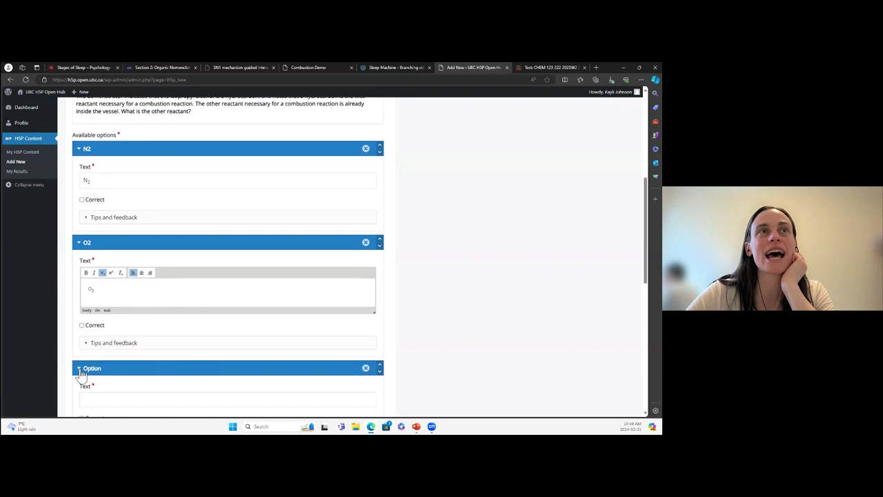
scroll(81, 371, down, 1)
click(103, 355)
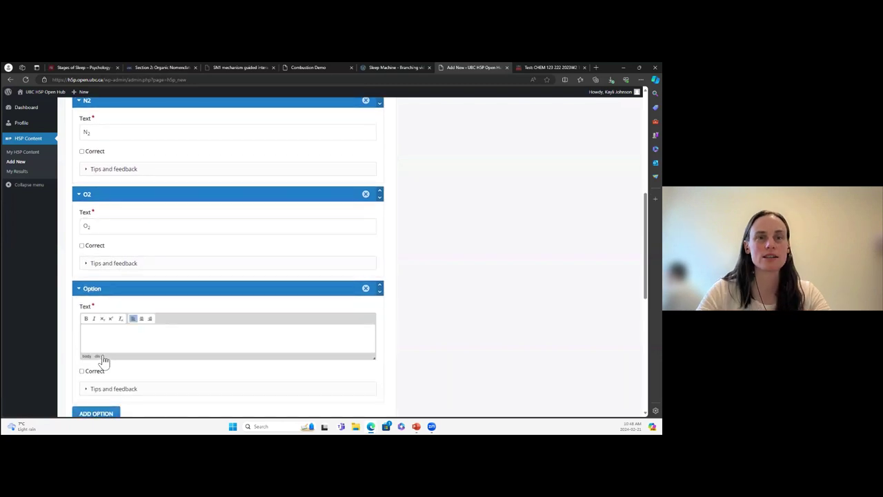
text(heat)
scroll(104, 359, down, 3)
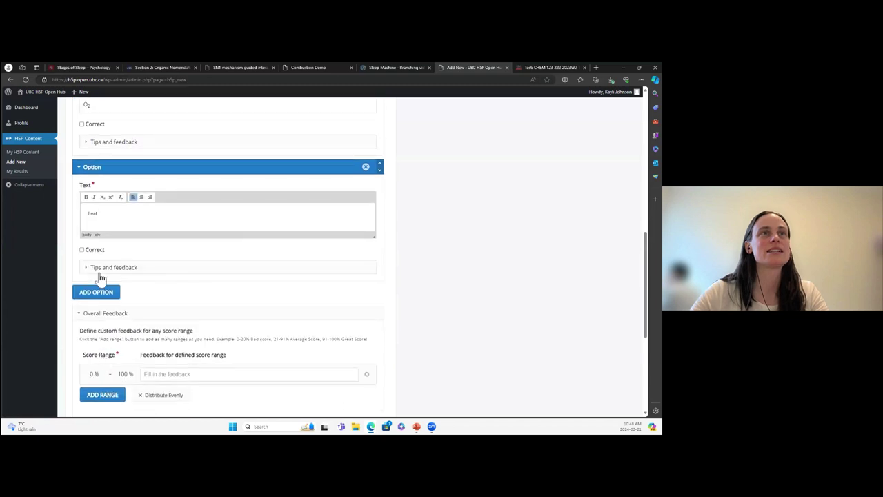
- Add a fourth answer option with the text CO2, with the 2 in subscript
click(103, 291)
click(106, 325)
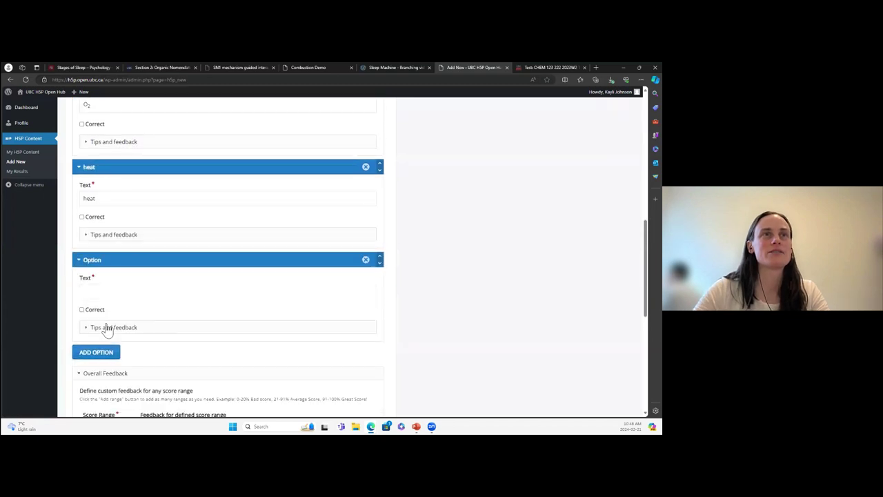
text(cO)
click(102, 290)
text(2)
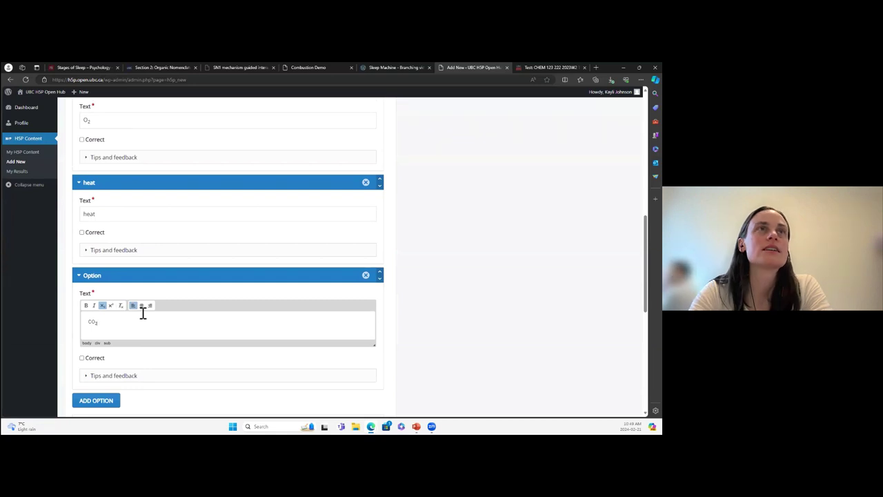
- Mark the O2 answer option as correct
scroll(143, 313, up, 5)
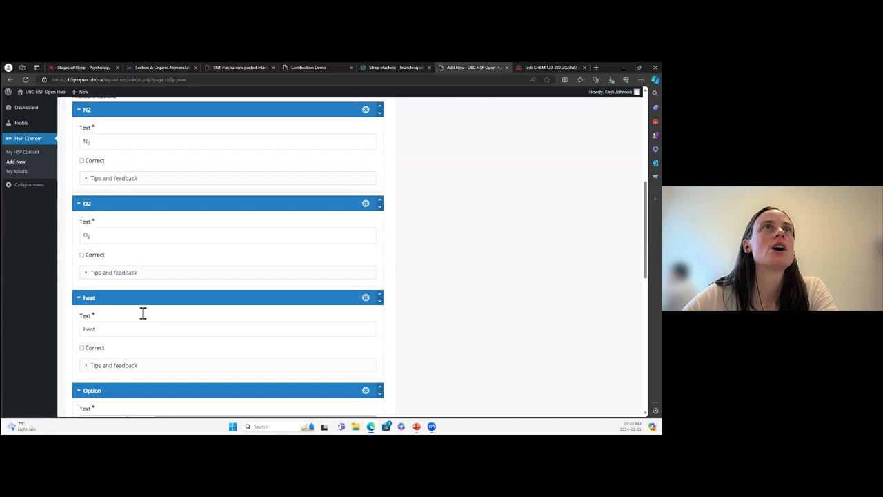
scroll(143, 312, up, 3)
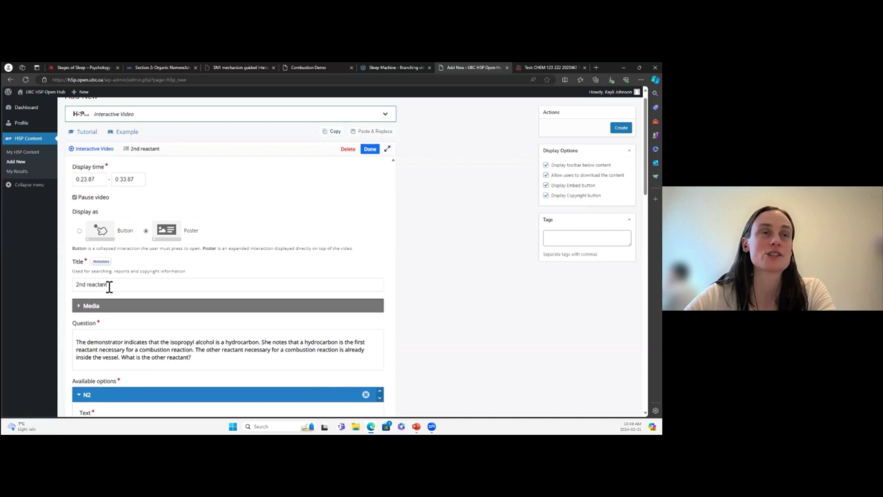
scroll(115, 352, down, 3)
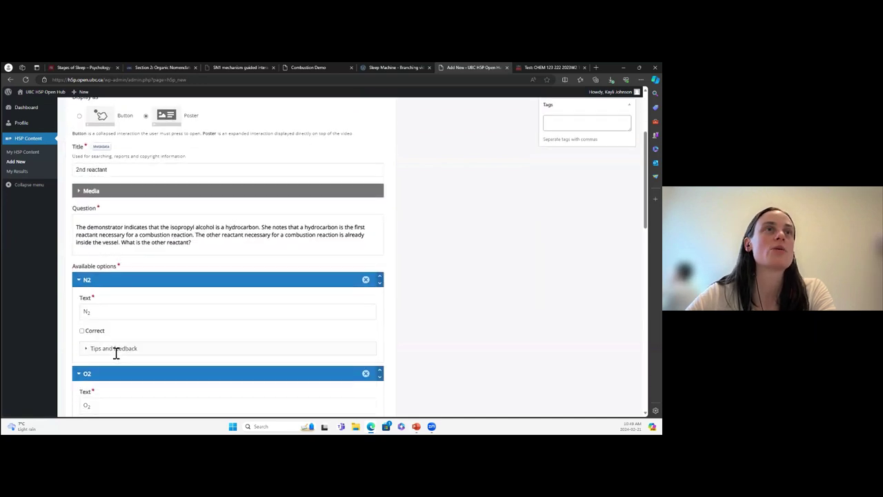
scroll(116, 352, down, 2)
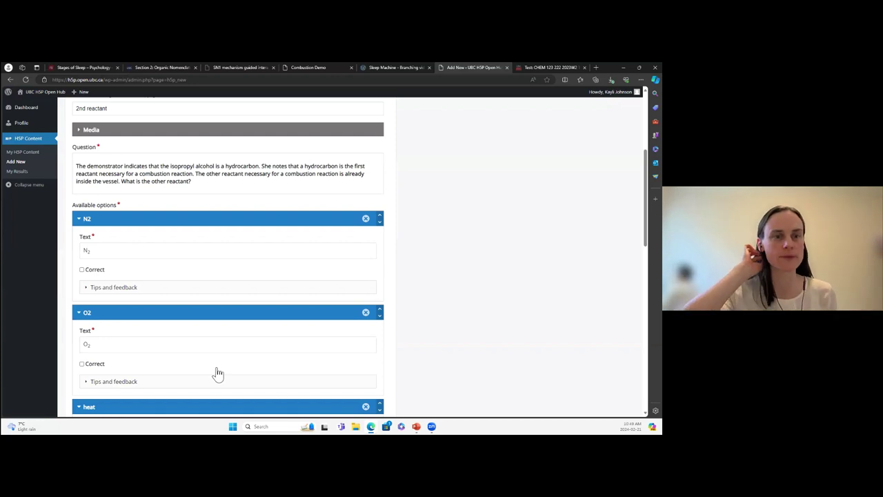
scroll(218, 374, down, 1)
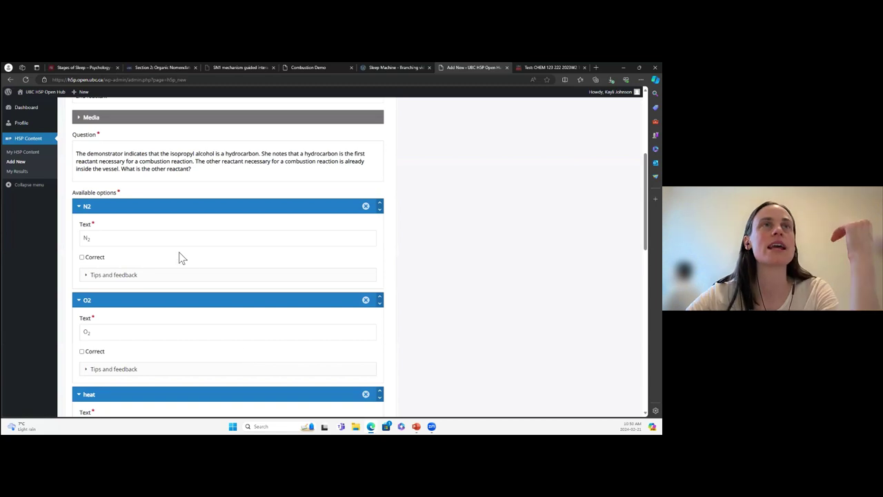
click(82, 352)
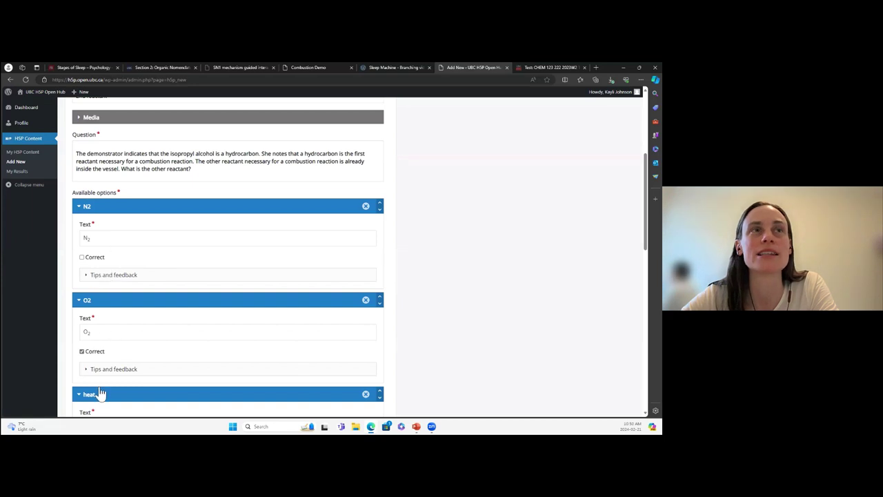
- Set the N2 option's selected-answer message to "N2 from the air is in the flask. However, N2 is very stable and will not react in this combustion reaction."
click(85, 277)
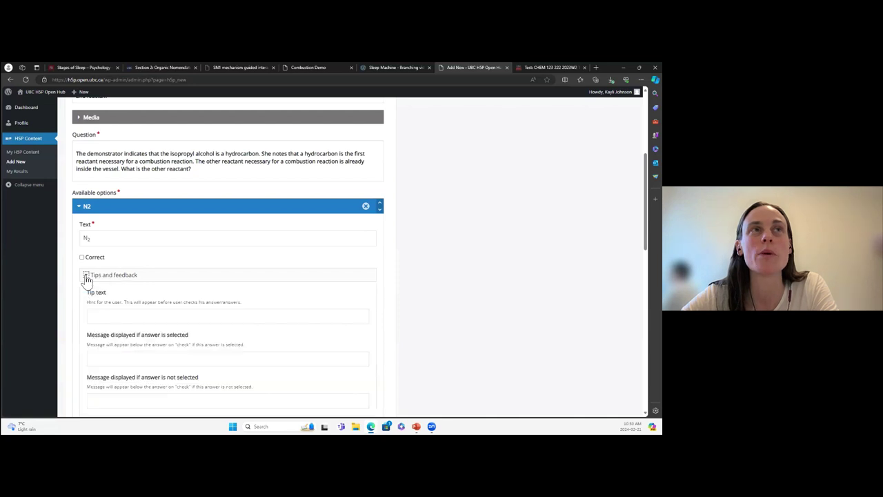
scroll(87, 280, down, 1)
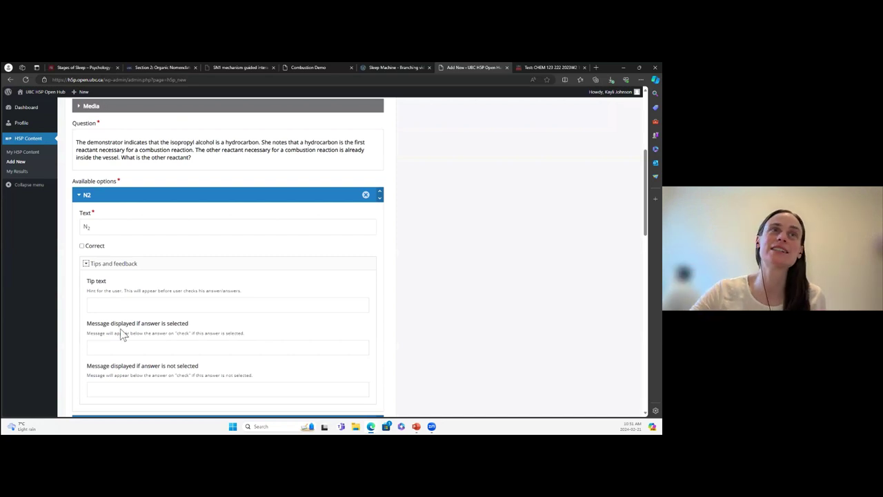
click(146, 349)
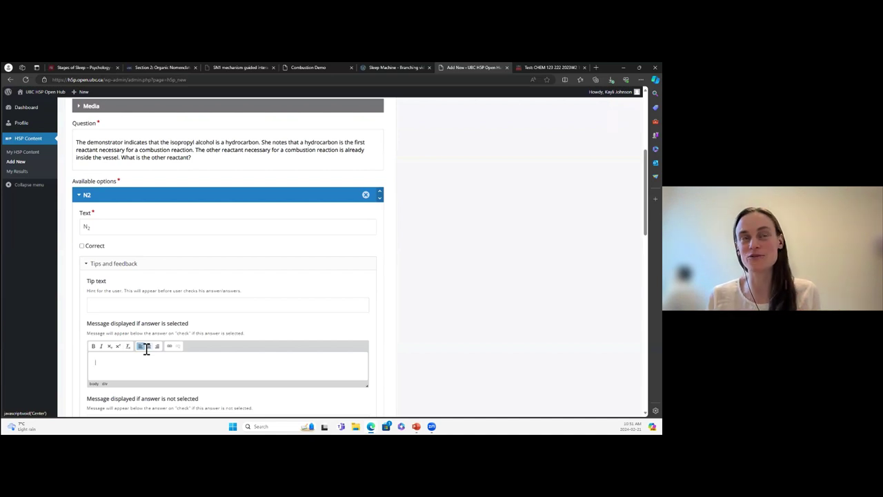
scroll(146, 349, down, 1)
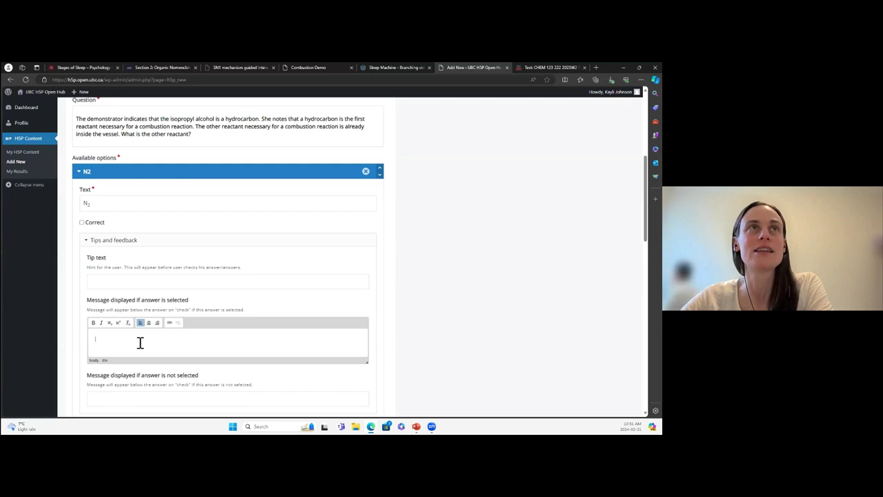
scroll(140, 343, down, 1)
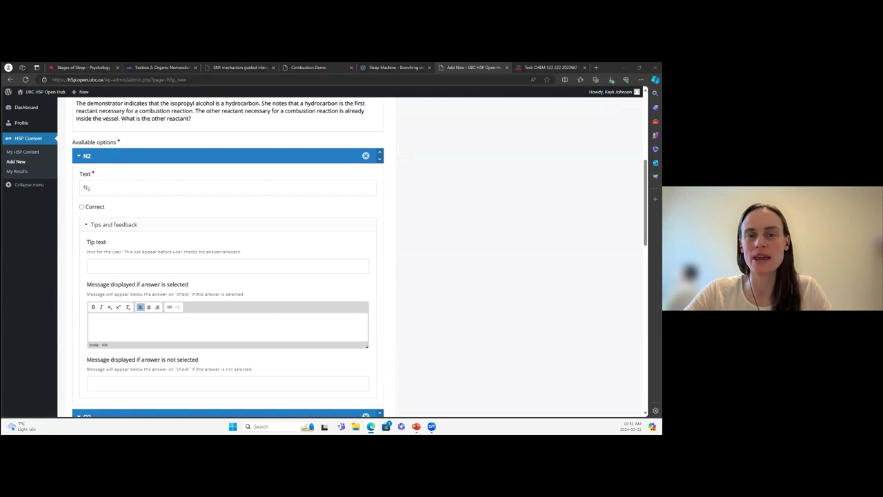
click(175, 325)
text(N2 from the air is in the flask. However, N2 is very stable and will not react in this combustion reaction.)
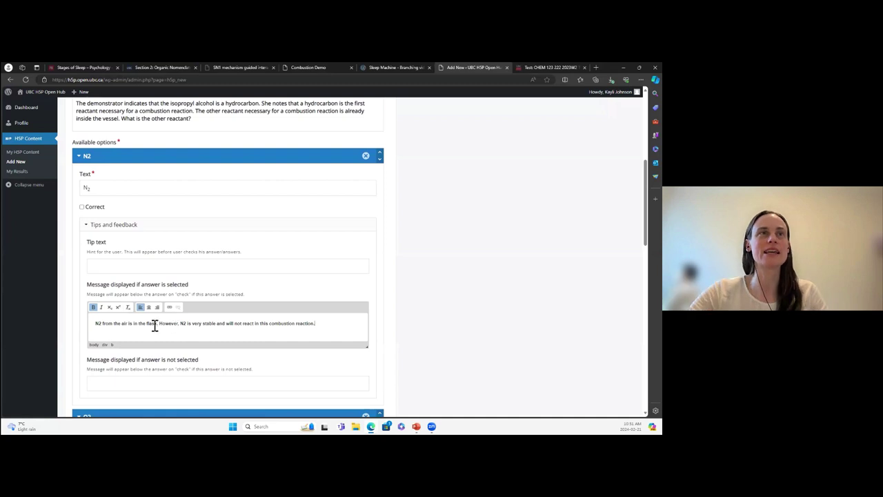
- Put the 2 in both mentions of N2 in subscript in the N2 option's feedback message, and select the whole message
drag(98, 324, 102, 324)
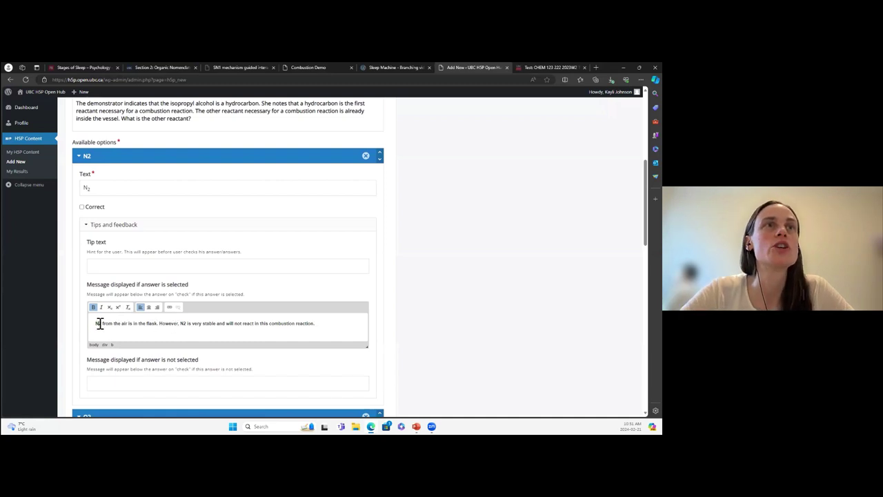
click(110, 307)
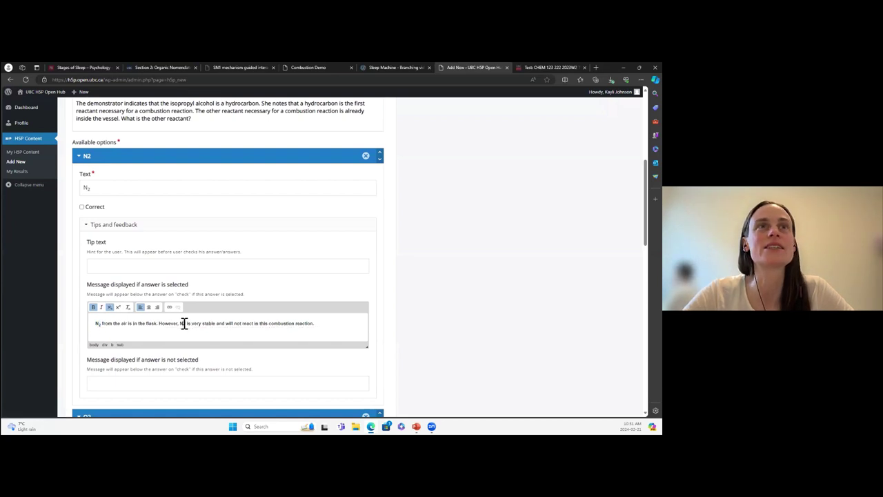
drag(182, 323, 186, 323)
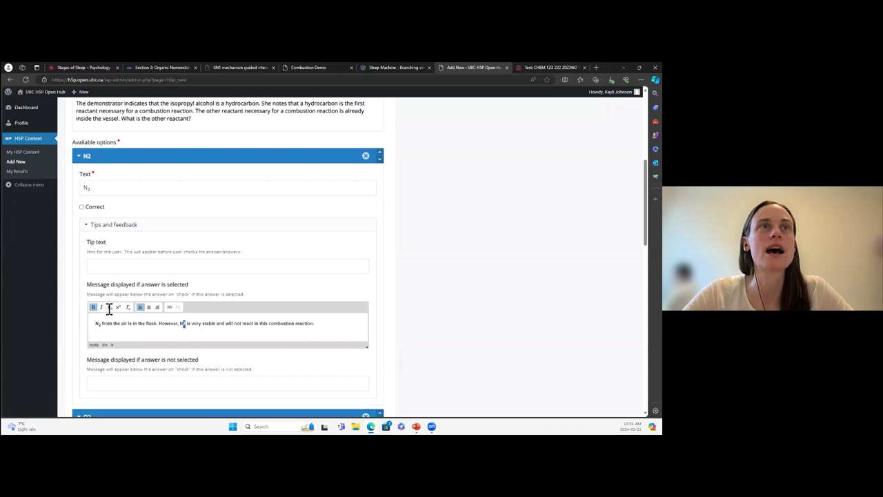
click(311, 322)
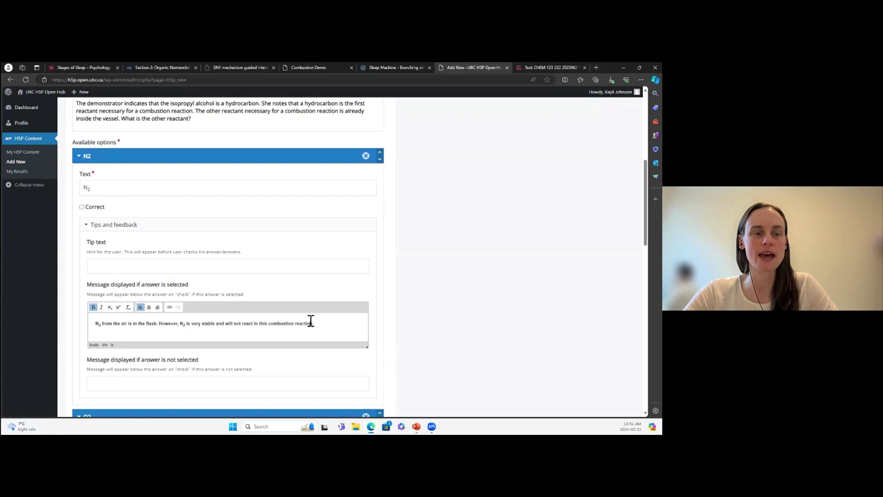
triple_click(310, 322)
- Set the O2 option's selected-answer message to "Yes - the hydrocarbon (isopropyl alcohol in this case) will react with the oxygen in the air in this combustion reaction"
scroll(205, 199, down, 1)
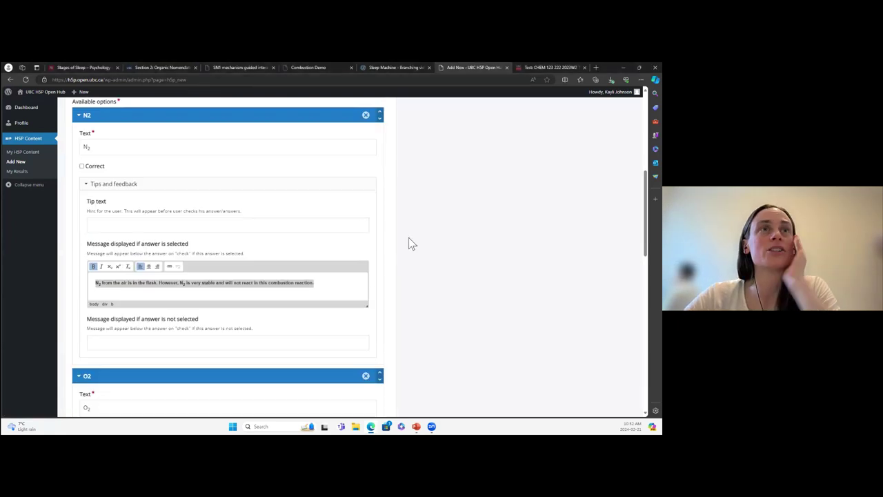
scroll(394, 249, down, 1)
scroll(394, 253, down, 1)
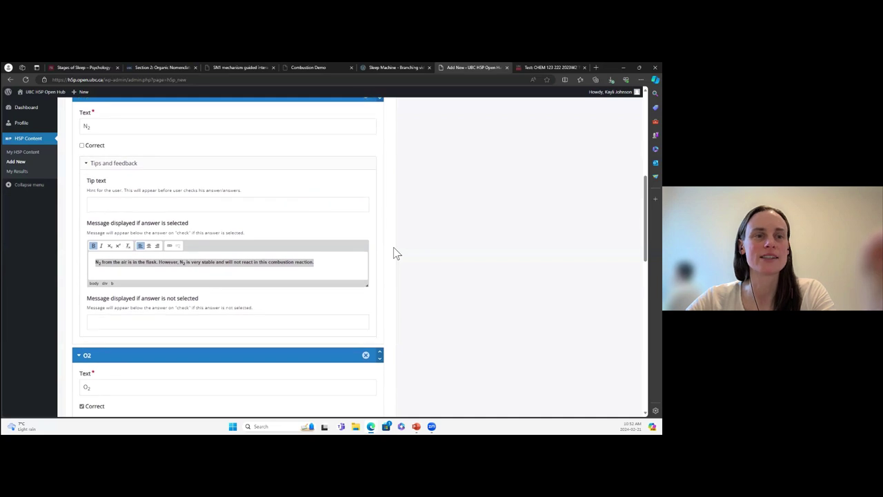
scroll(393, 253, down, 5)
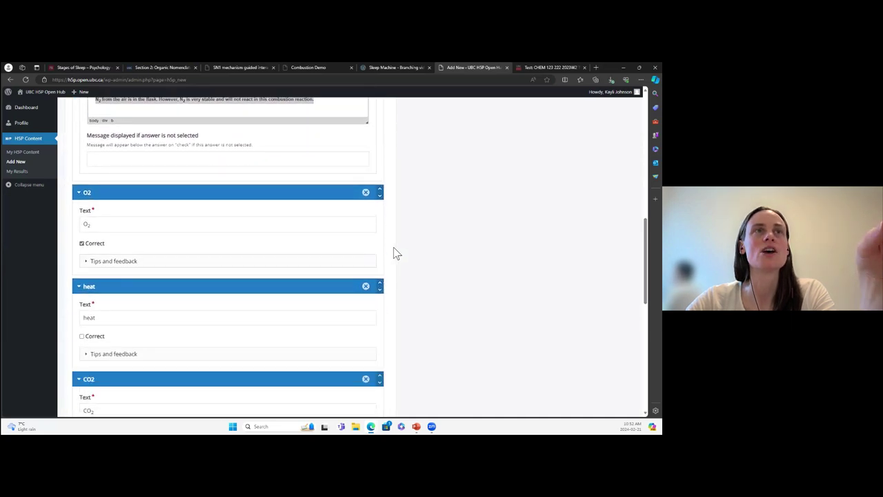
click(85, 258)
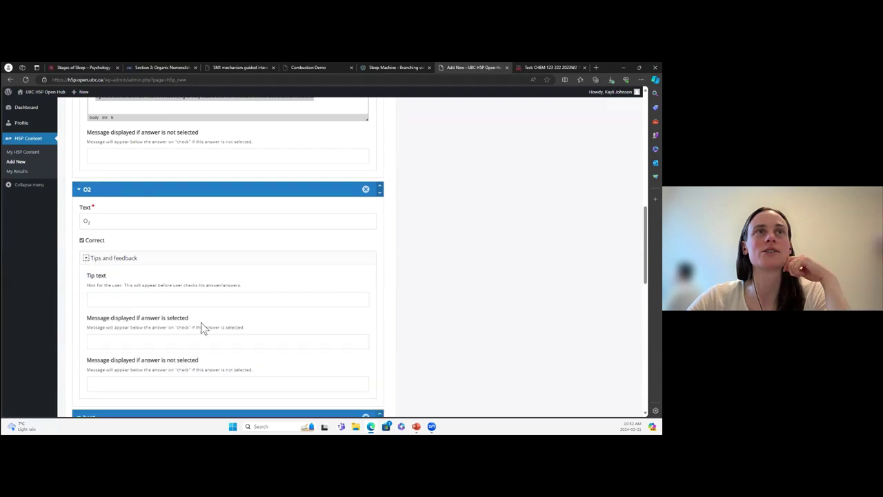
scroll(201, 327, down, 2)
scroll(201, 322, down, 2)
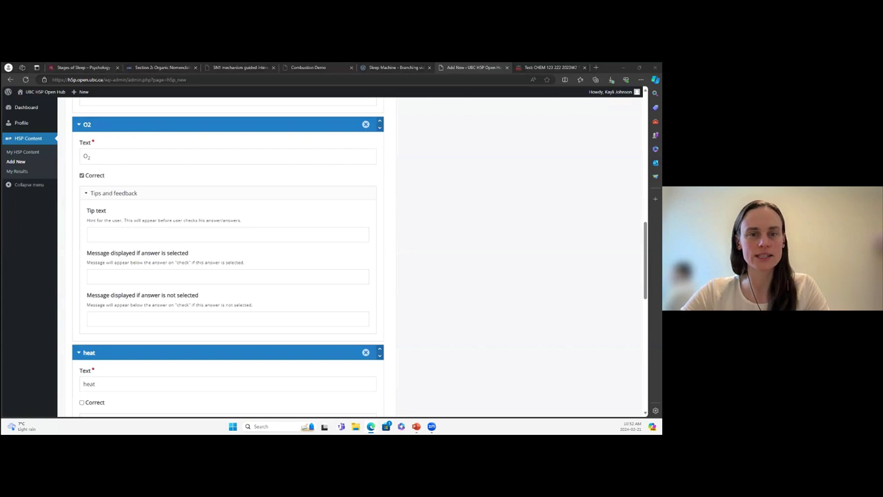
click(158, 271)
scroll(207, 276, down, 1)
text(Yes - the hydrocarbon (isopropyl alcohol in this case) will react with the oxygen in the air in this combustion reaction)
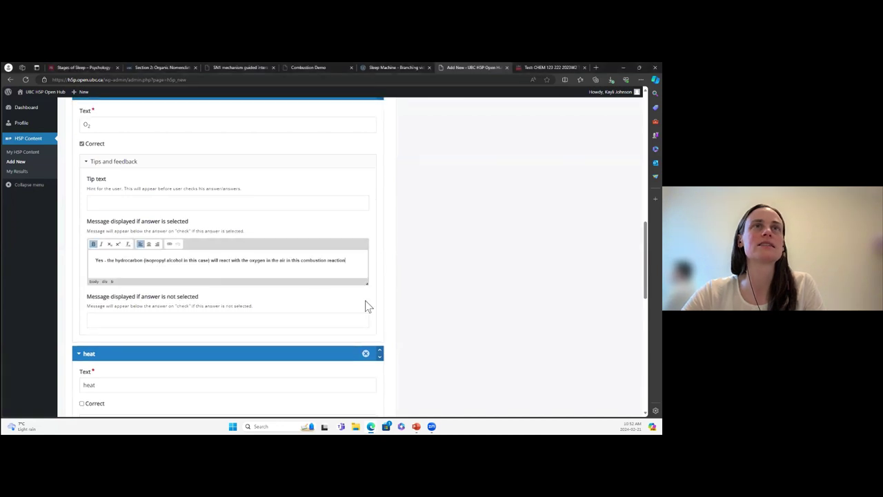
- Set heat's selected-answer message to say heat is not a chemical species, reactant or product, but can transfer during reactions and certainly will during combustion
scroll(365, 305, down, 2)
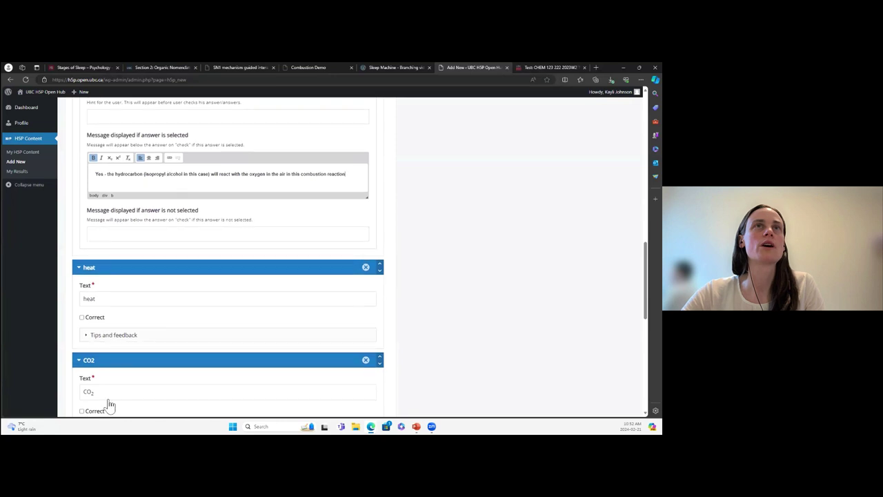
click(86, 336)
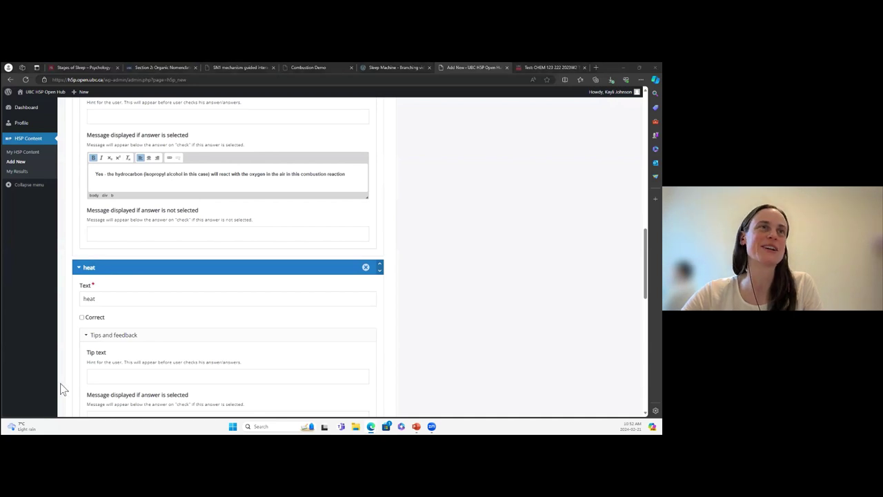
scroll(153, 388, down, 1)
click(193, 408)
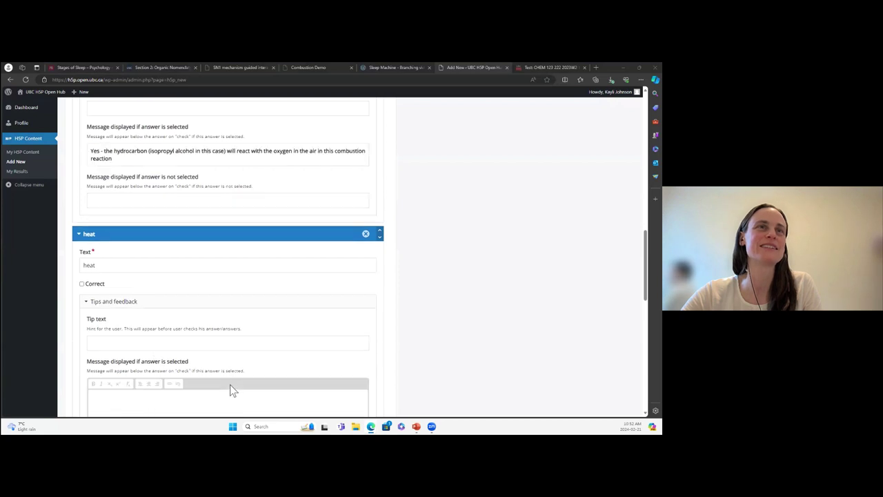
text(Heat is not a chemical species and is not classified as a reactant nor product. Heat can, though, transfer during a chemical reaction and certainly will during a combustion reaction.)
scroll(367, 341, down, 5)
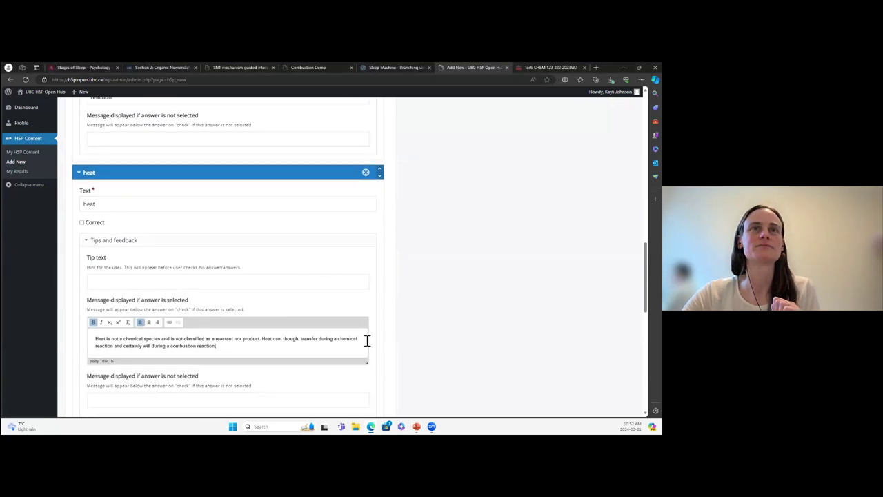
- Set CO2's selected-answer message to "Some CO2 in the air is in the flask. However, this is not a reactant in this reaction.", with subscript 2
scroll(366, 340, down, 3)
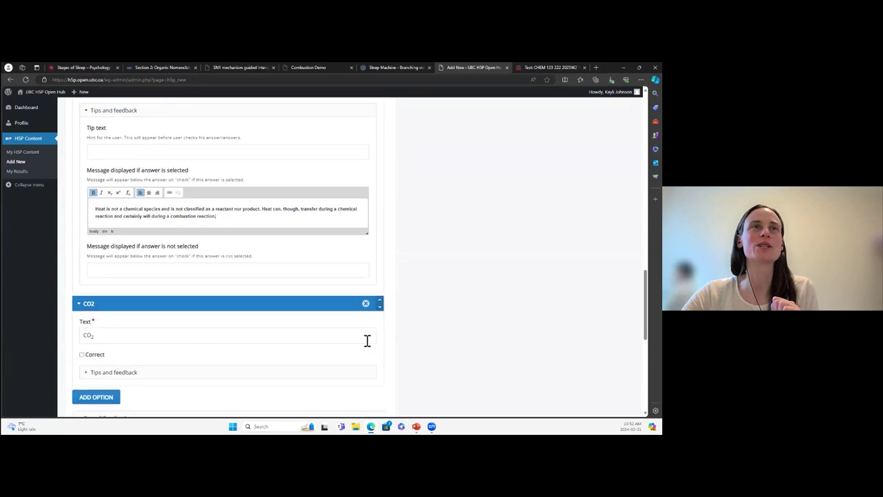
click(86, 333)
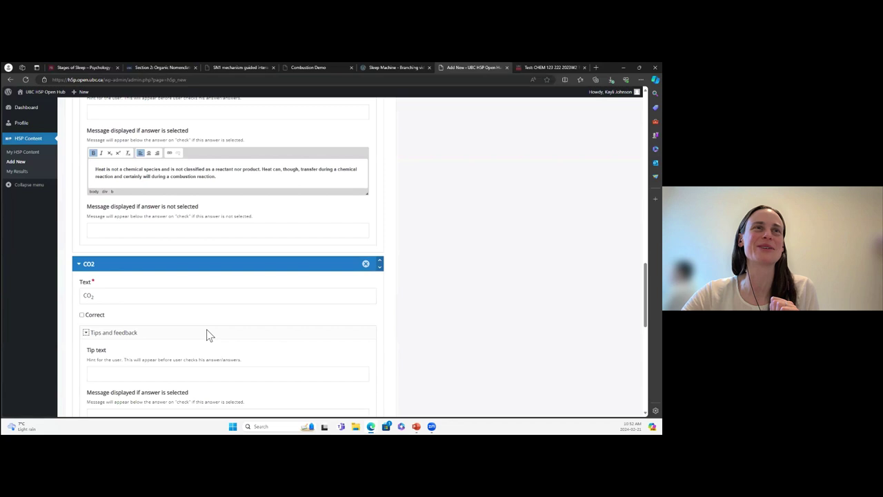
scroll(206, 330, down, 2)
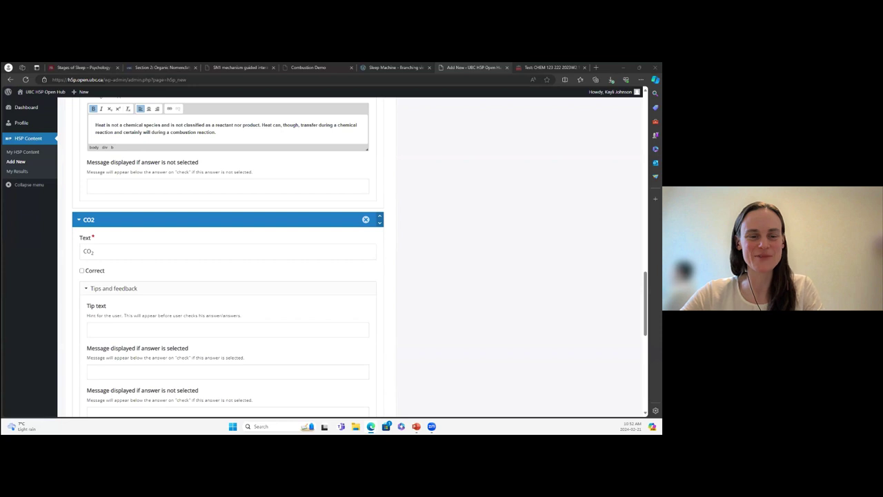
click(166, 373)
text(Some CO2 in the air is in the flask. However, this is not a reactant in this reaction.)
drag(118, 360, 115, 360)
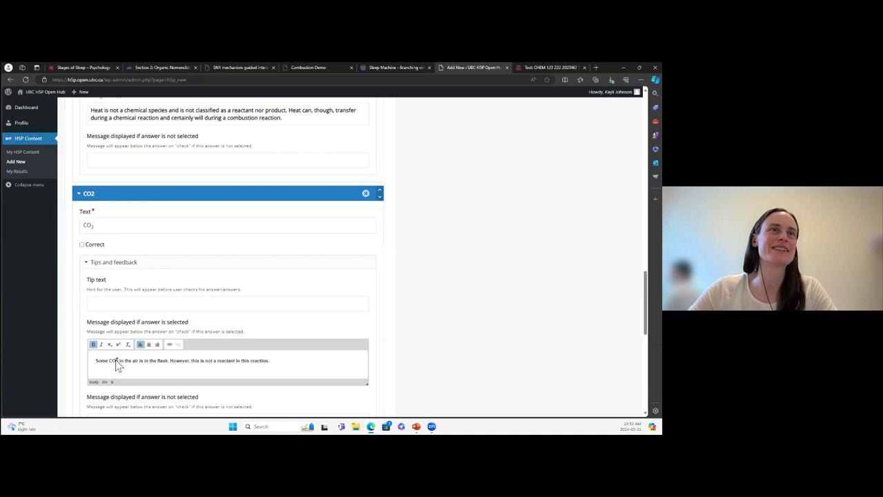
click(109, 345)
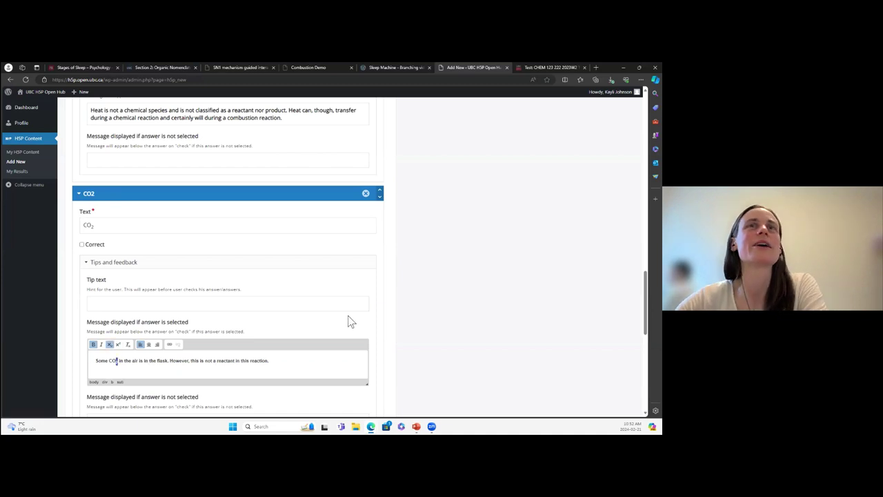
scroll(348, 317, up, 1)
scroll(220, 334, down, 3)
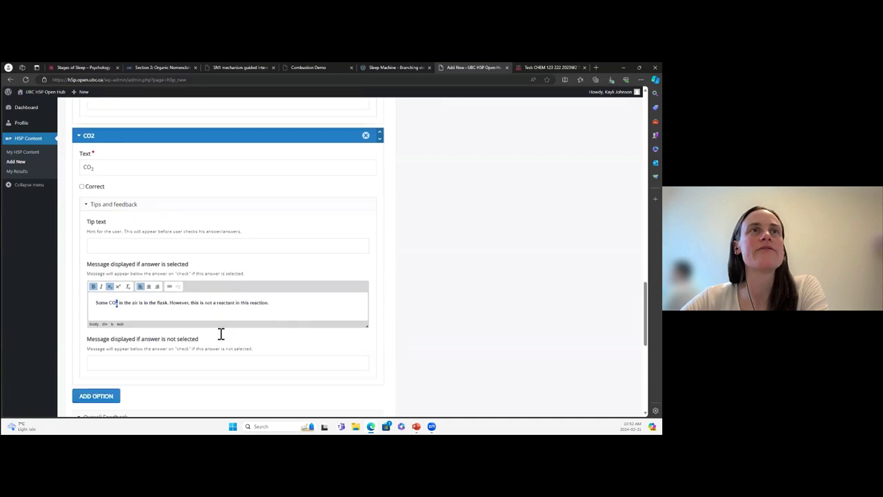
scroll(221, 334, up, 4)
scroll(220, 333, up, 10)
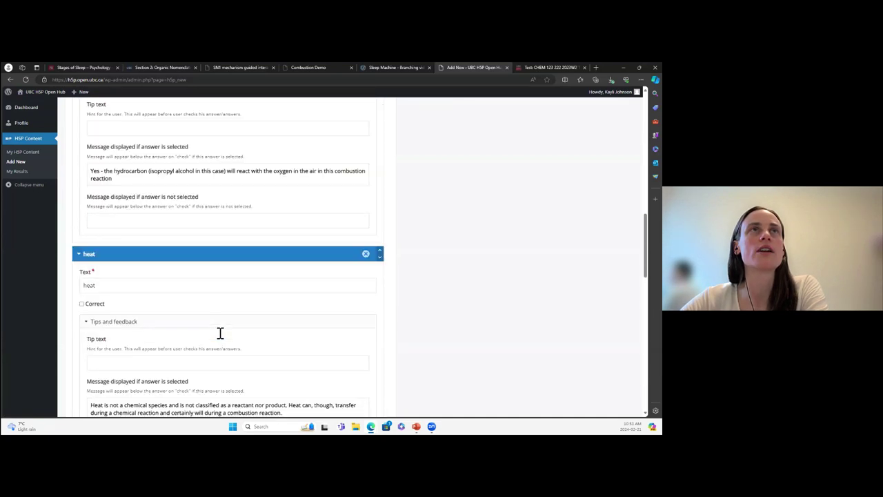
- Finish editing the 2nd reactant question and enlarge its poster on the video so the question and answer options have more room
scroll(220, 333, up, 3)
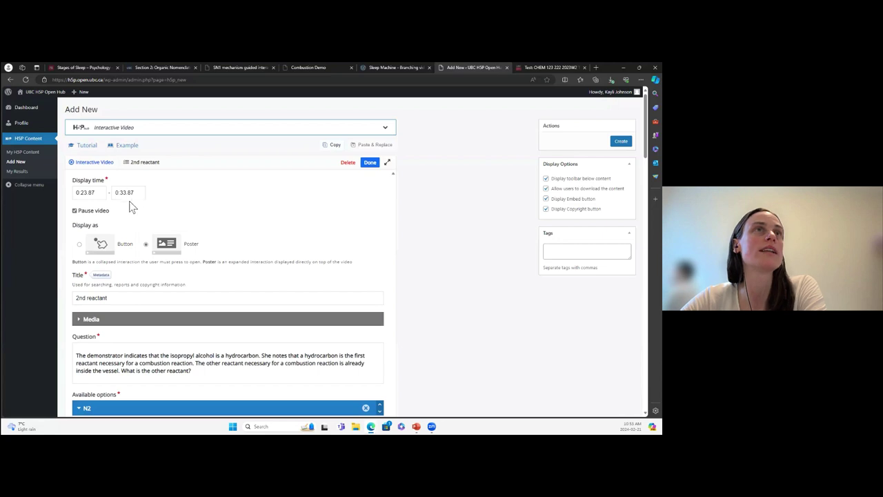
click(370, 164)
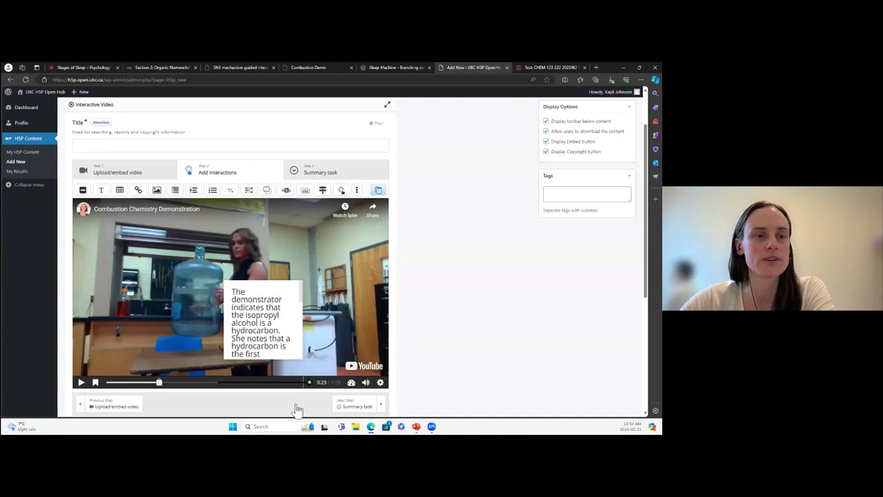
click(265, 323)
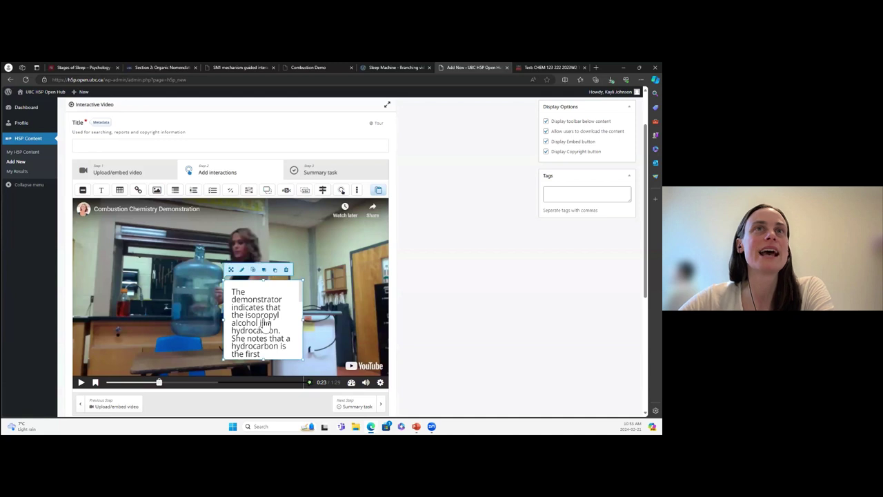
drag(265, 324, 189, 267)
drag(227, 302, 352, 326)
drag(301, 369, 296, 377)
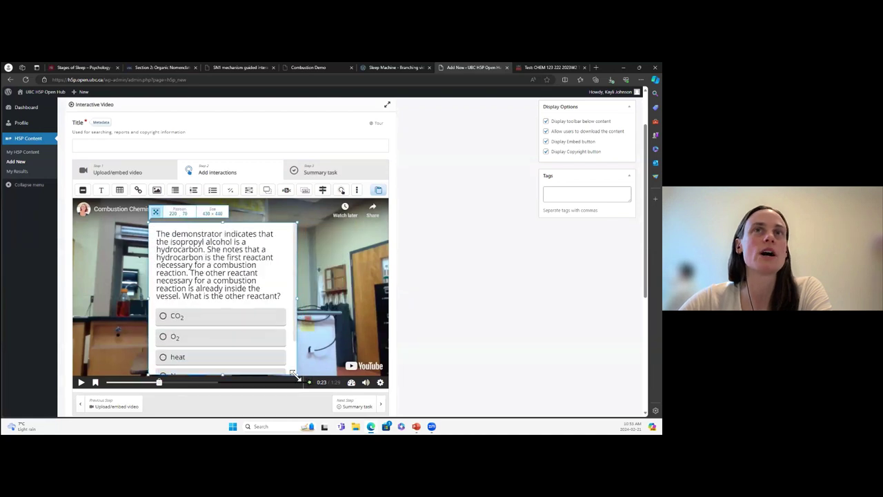
- Stretch the question poster to the full height and width of the video frame
drag(223, 226, 219, 203)
drag(219, 348, 220, 374)
drag(203, 268, 341, 310)
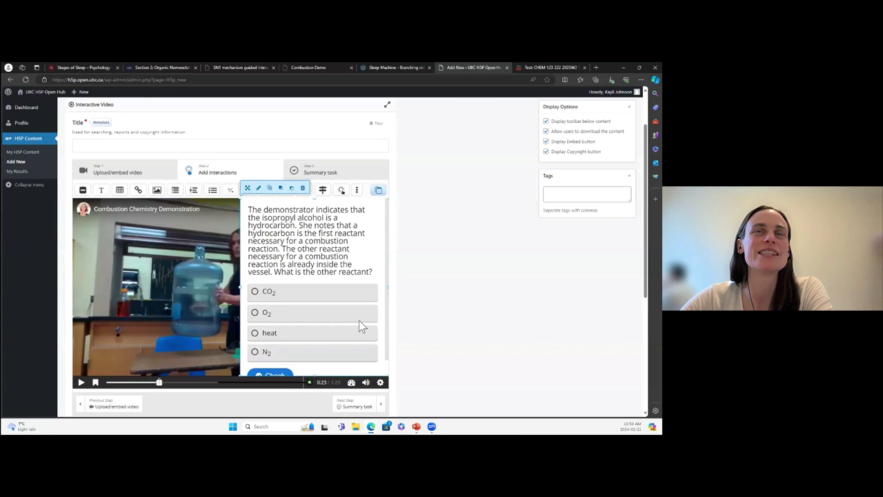
scroll(359, 320, down, 2)
scroll(359, 320, up, 1)
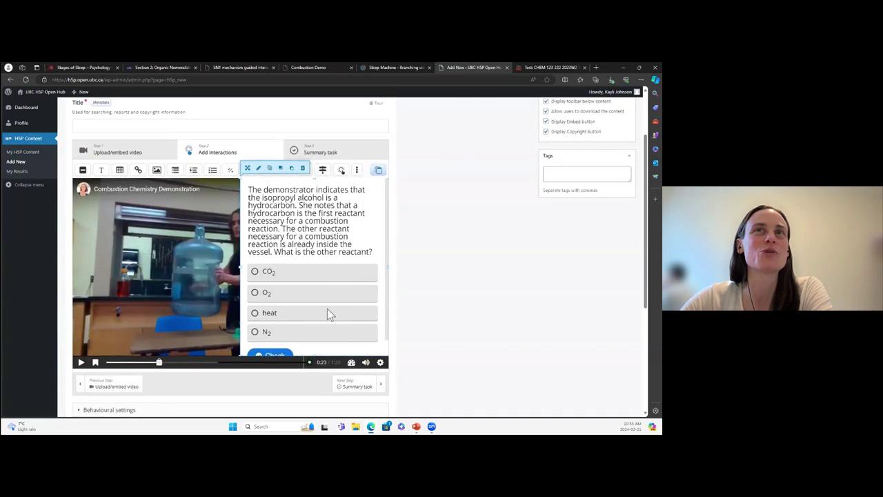
scroll(327, 309, up, 1)
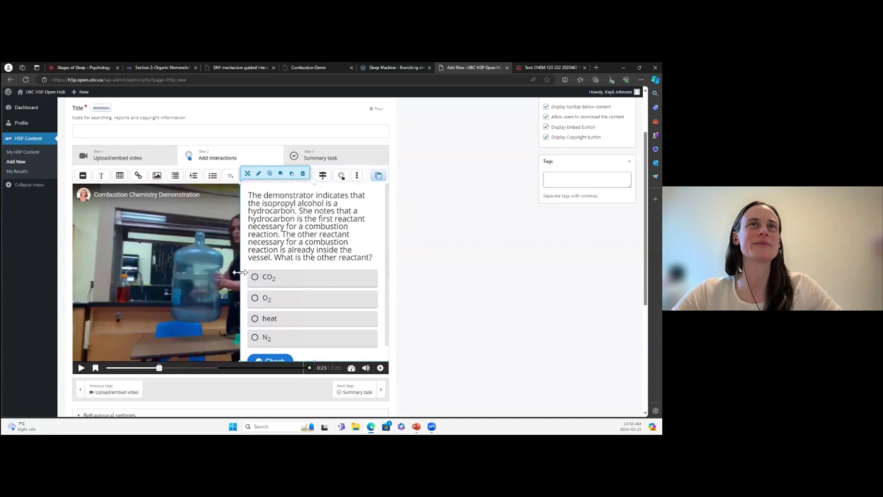
drag(238, 272, 65, 279)
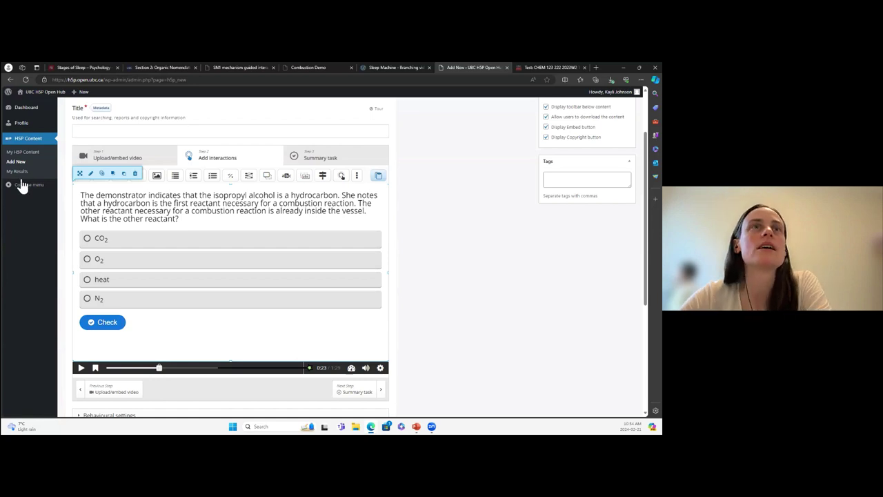
- Title the content "Combustion Demo - Interactivity Example" and save its metadata with the Attribution (CC BY) license
scroll(446, 223, up, 1)
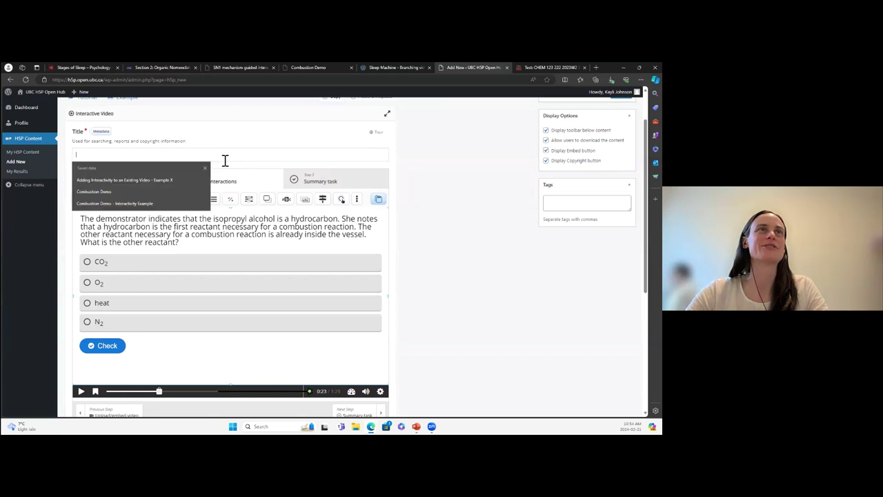
click(145, 204)
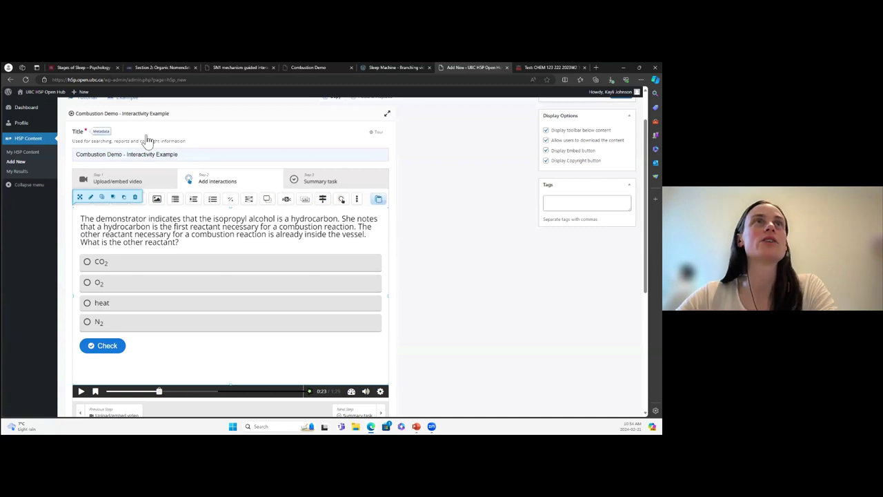
click(101, 131)
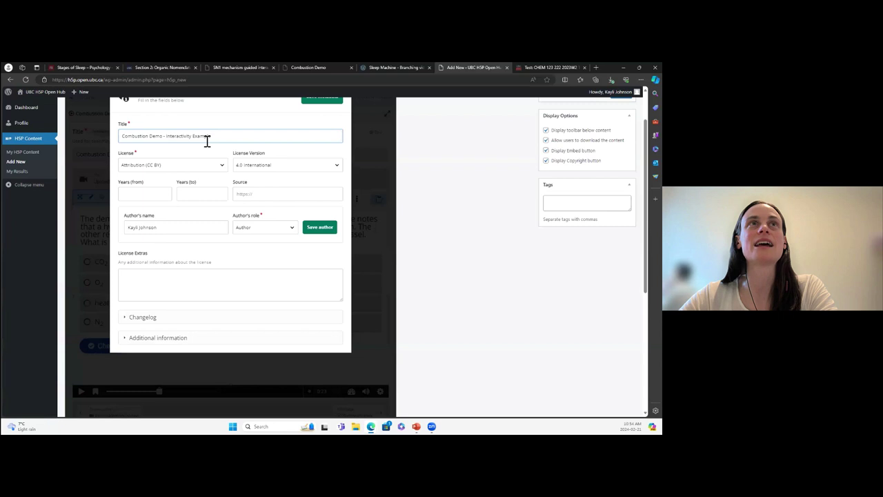
click(173, 227)
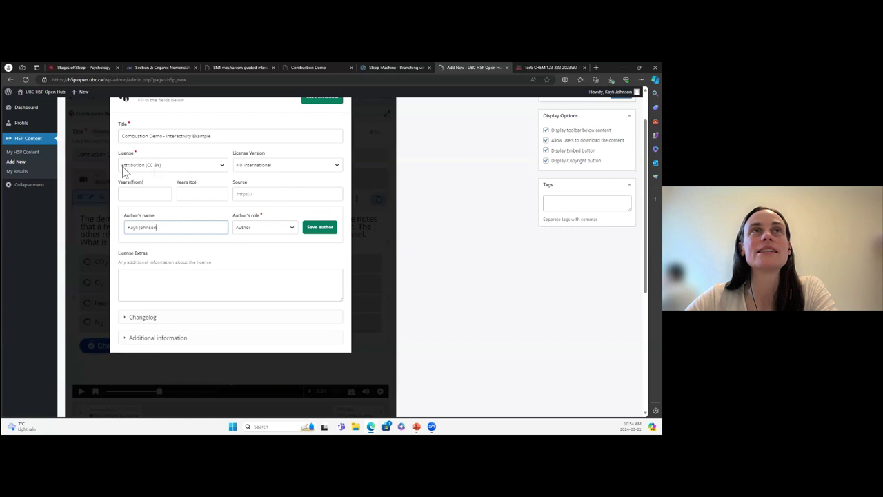
click(163, 167)
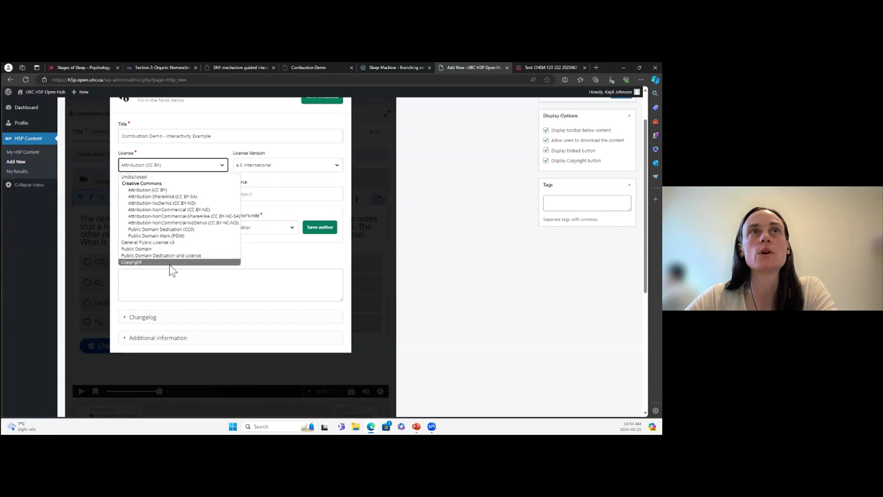
click(166, 190)
scroll(283, 292, down, 1)
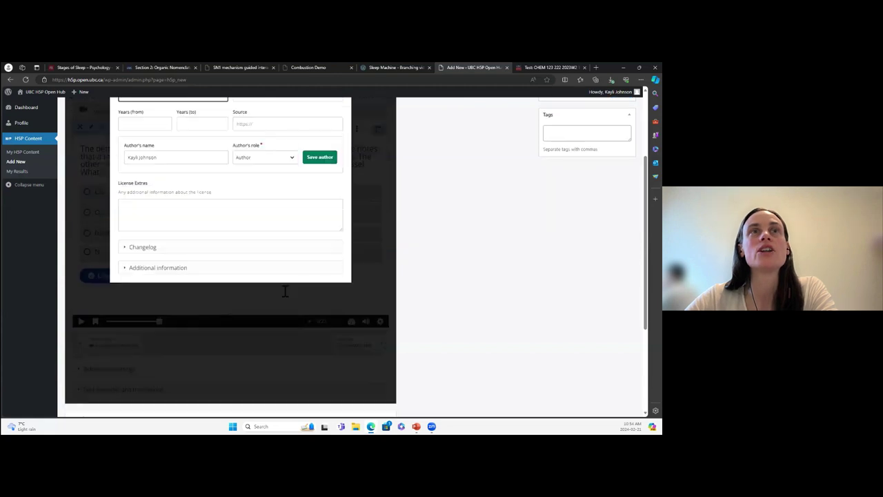
scroll(285, 292, up, 2)
scroll(284, 291, up, 1)
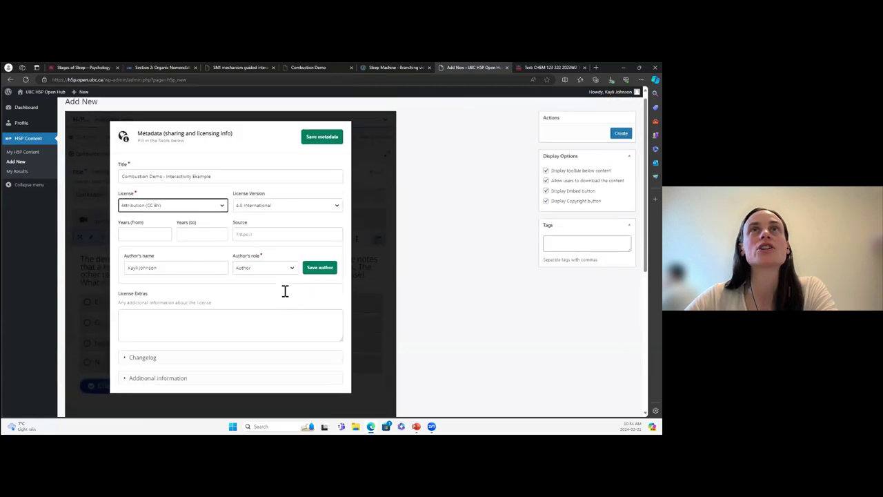
click(327, 147)
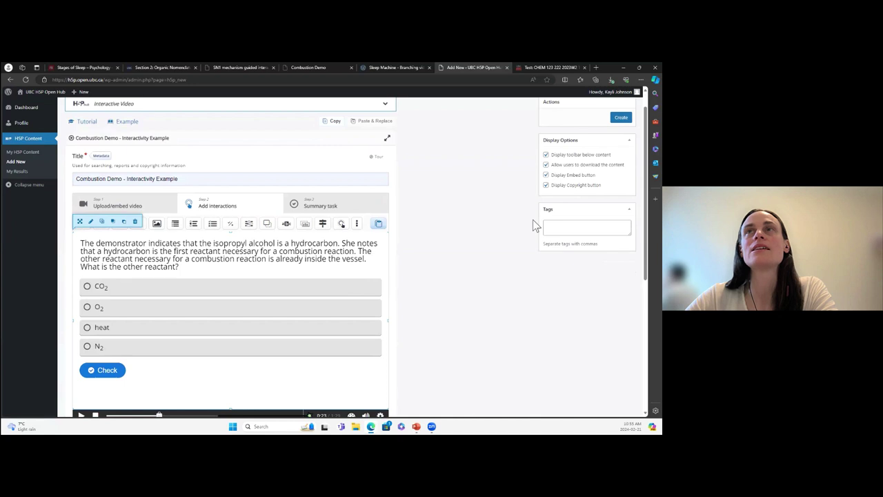
- Set the content's discipline to Physical Sciences and Mathematics: Chemistry
scroll(483, 270, down, 3)
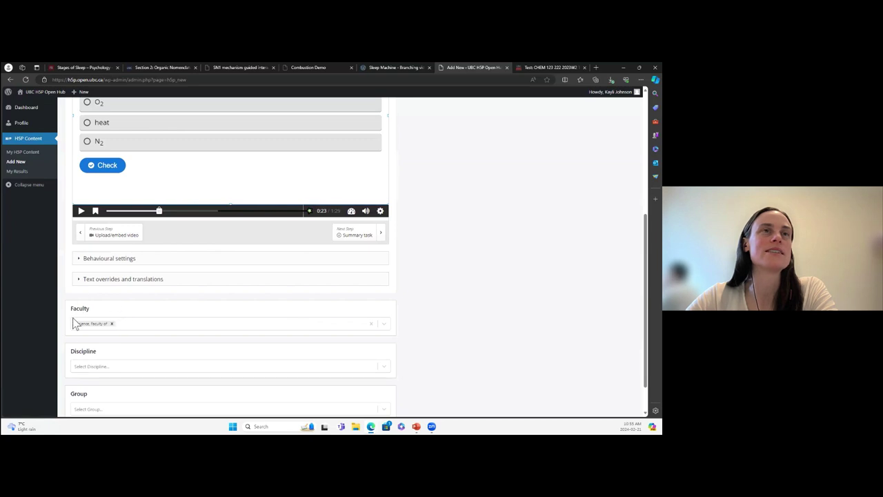
scroll(76, 308, down, 1)
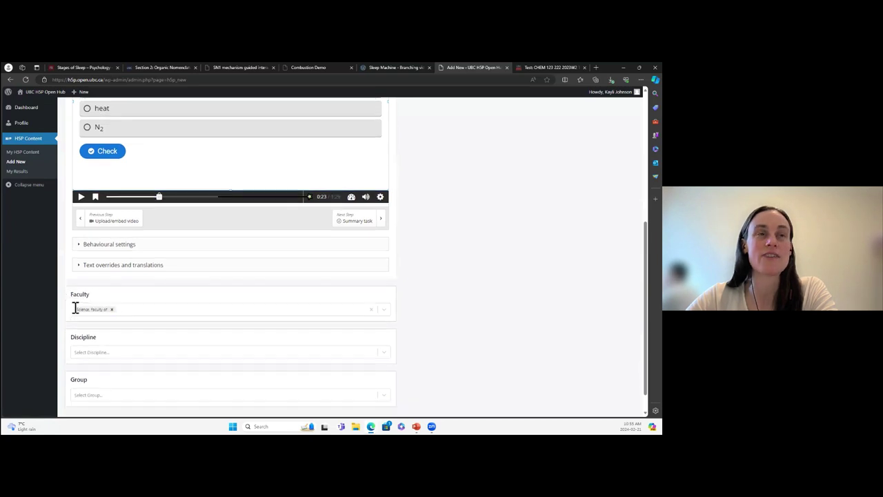
scroll(76, 309, down, 1)
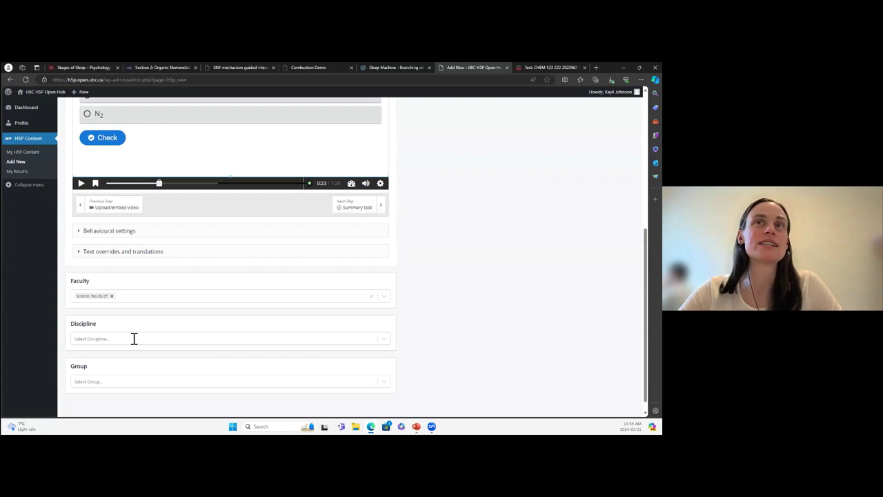
click(92, 338)
text(chemistry)
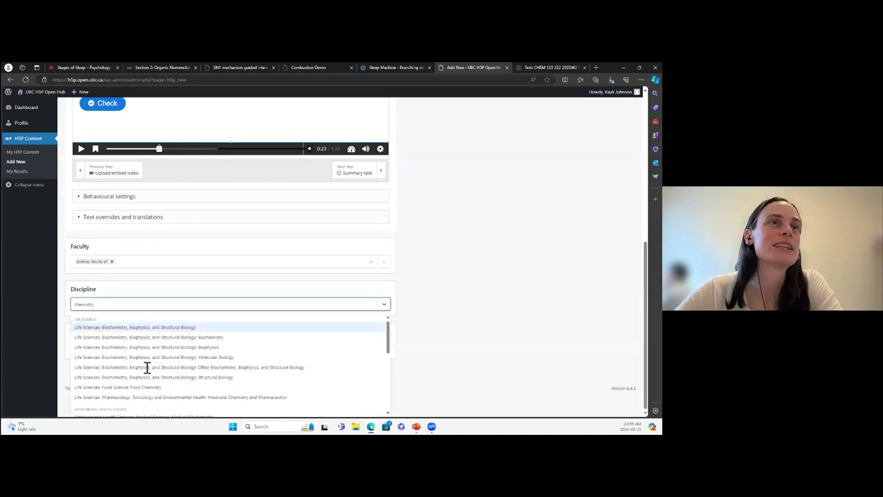
scroll(146, 368, down, 3)
scroll(146, 368, down, 2)
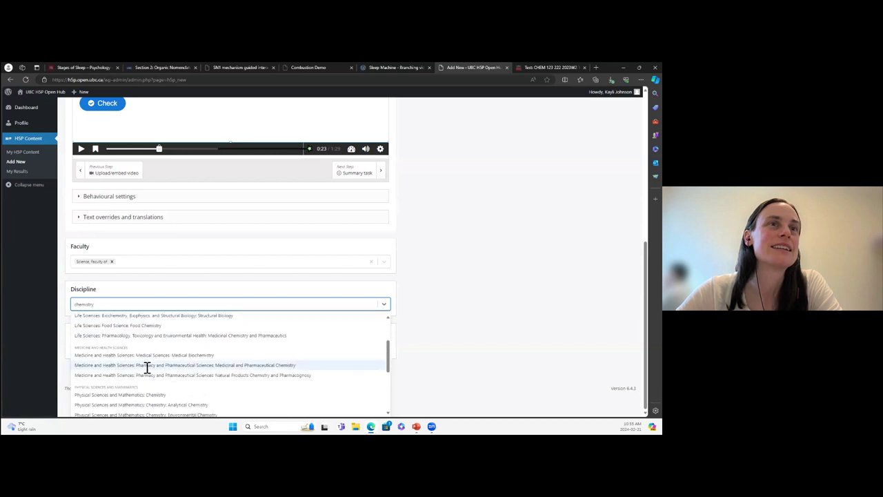
click(147, 382)
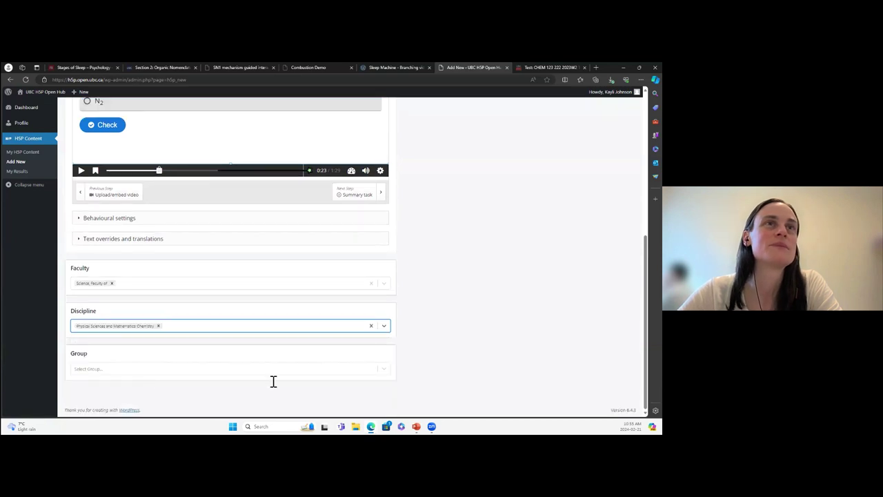
click(212, 371)
click(212, 371)
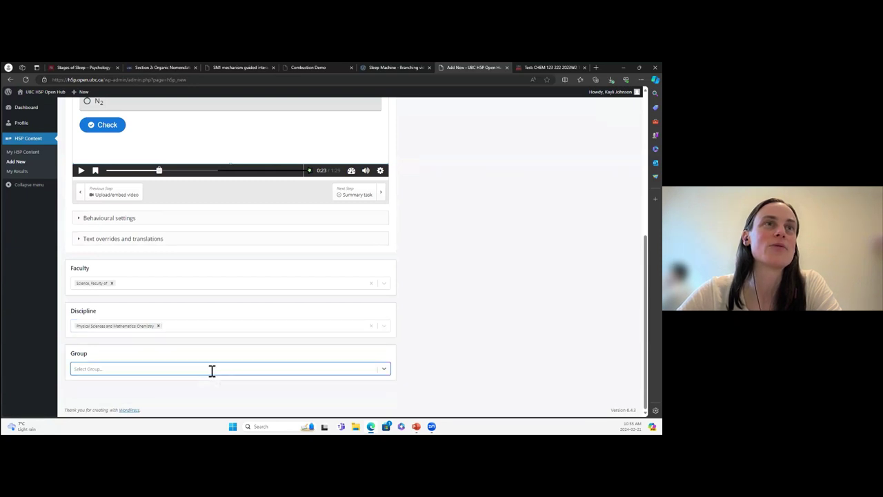
click(484, 293)
- Add the tags "h5p symposium, combustion" to the content
scroll(484, 292, up, 4)
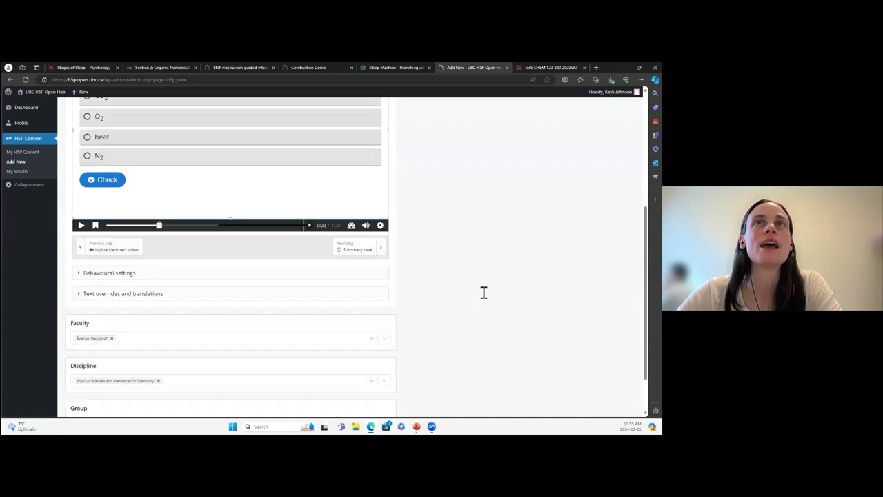
scroll(484, 293, up, 2)
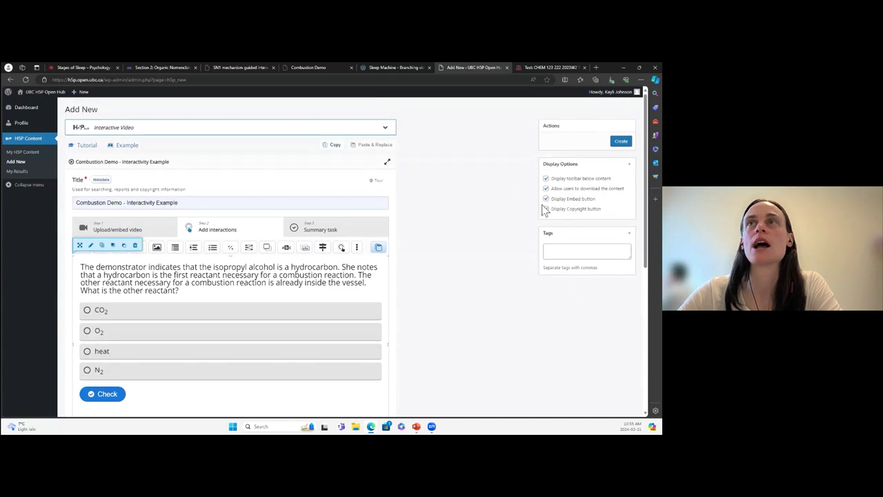
click(565, 252)
text(h5p)
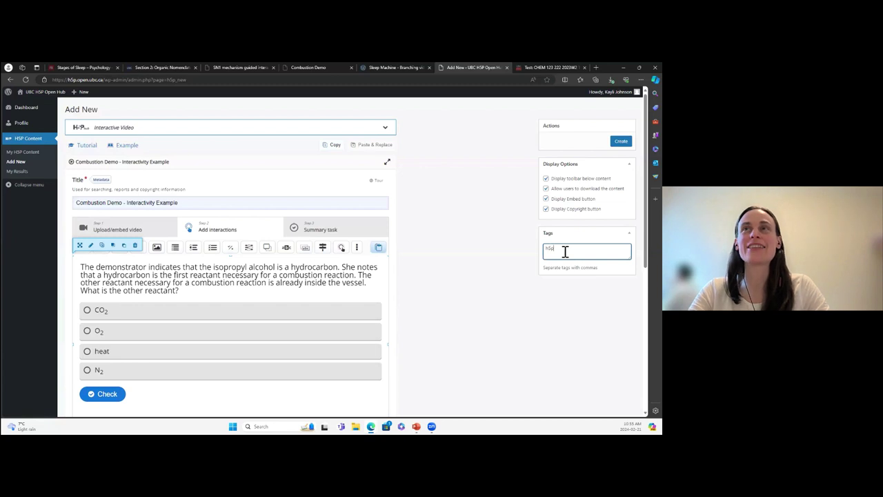
text( symposium)
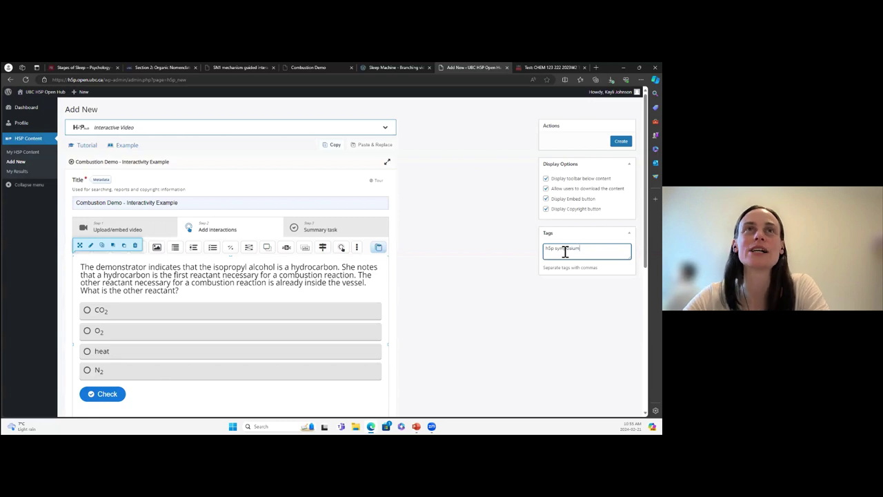
text(, combustion)
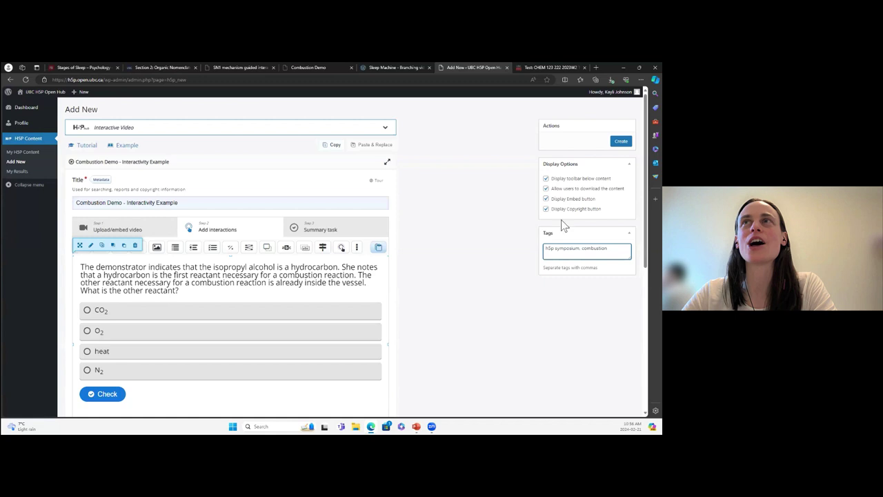
- In the published Combustion Demo, continue past the answered question, check the toolbar beneath the video, and view the video briefly in full screen
click(317, 64)
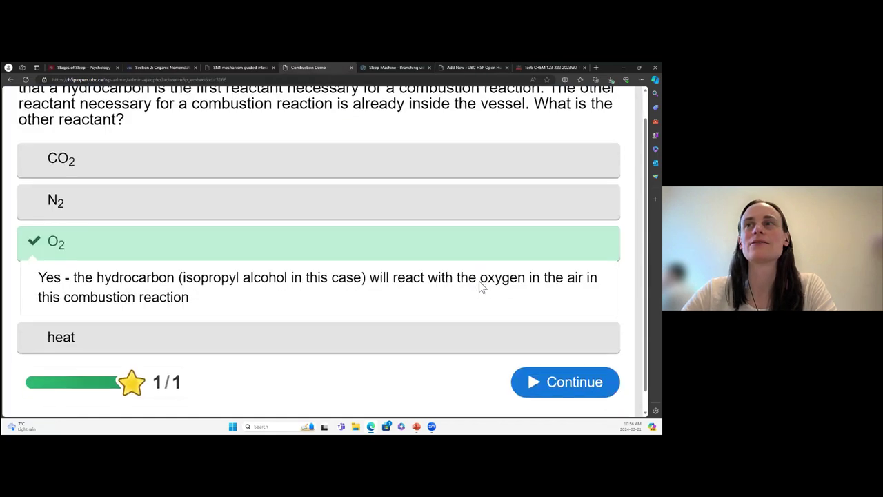
click(575, 383)
click(11, 401)
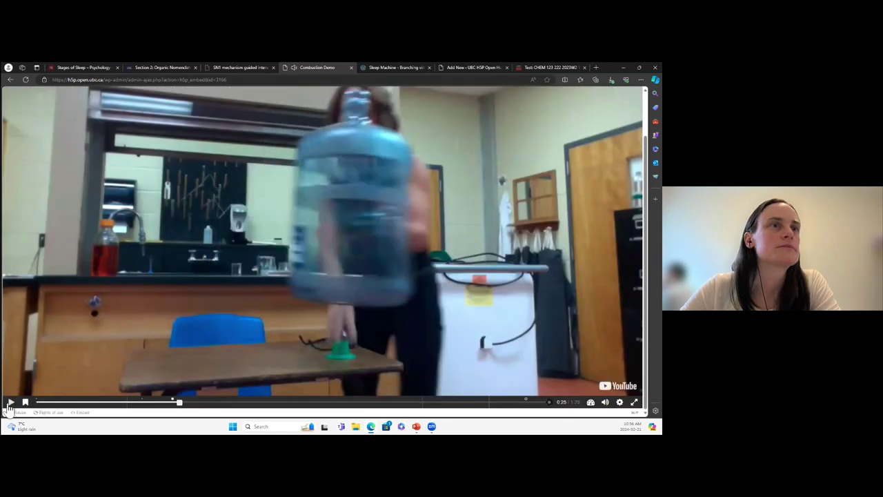
click(635, 401)
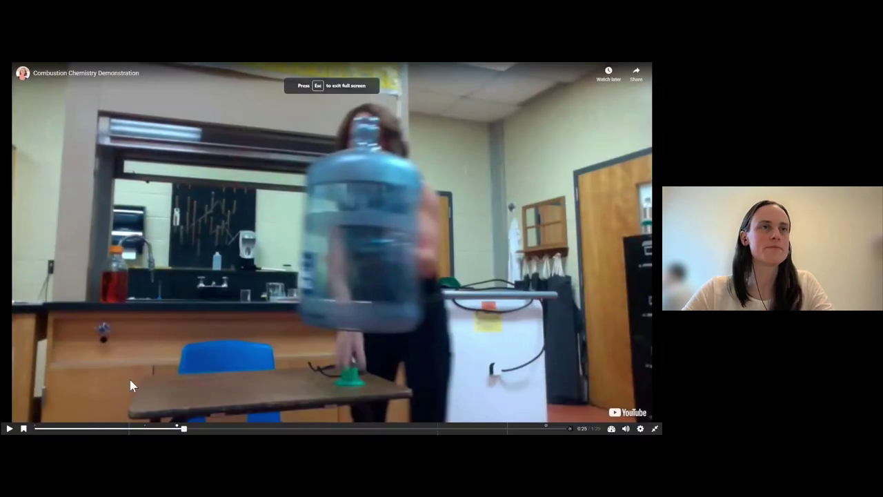
key(Escape)
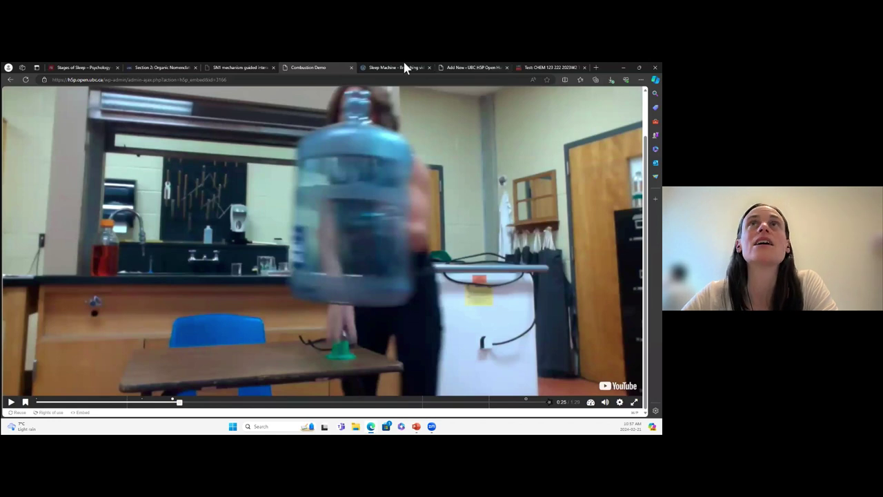
- Return to the new content's editor and switch the toolbar below content off and back on in its display options
click(478, 67)
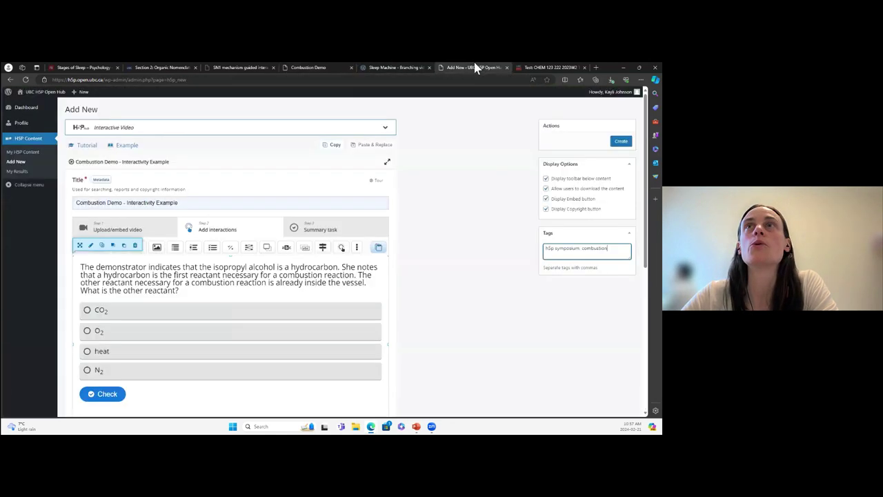
click(546, 179)
click(546, 179)
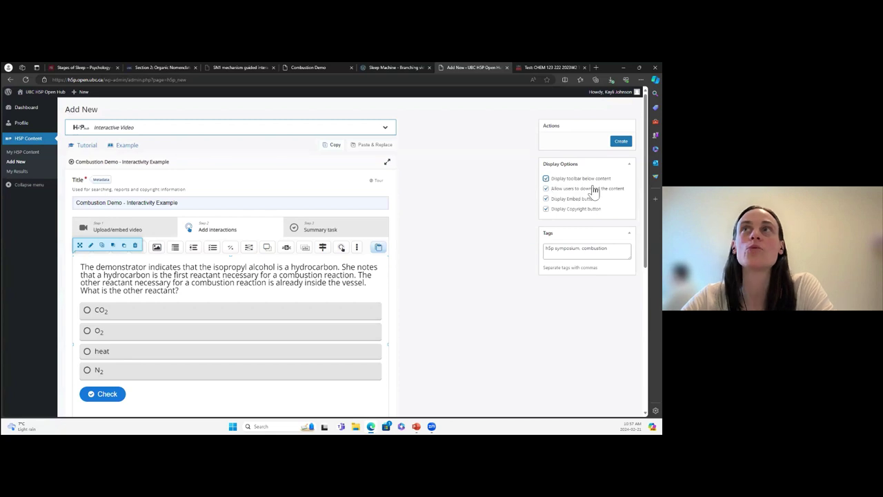
mouse_move(600, 195)
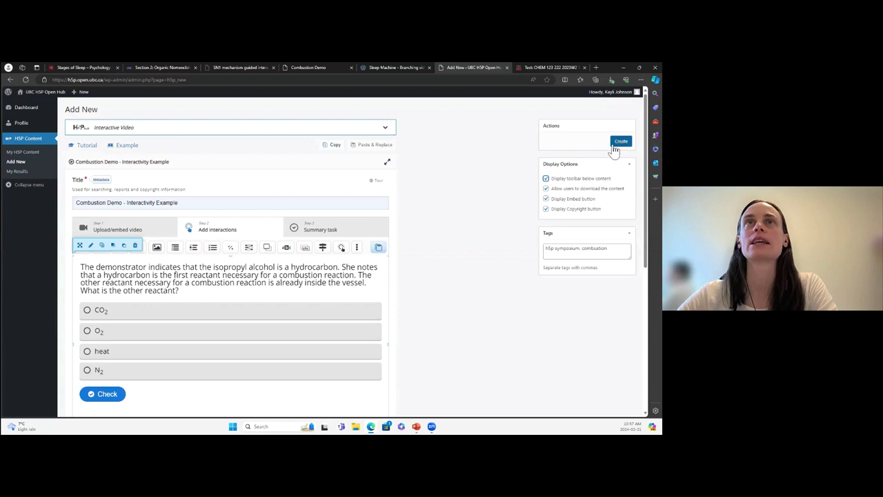
- Create the Combustion Demo interactive video from the completed form and select its embed code for copying
scroll(566, 289, down, 1)
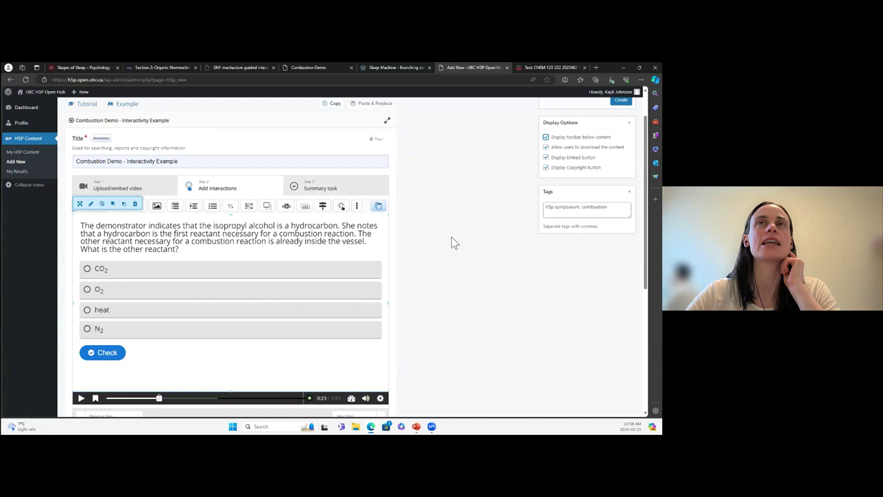
scroll(428, 204, up, 1)
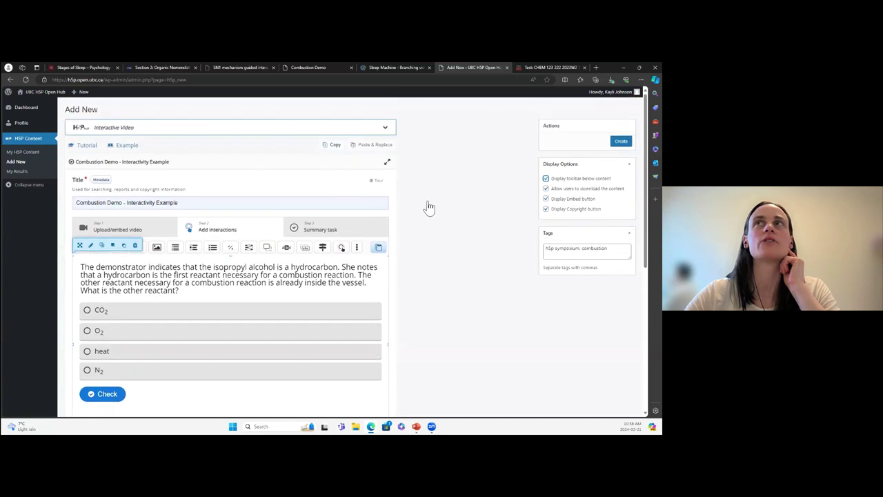
click(619, 142)
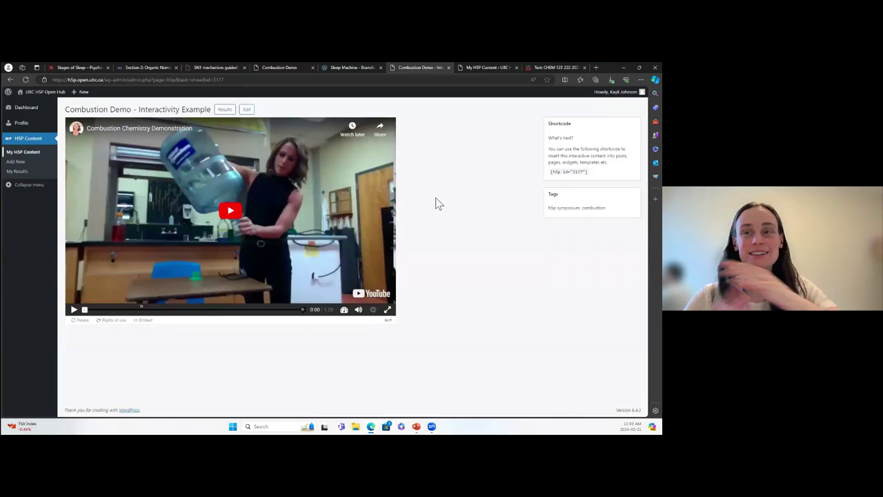
click(142, 323)
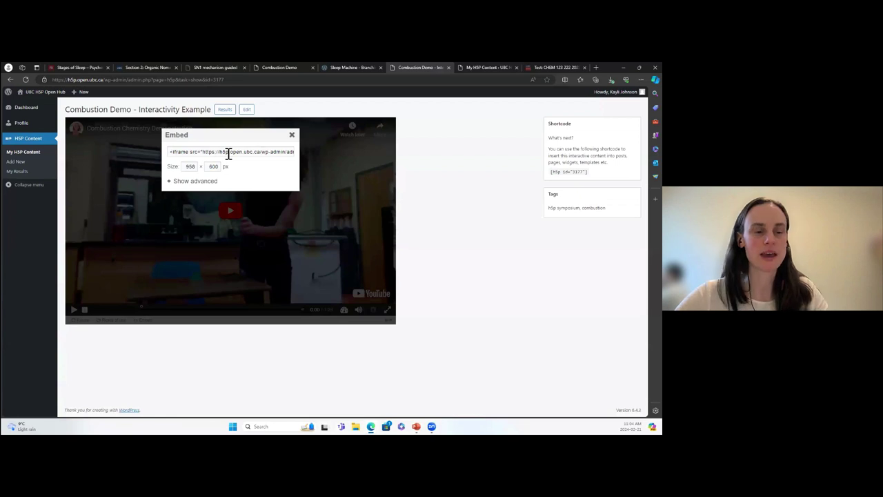
click(228, 153)
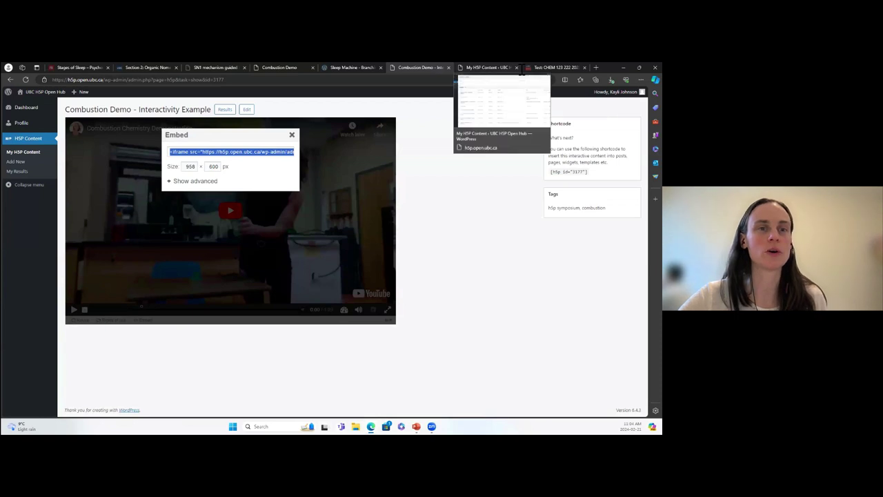
- Switch to Canvas, embed the copied H5P iframe code in the course's Test page, and save the page
click(556, 68)
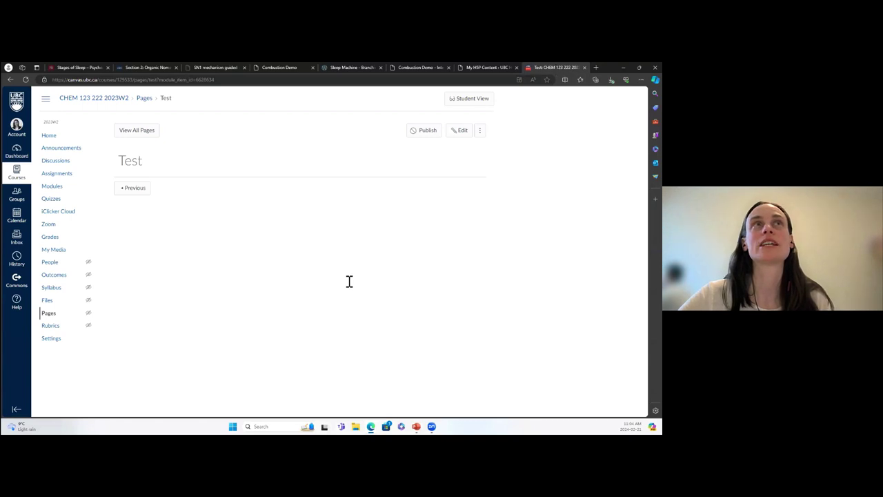
click(462, 130)
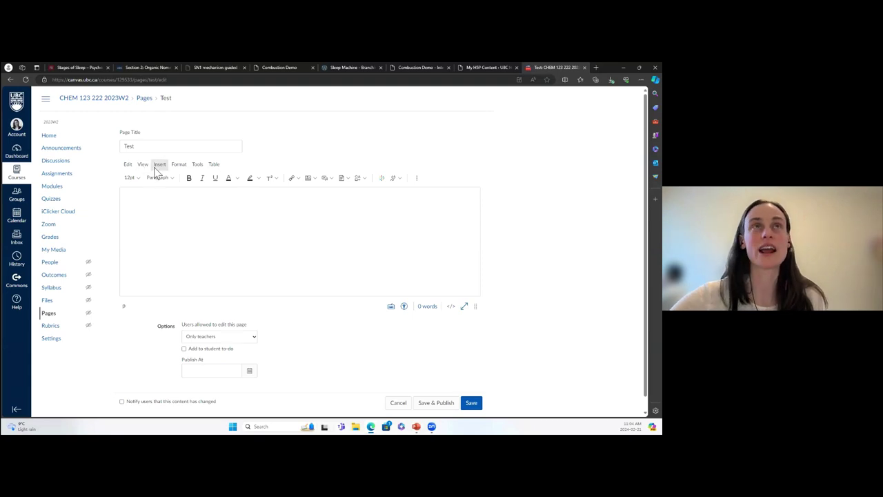
click(158, 167)
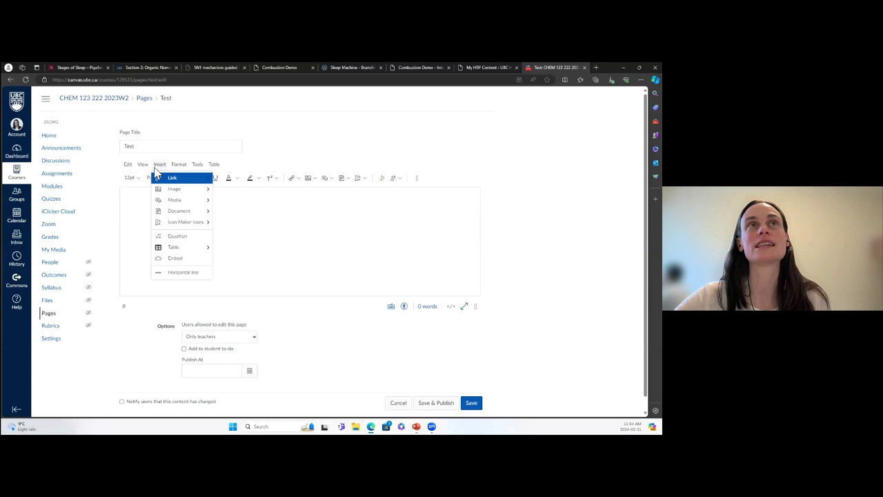
click(180, 258)
click(241, 261)
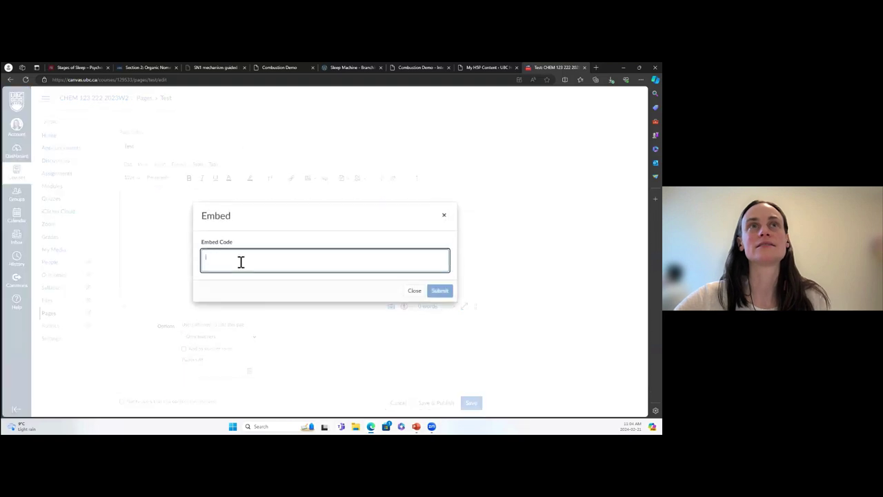
text(<iframe src="https://h5p.open.ubc.ca/wp-admin/admin-ajax.php?action=h5p_embed&id=3177" width="958" height="600" frameborder="0" allowfullscreen="allowfullscreen" title="Combustion Demo - Interactivity Example"></iframe><script src="https://h5p.open.ubc.ca/wp-content/plugins/h5p-php-library/js/h5p-resizer.js" charset="UTF-8"></script>)
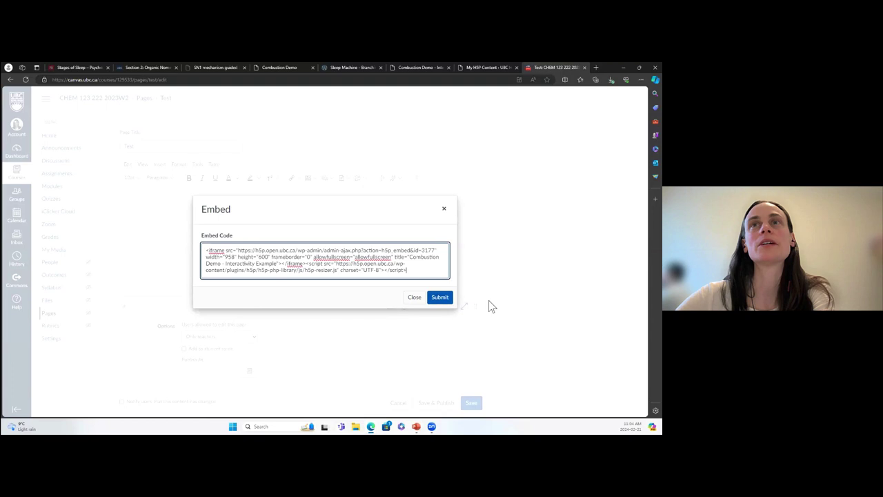
click(443, 304)
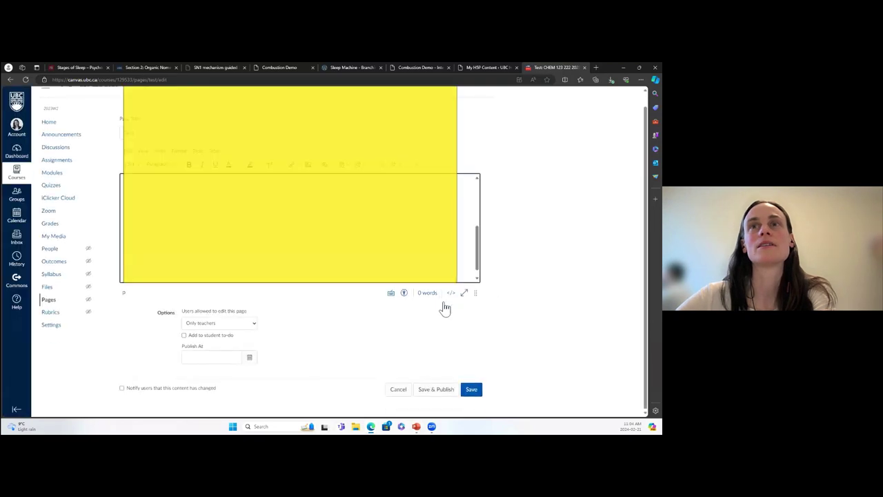
scroll(462, 241, up, 3)
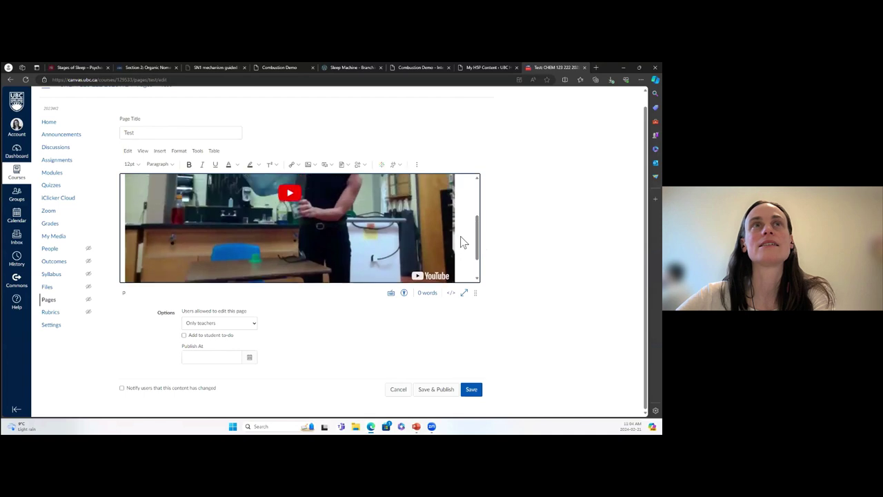
click(471, 390)
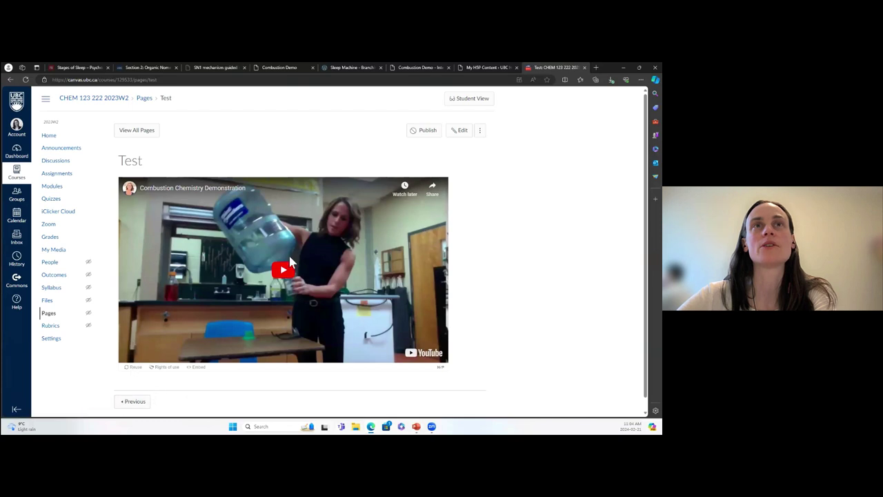
- Start the embedded video, jump to the question at 0:24, and check the answers N2 and heat in turn
click(283, 272)
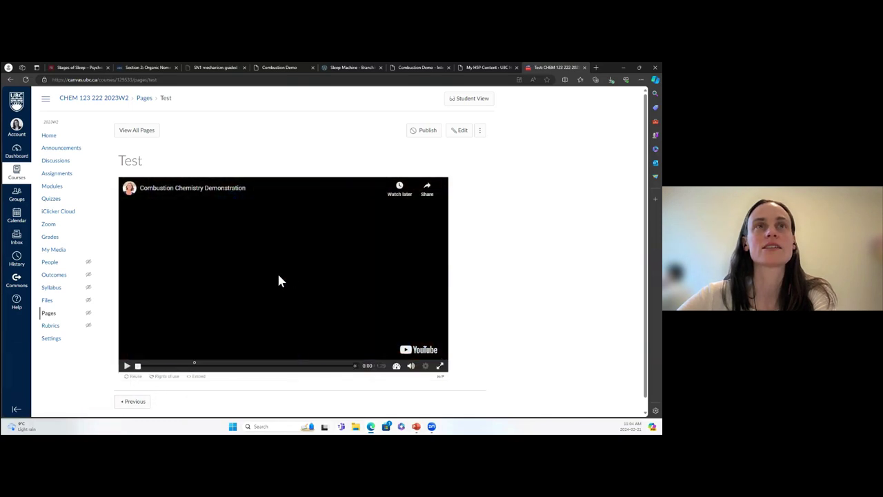
click(196, 367)
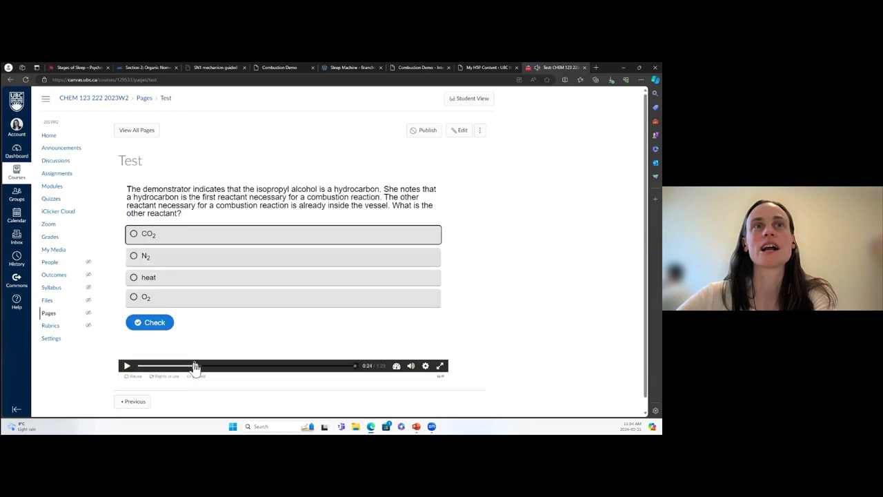
click(188, 256)
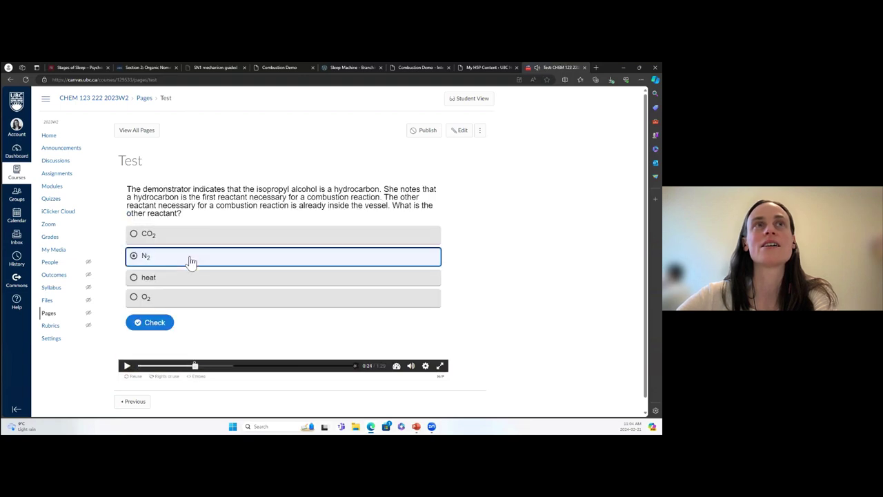
click(156, 323)
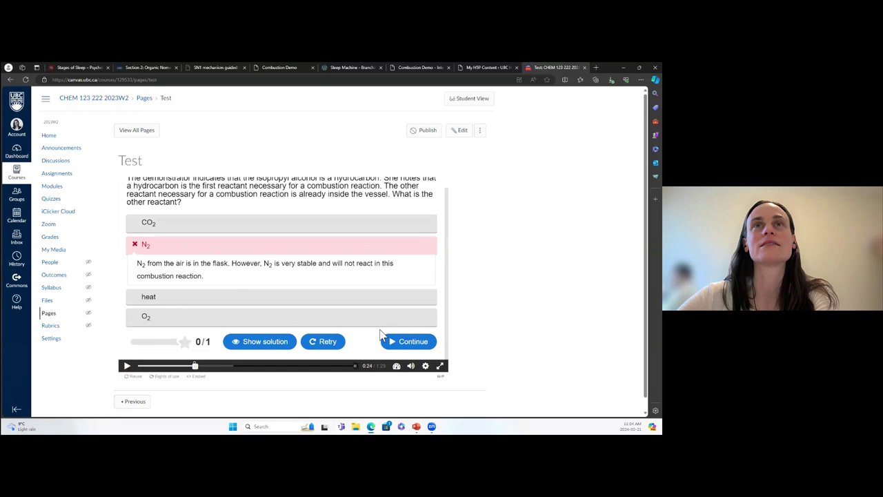
click(326, 345)
click(207, 282)
click(162, 322)
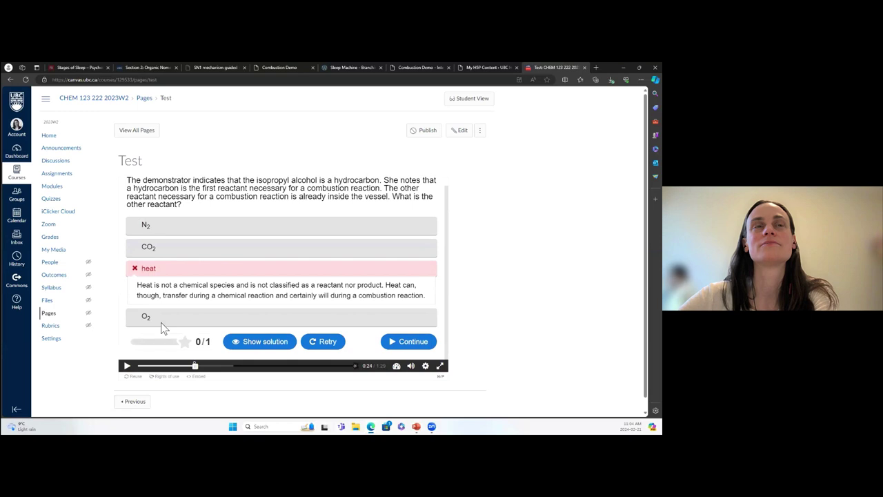
- Retry the embedded question with the answer O2, continue the video, and pause it
click(324, 339)
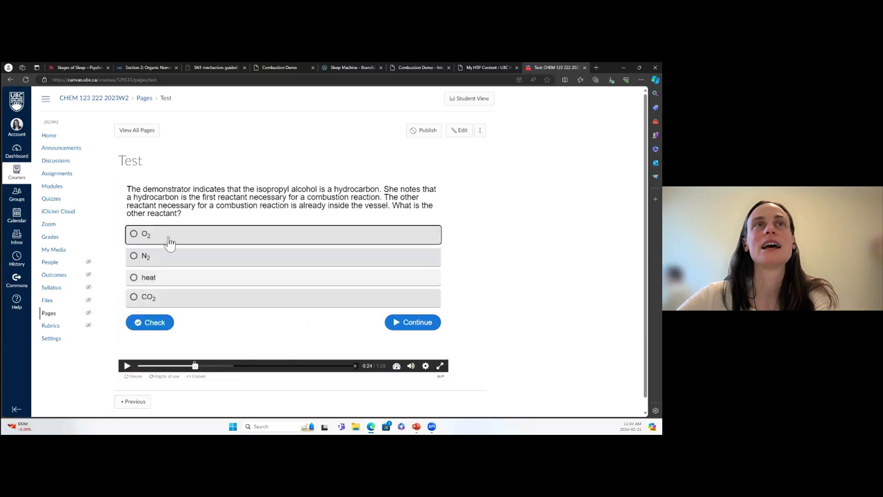
click(174, 239)
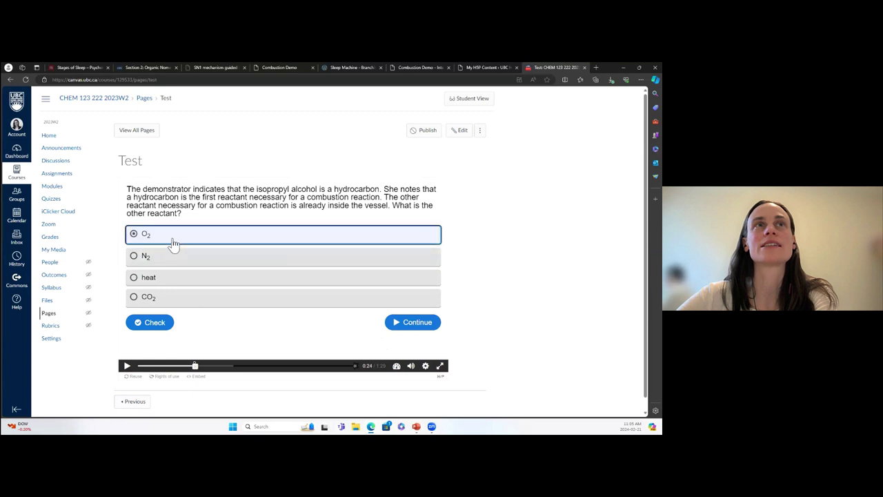
click(153, 324)
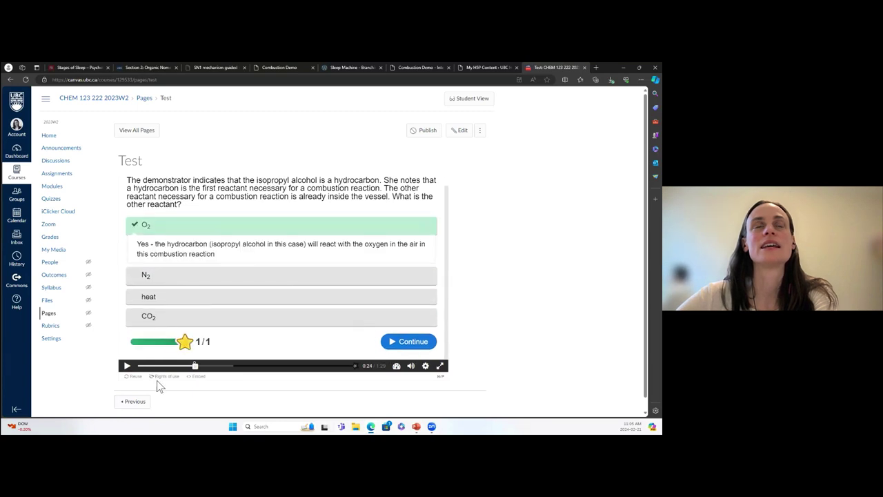
click(421, 342)
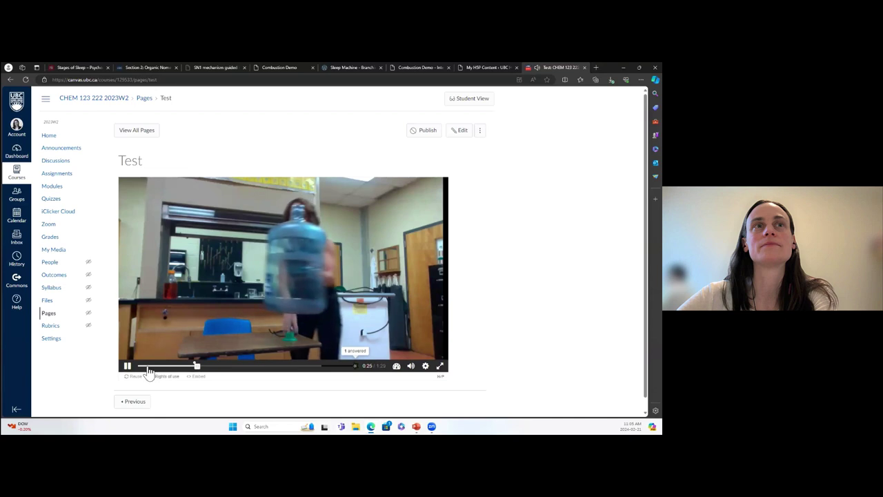
click(127, 367)
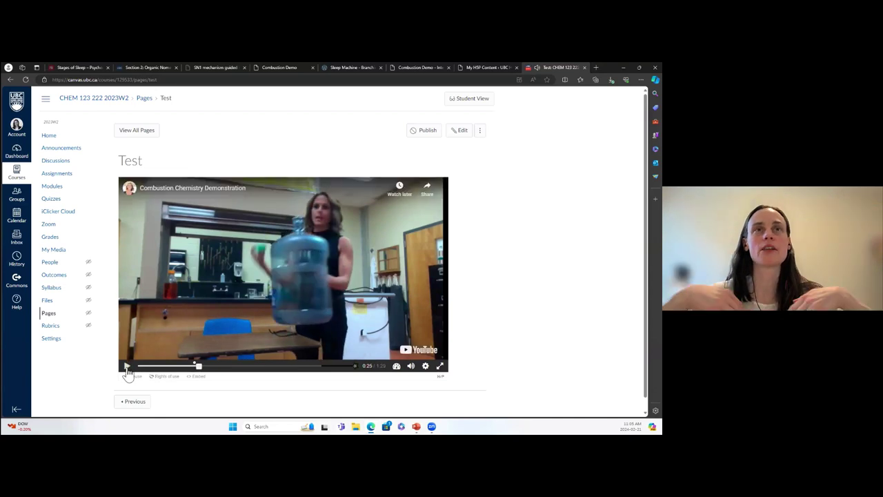
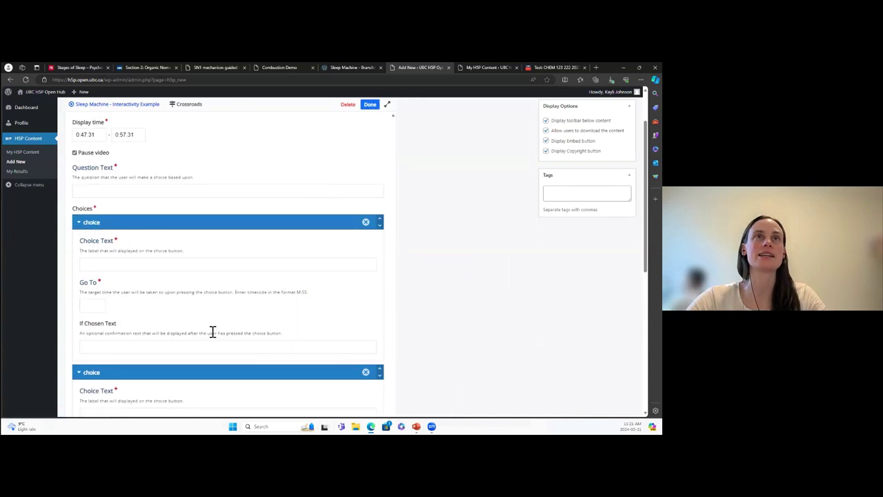
- Set the Sleep Machine crossroads' question text to "In which stage of sleep is the patient?"
scroll(212, 331, down, 3)
scroll(211, 332, up, 3)
scroll(212, 331, up, 2)
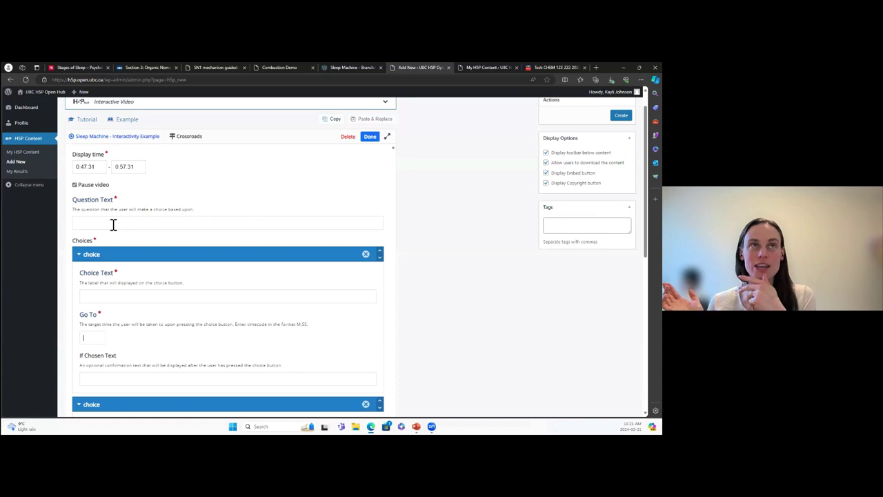
text(In which stage of sleep is the patien)
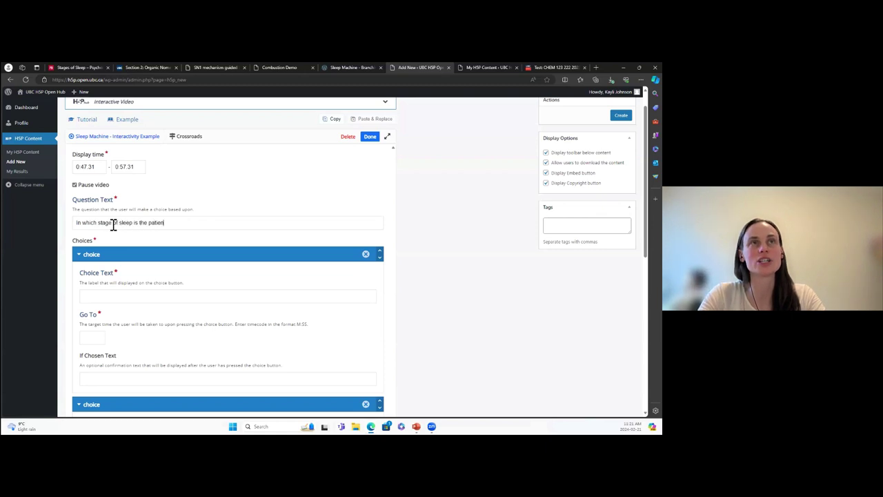
text(t?)
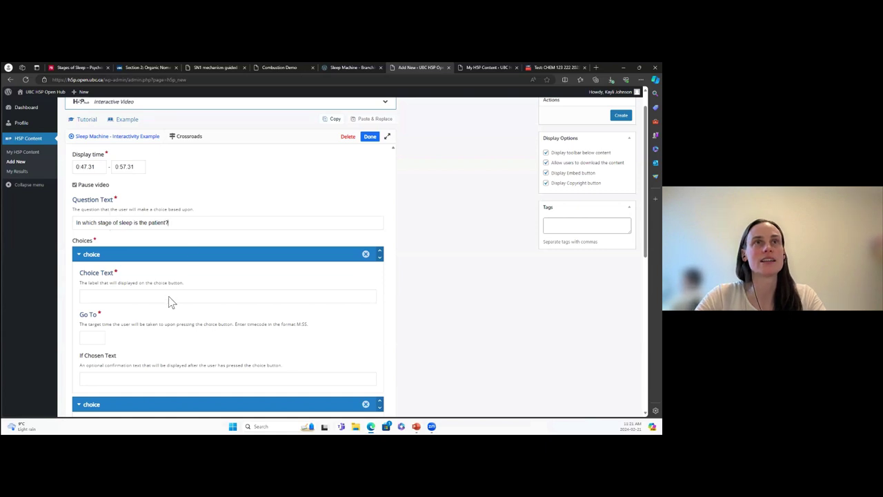
- Label the first crossroads choice as a re-play of the call, including the caller's first name, and set its go-to time to 0:38
text(R)
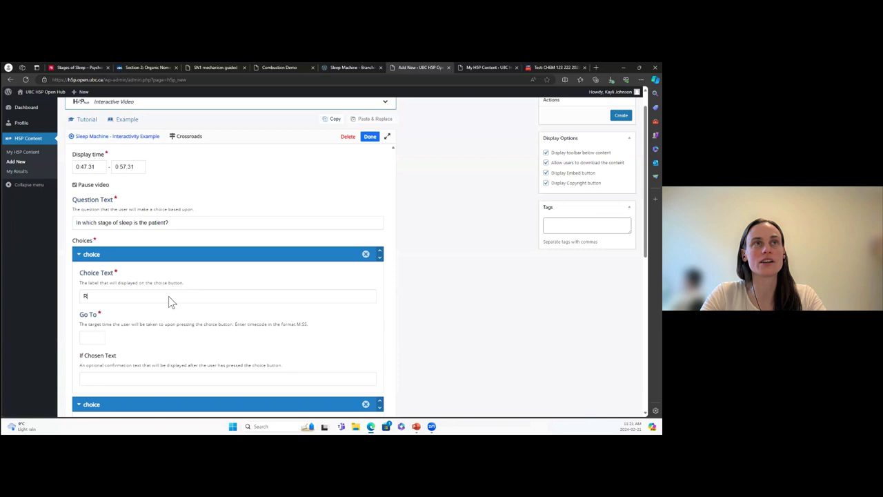
text(e-play Pre)
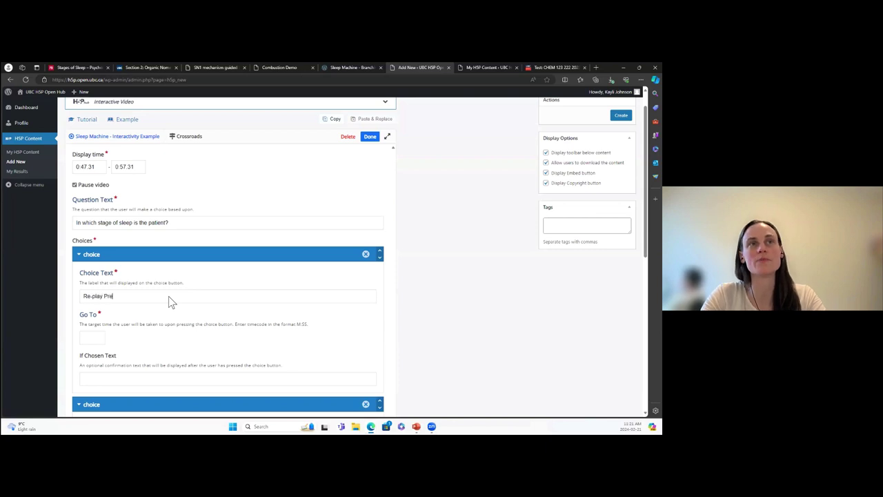
text(ston's call)
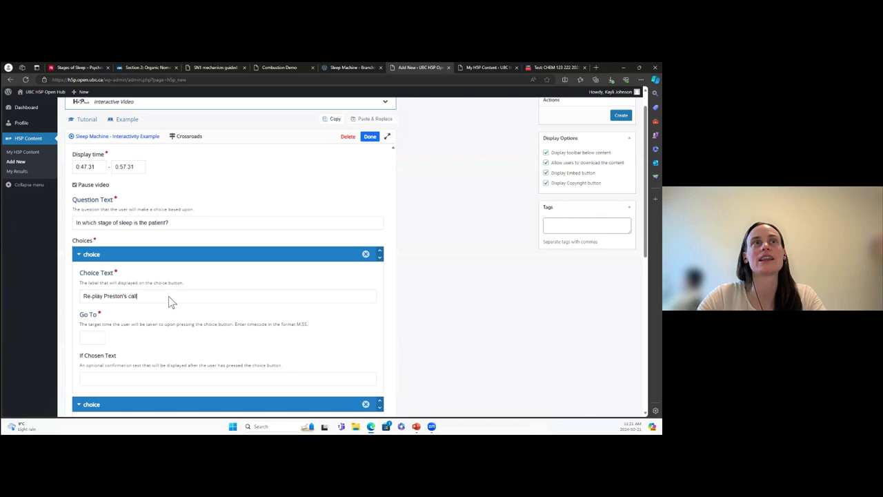
scroll(168, 296, down, 1)
click(94, 286)
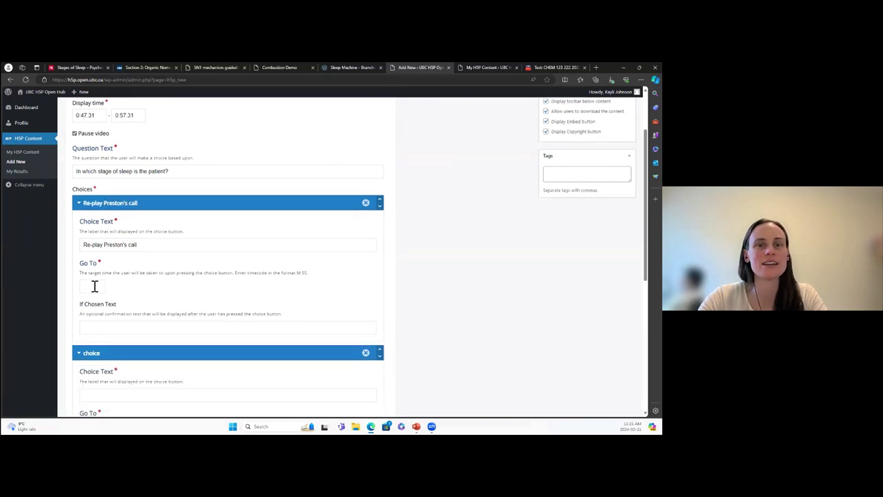
text(0:3)
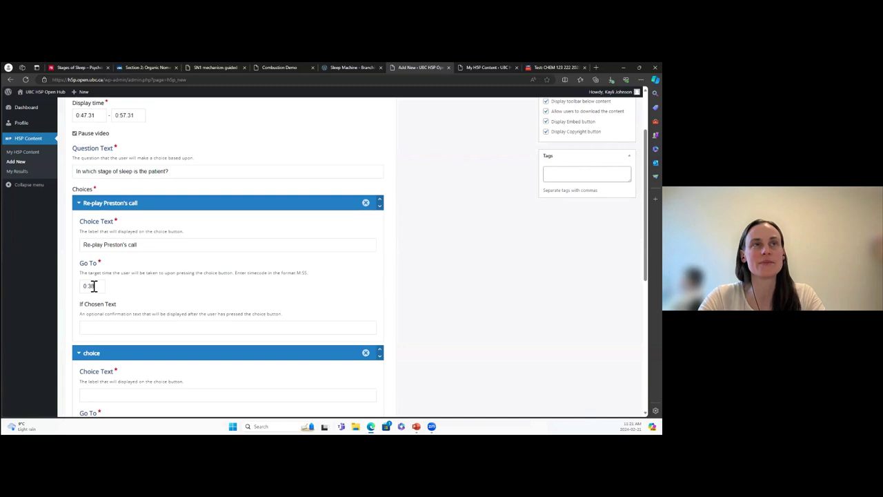
text(8)
- Label the second crossroads choice "Stage 1" and set its go-to time to 0:48
scroll(94, 286, down, 1)
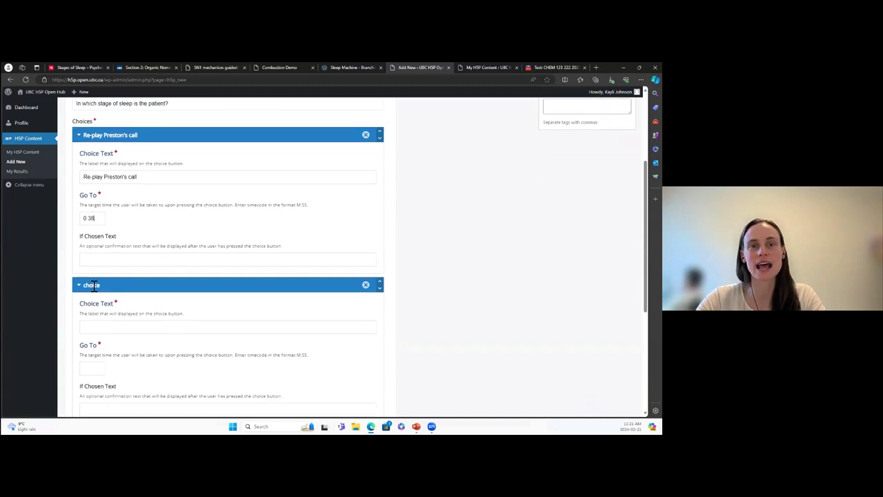
scroll(121, 293, down, 1)
click(110, 317)
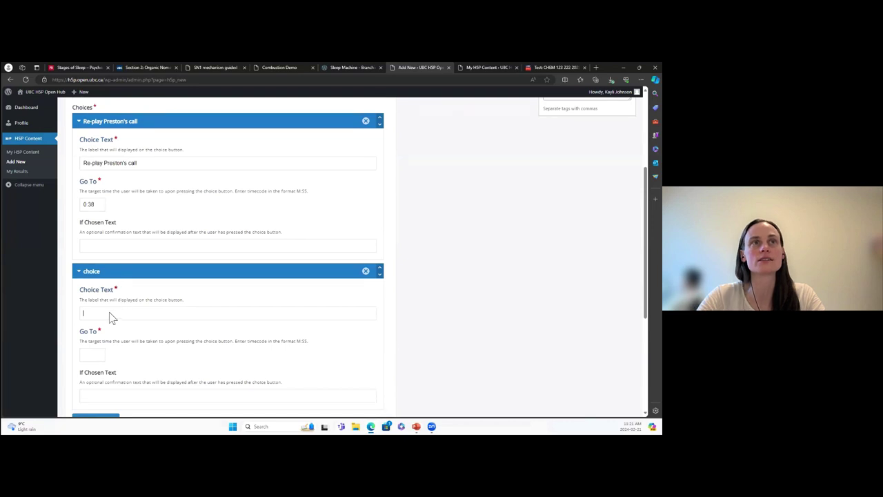
text(Stage 1)
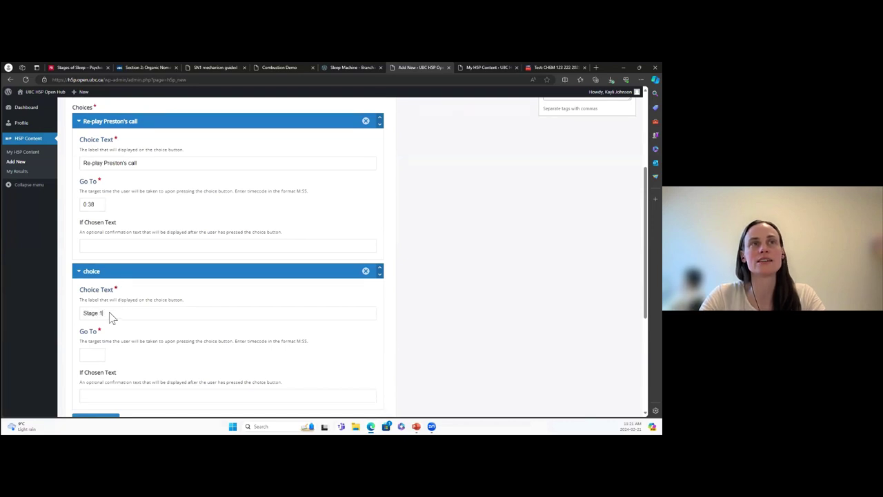
scroll(110, 317, down, 1)
scroll(110, 318, down, 1)
click(91, 325)
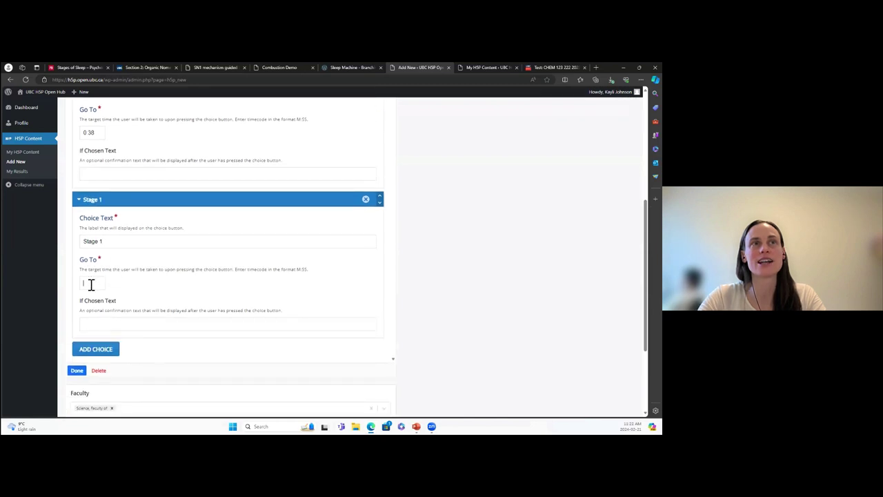
text(0:38)
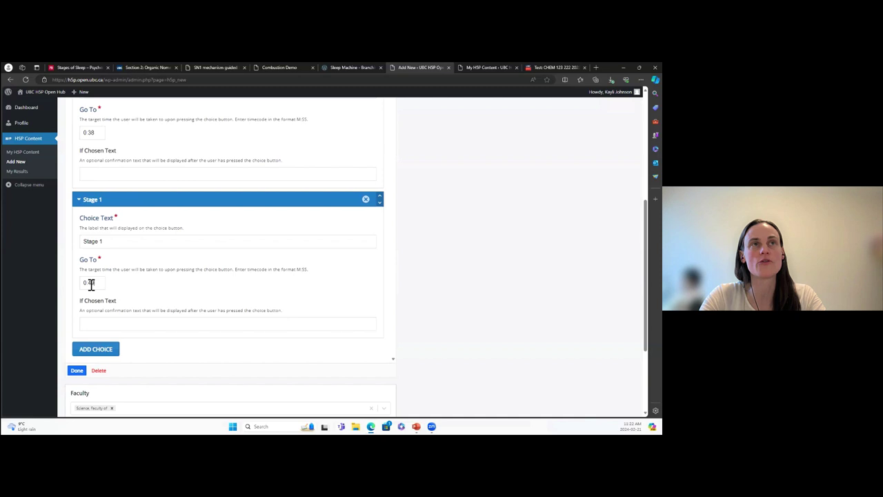
- Add a third crossroads choice labelled "Stage 2" with a go-to time of 2:33
scroll(91, 284, down, 1)
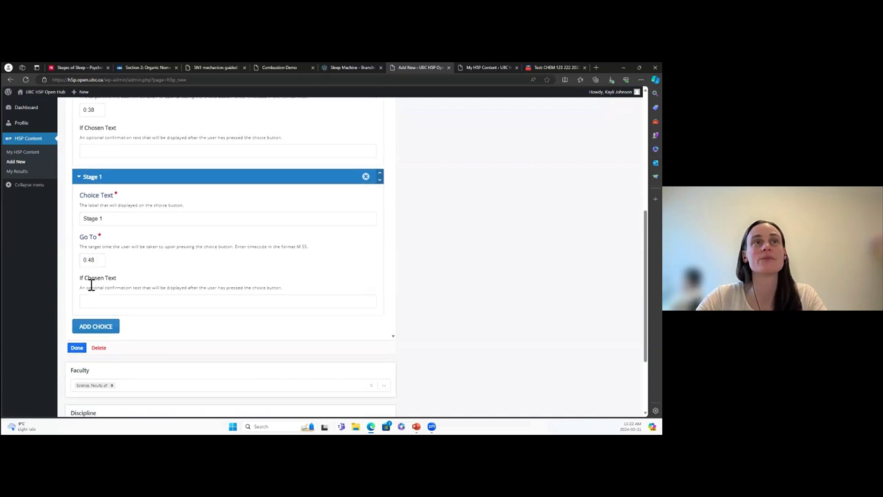
click(97, 325)
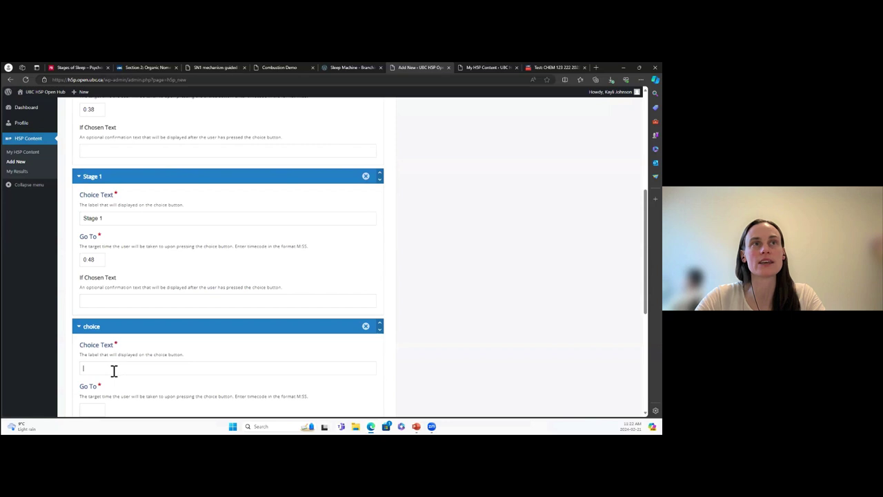
text(Stage 2)
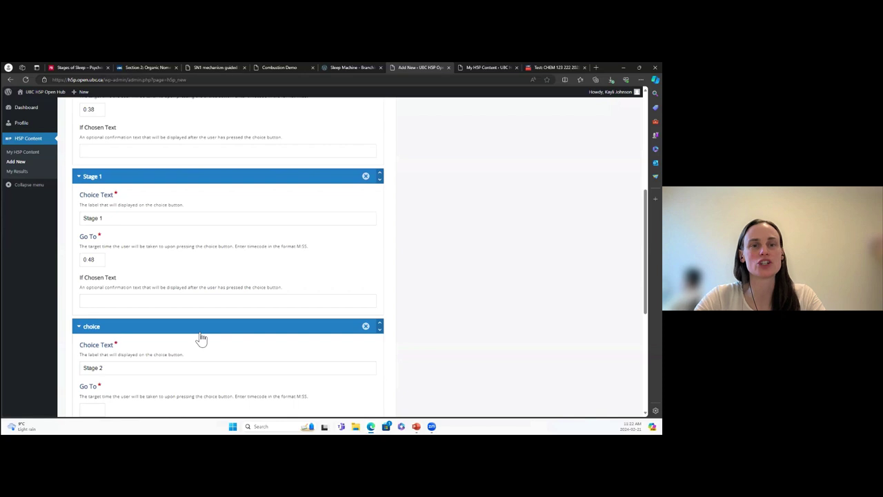
scroll(200, 339, down, 2)
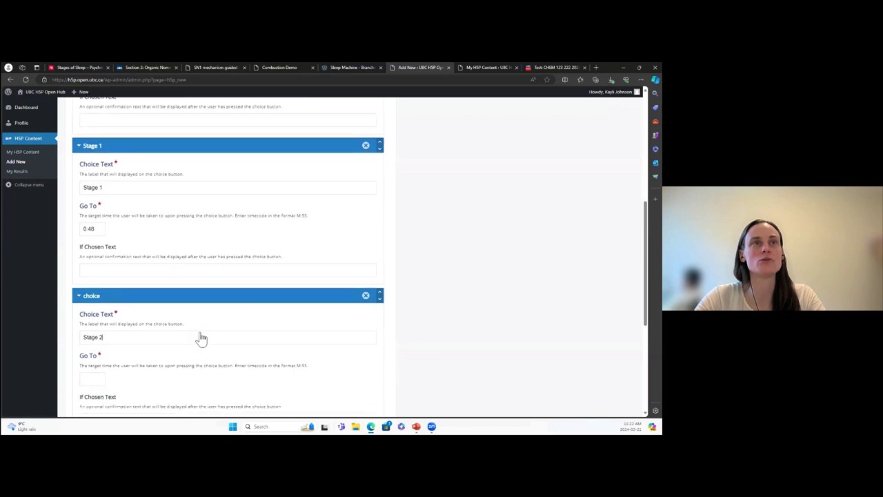
click(92, 355)
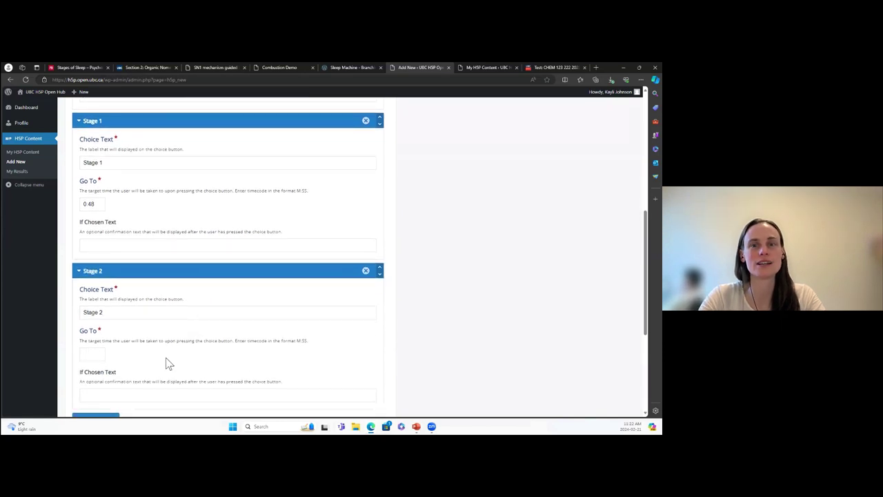
text(2:33)
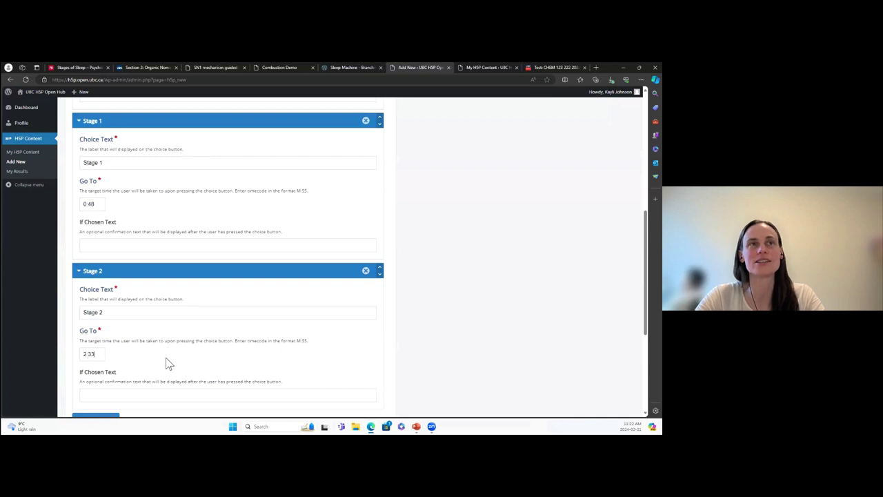
- Add a fourth crossroads choice labelled "Stage 3/4" with a go-to time of 1:30
scroll(168, 363, down, 1)
scroll(167, 362, down, 2)
click(110, 364)
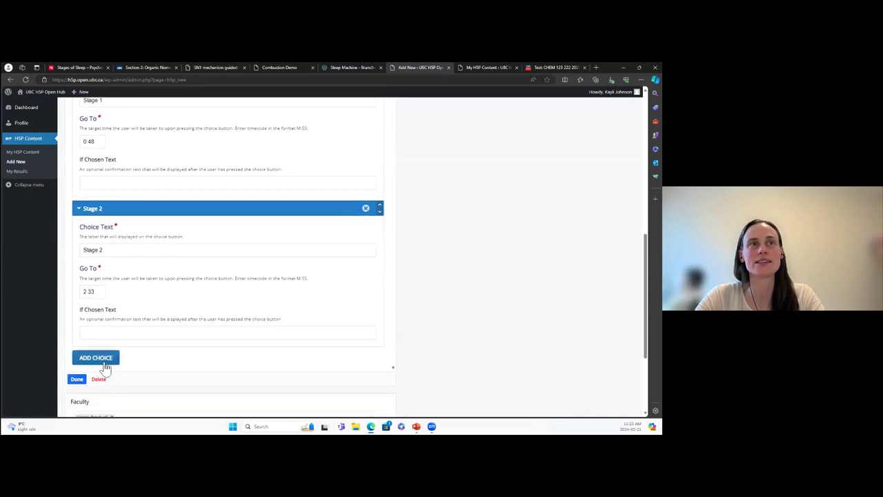
scroll(128, 391, down, 1)
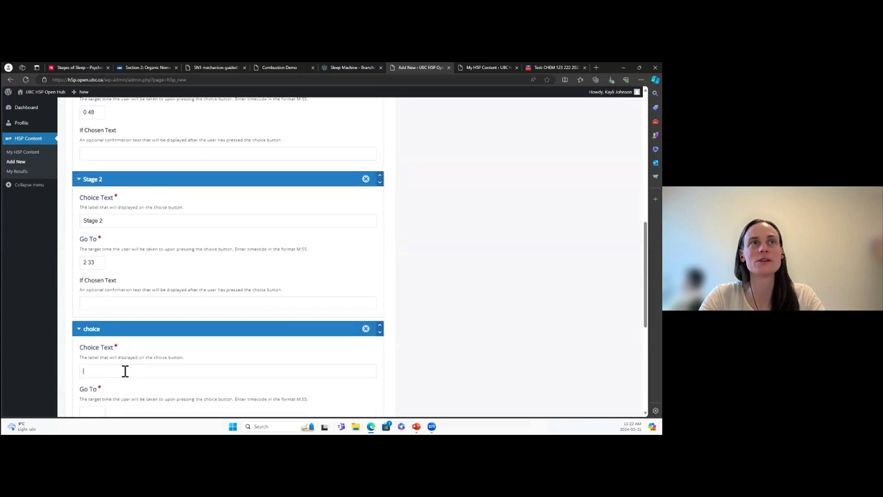
click(125, 371)
text(Stage 3)
key(BackSpace)
text(/4)
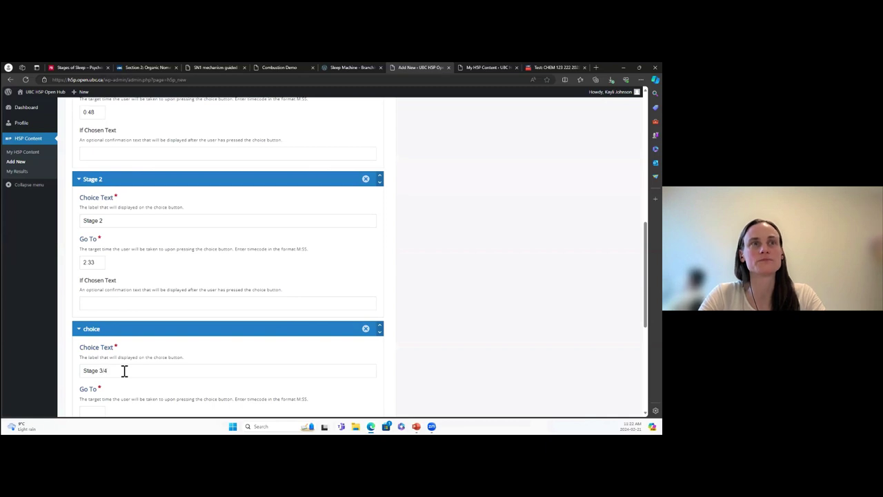
scroll(124, 371, down, 1)
click(90, 370)
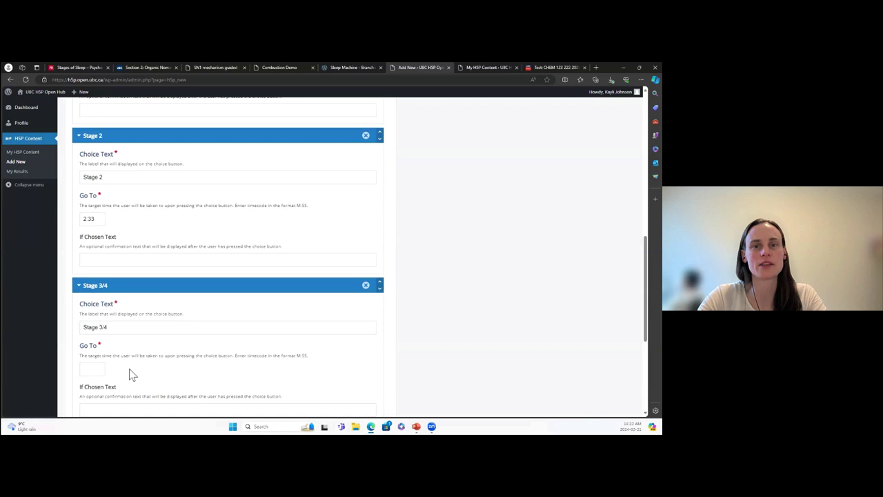
text(1:30)
key(BackSpace)
key(BackSpace)
text(30)
- Add a fifth crossroads choice labelled "REM sleep" with a go-to time of 2:02
scroll(162, 366, down, 3)
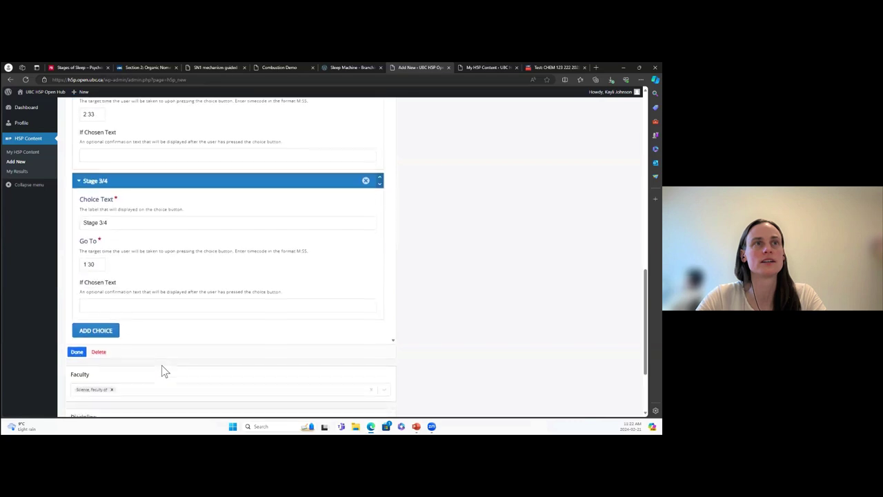
click(103, 329)
click(110, 371)
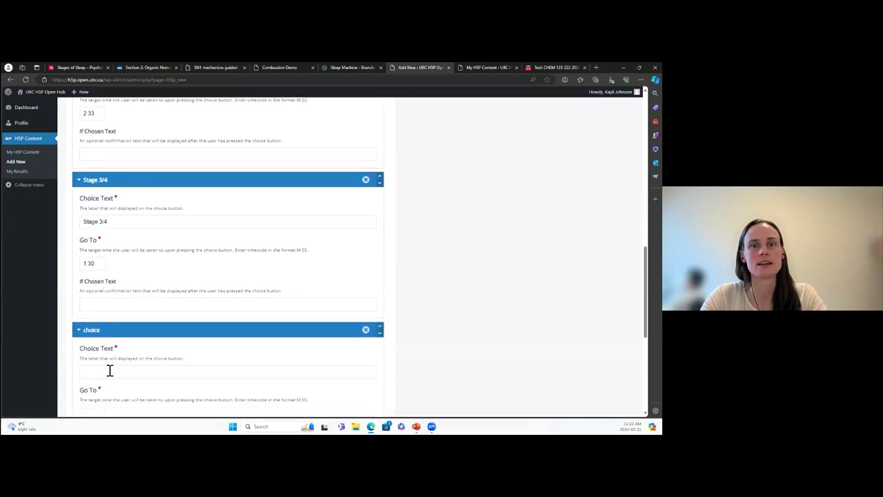
text(REM sleep)
scroll(109, 371, down, 1)
click(87, 339)
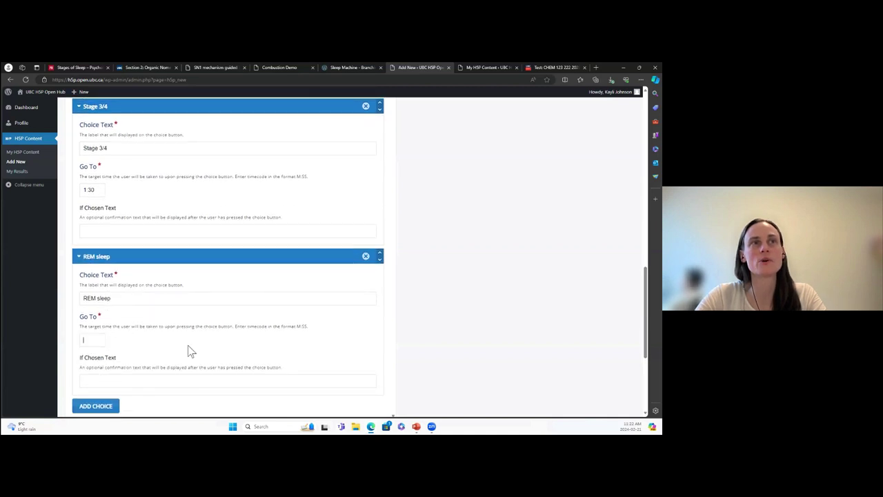
text(2:02)
- Add a sixth crossroads choice labelled "The patient is awake" with a go-to time of 2:02
scroll(123, 361, down, 1)
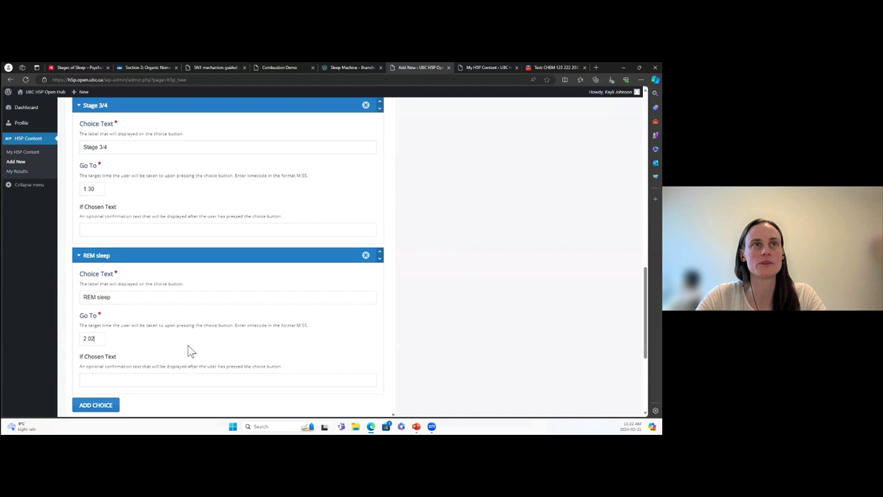
click(97, 361)
scroll(109, 360, down, 1)
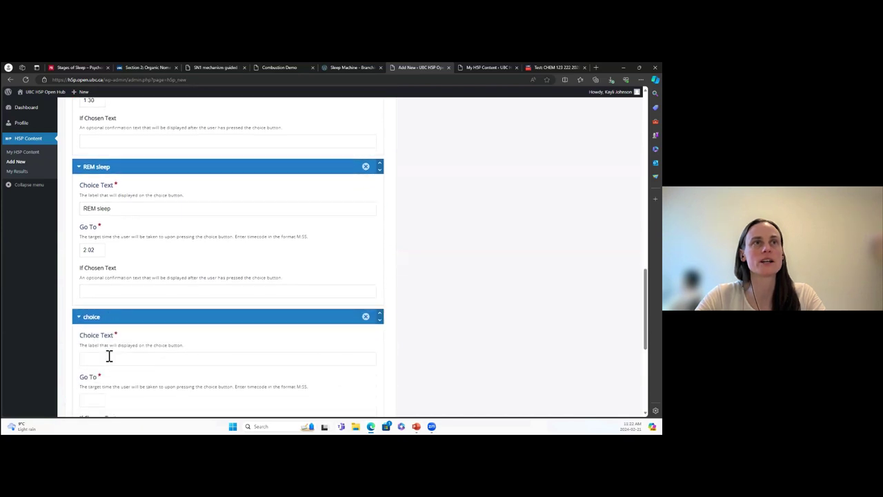
click(109, 356)
text(A)
text(The patient is)
text( awake)
scroll(109, 355, down, 2)
click(85, 336)
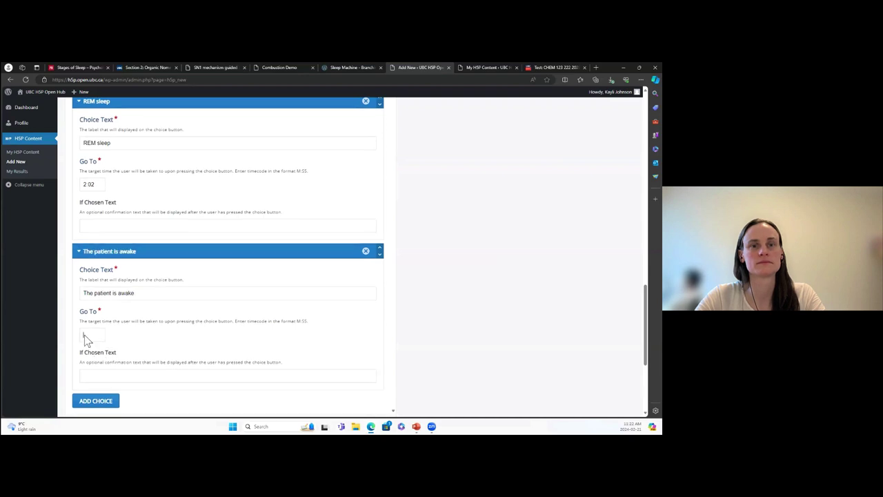
text(2:02)
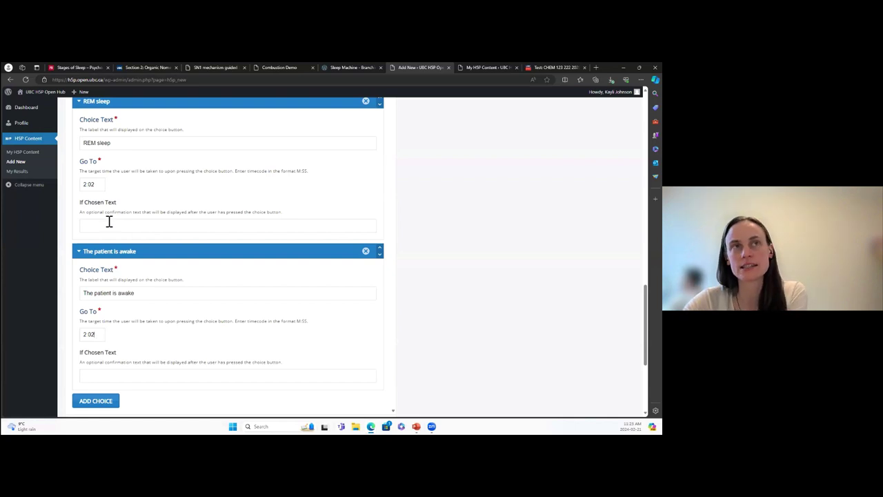
- Give the Stage 2 choice the if-chosen text "Yes! Take a moment to explain to yourself why this is stage 2 sleep."
scroll(109, 221, up, 3)
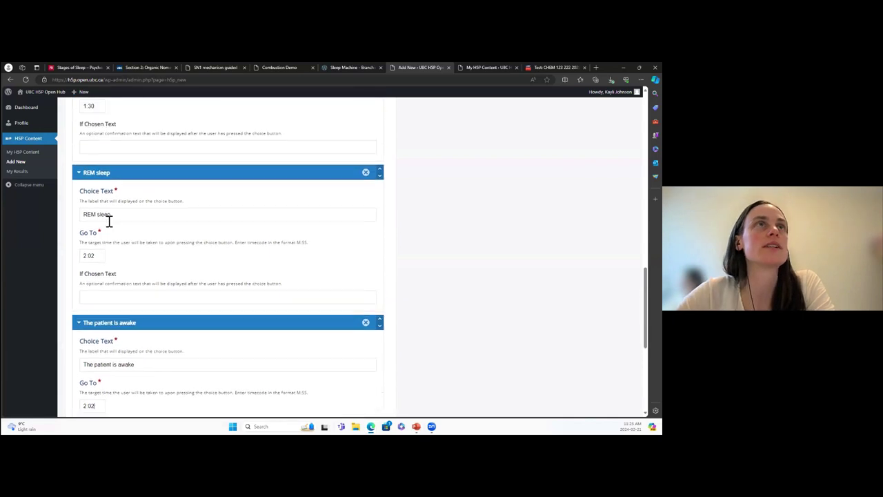
scroll(109, 221, up, 3)
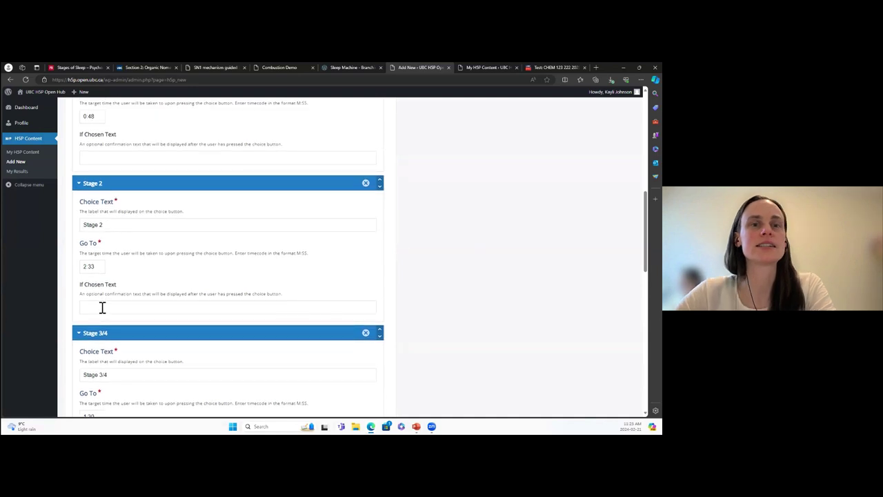
text(Yes!)
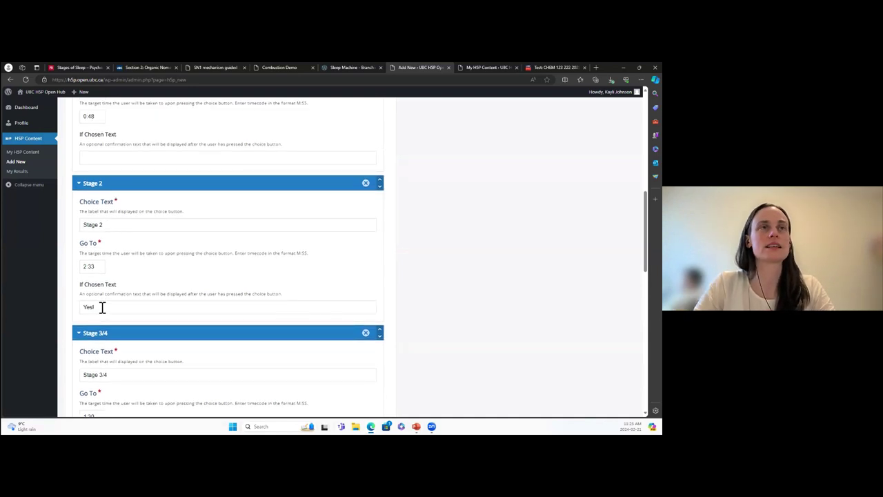
text( Take a moment t)
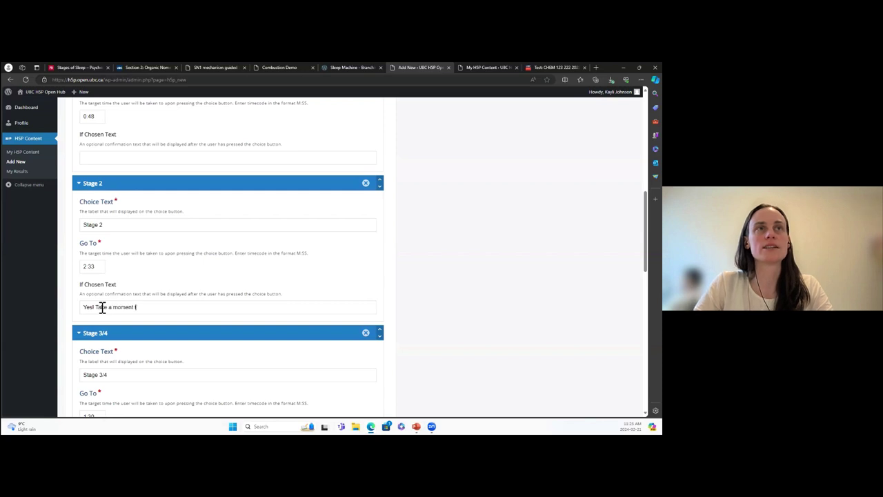
text(o explain to yoursel)
key(BackSpace)
key(BackSpace)
key(BackSpace)
key(BackSpace)
text(urrself why this is stage 2 sleep.)
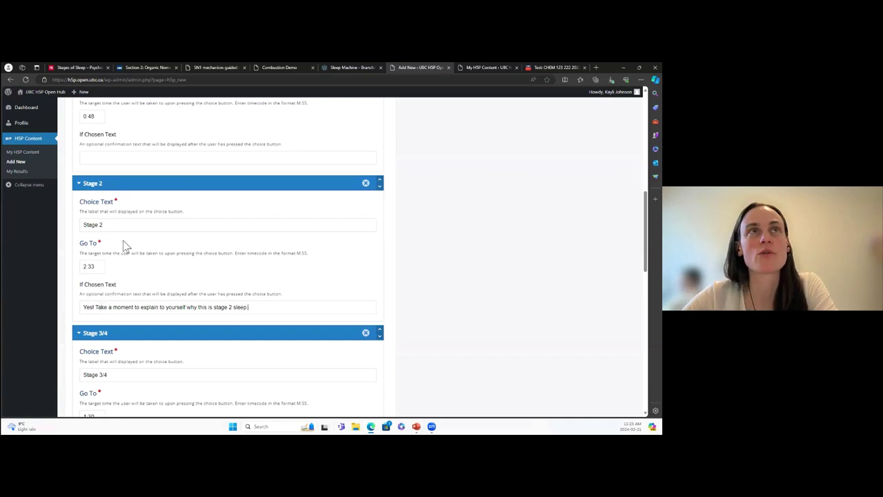
- Set the crossroads' display time to run from 0:47.3 to 0:47.8
scroll(326, 300, down, 1)
scroll(326, 300, up, 4)
scroll(323, 299, up, 3)
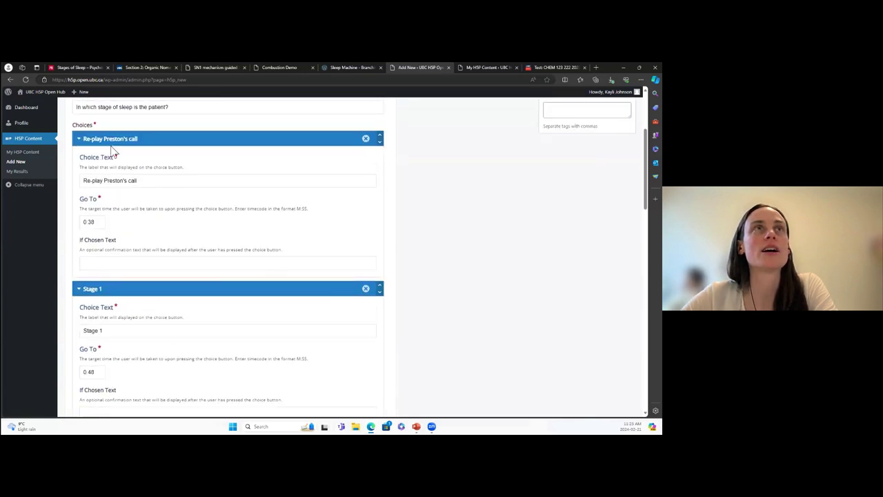
scroll(207, 207, up, 1)
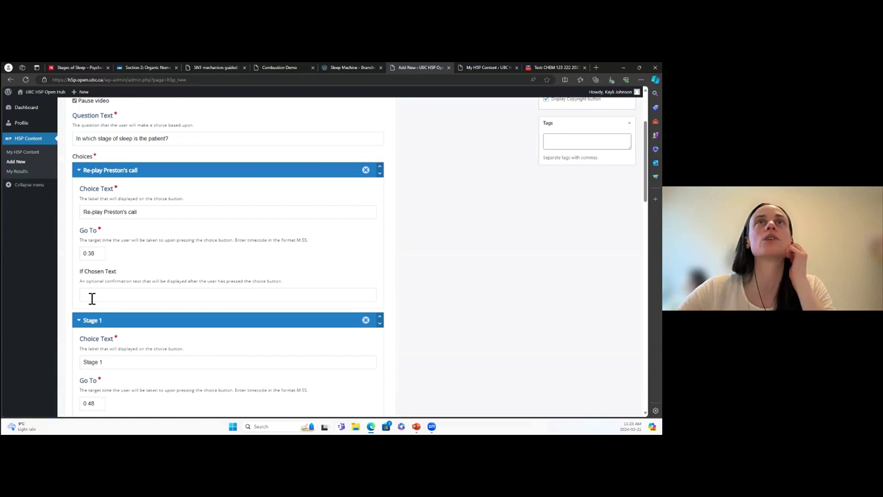
scroll(265, 202, up, 3)
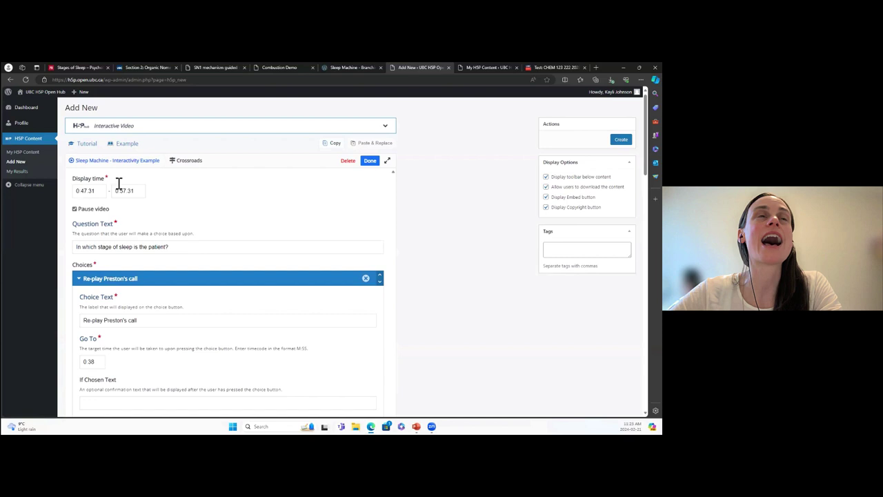
scroll(202, 194, down, 3)
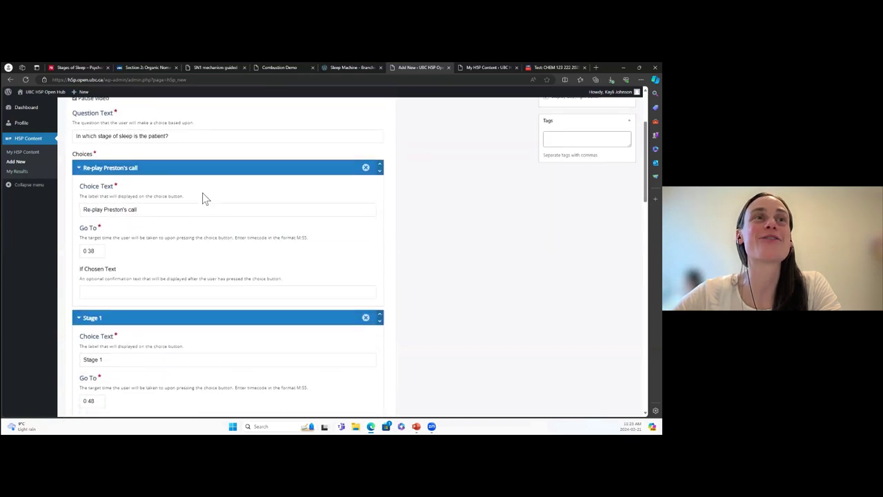
scroll(202, 192, down, 1)
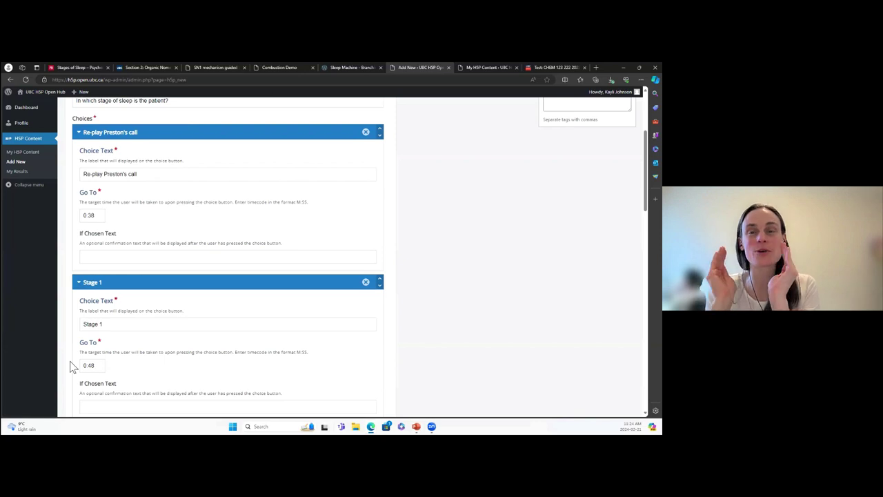
scroll(168, 250, up, 3)
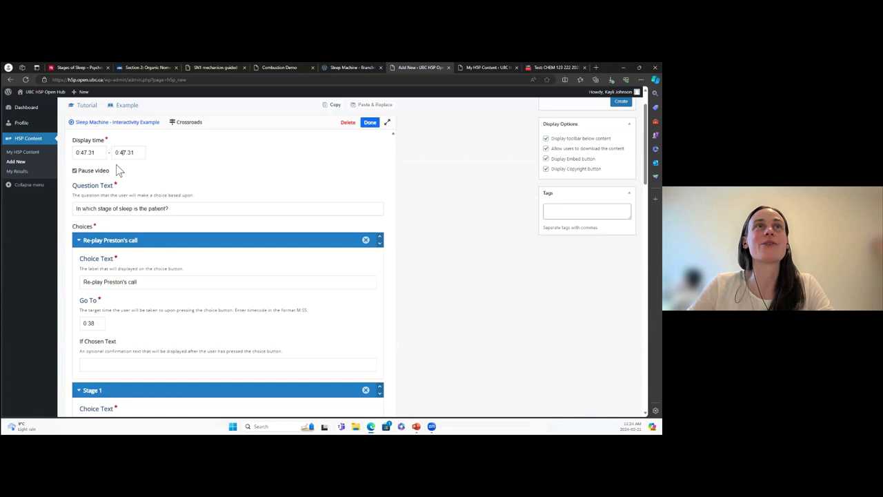
key(shift+Left)
key(shift+Left)
text(8)
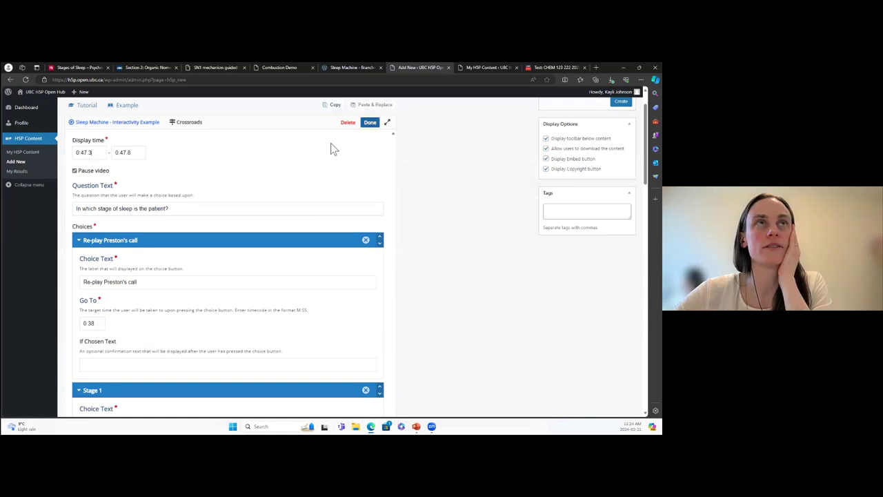
scroll(292, 258, down, 3)
scroll(292, 258, up, 4)
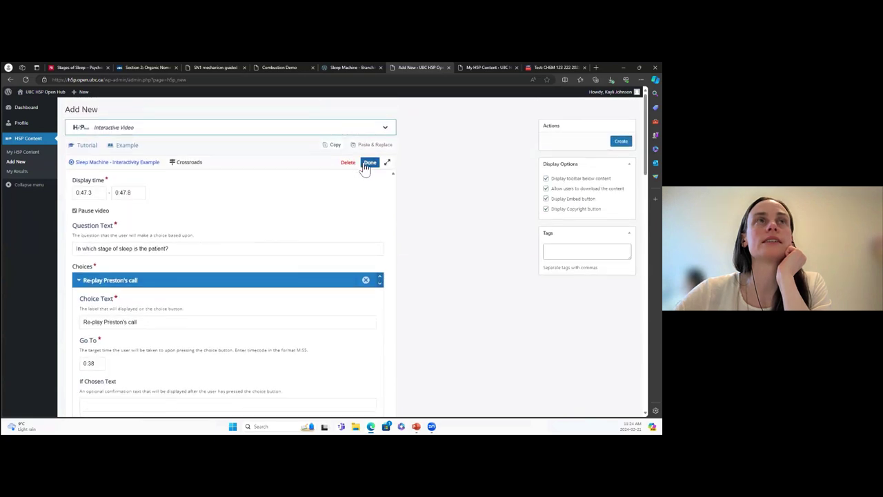
- Close the crossroads settings, then move and enlarge the question box beside the EEG trace so all six choices fit
click(370, 163)
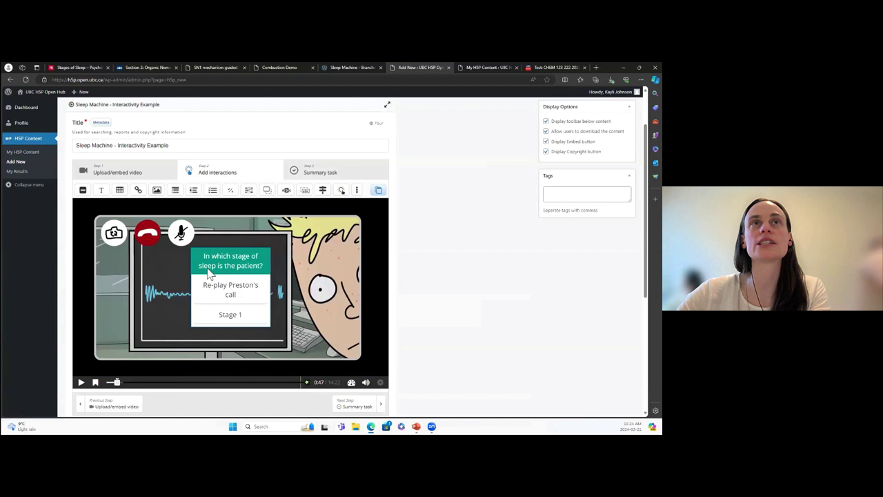
click(271, 268)
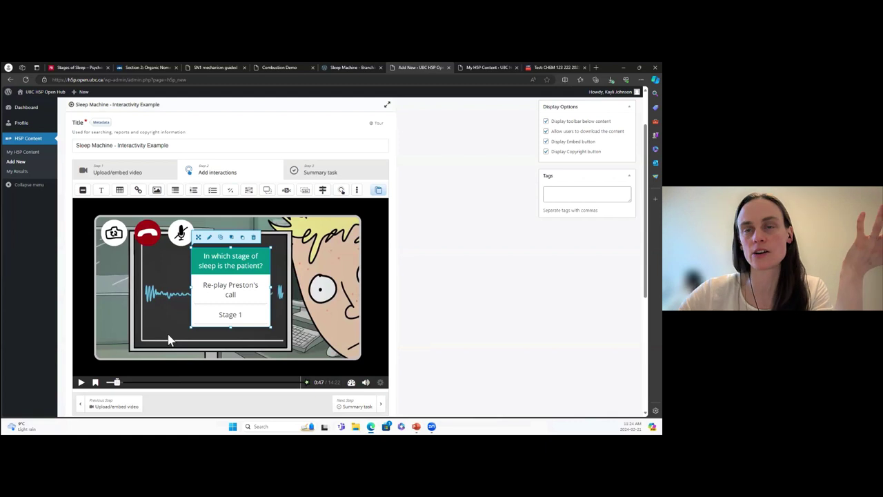
drag(234, 261, 322, 206)
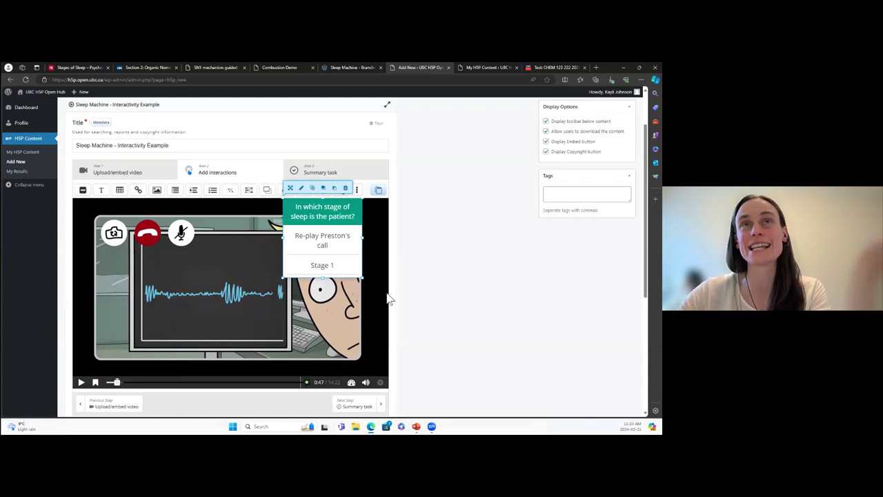
drag(361, 279, 400, 412)
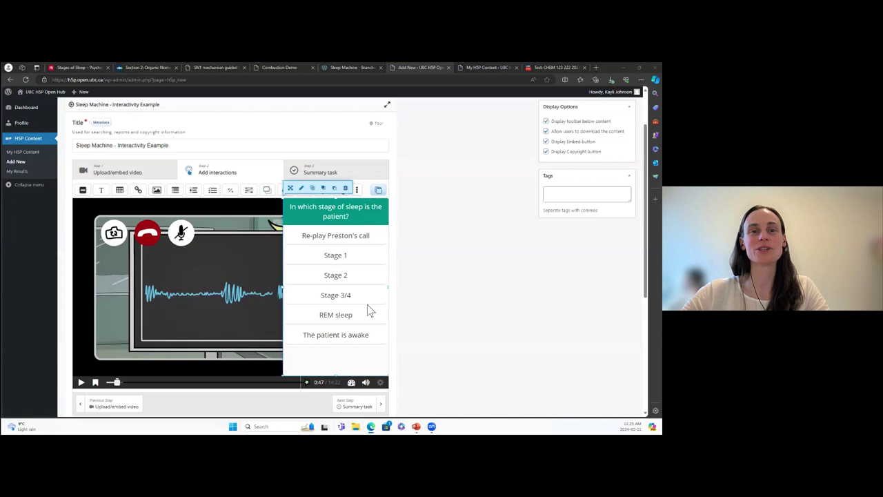
- Check the crossroads timeline slide, then copy the crossroads question and paste it into the video at about 1:29
key(alt+Tab)
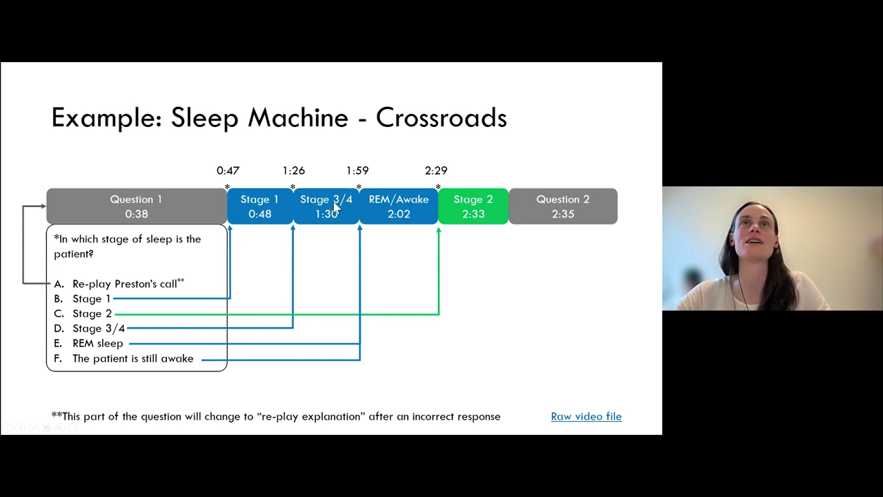
key(alt+Tab)
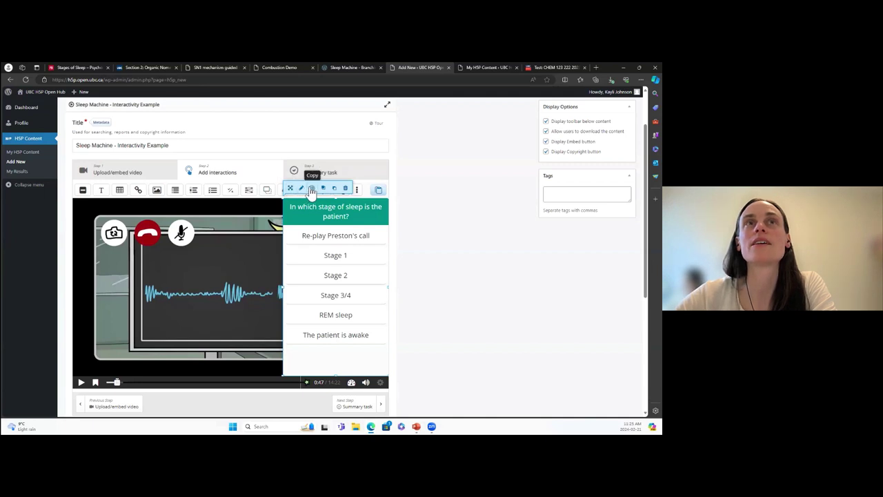
click(122, 383)
drag(122, 383, 126, 385)
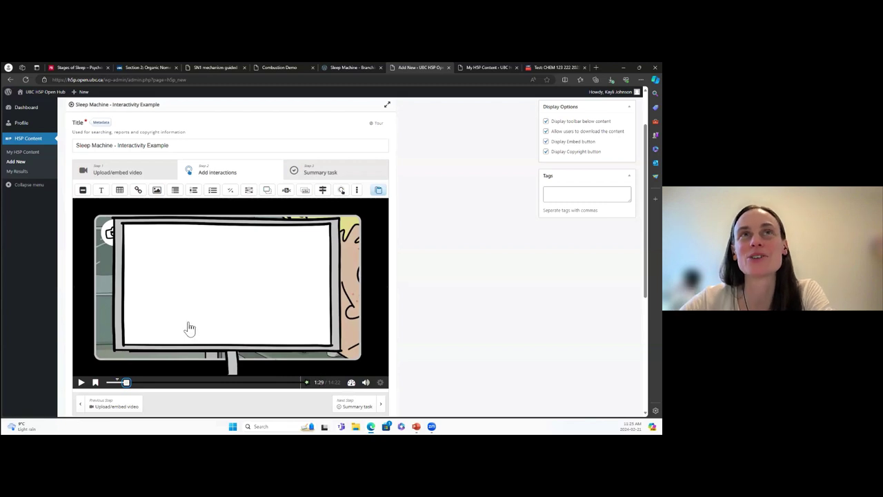
click(379, 192)
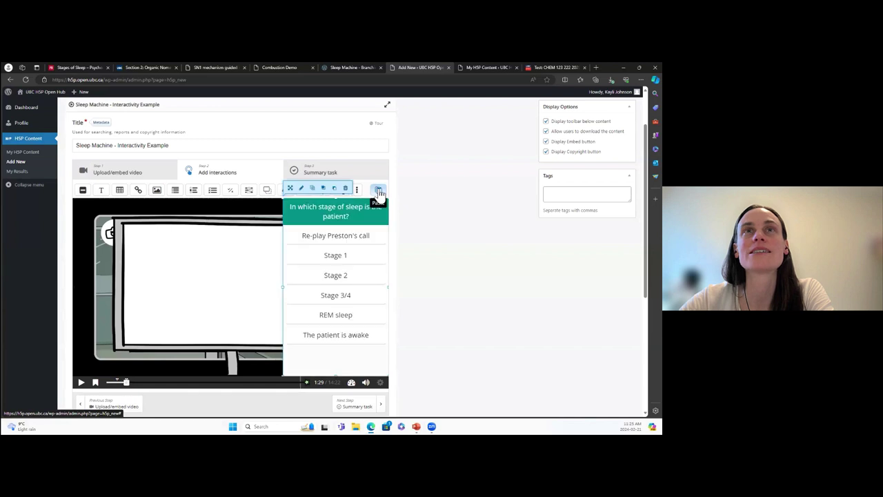
- Set the pasted crossroads' display time to start at 1:26.08, adjust its end time to match, and close its settings
double_click(366, 226)
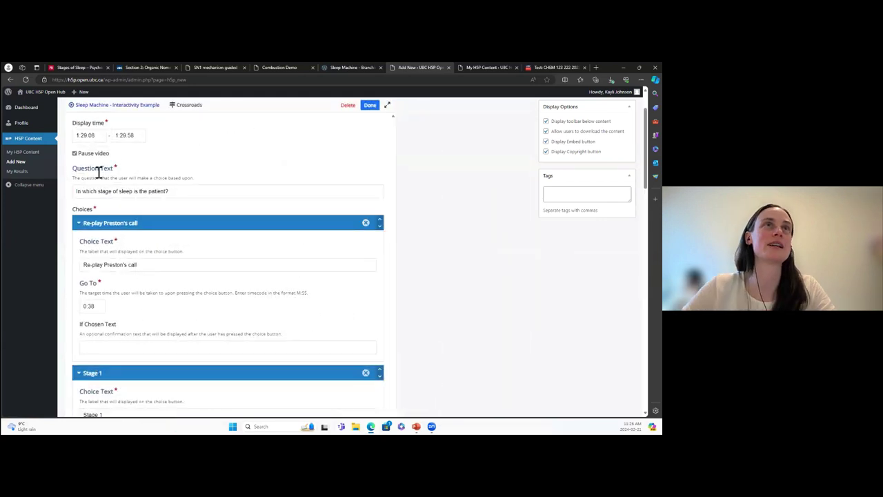
key(Delete)
text(6)
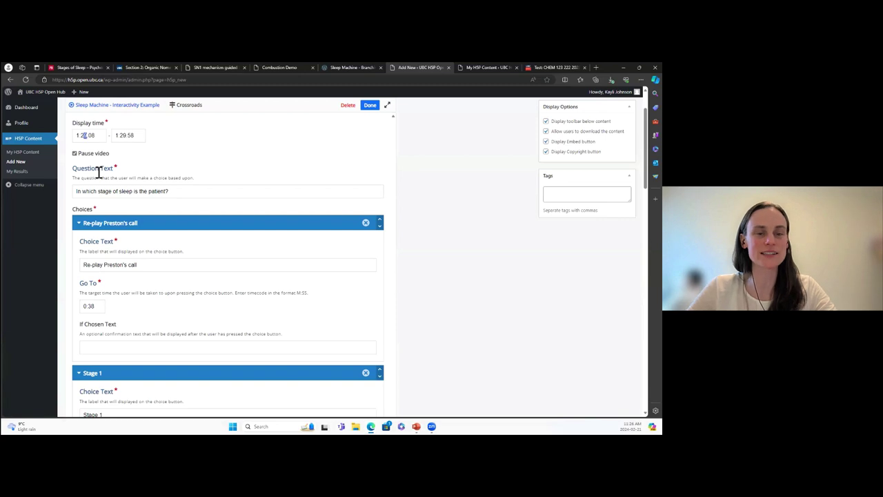
click(123, 135)
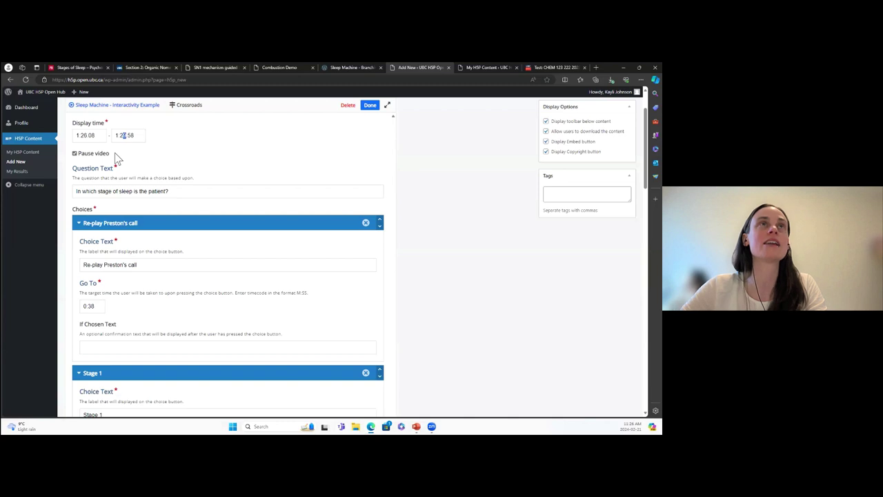
click(370, 106)
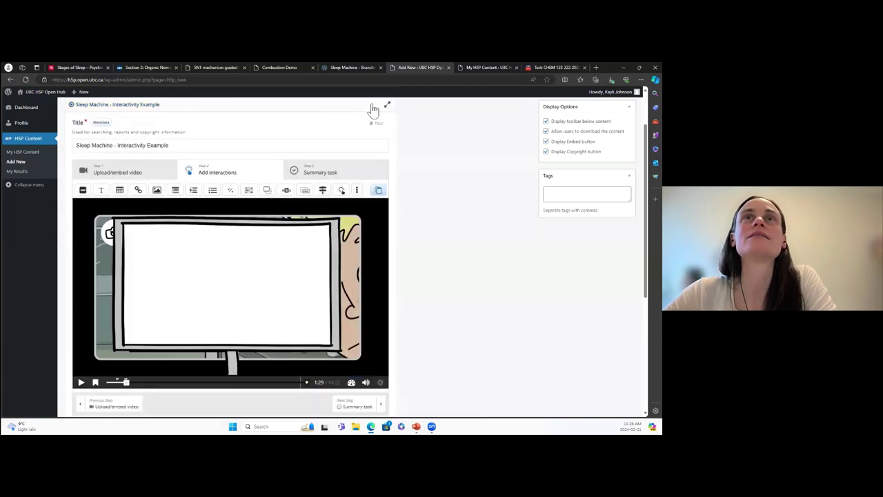
- Paste another copy of the crossroads question into the Stage 3/4 explanation at about 1:50
click(125, 383)
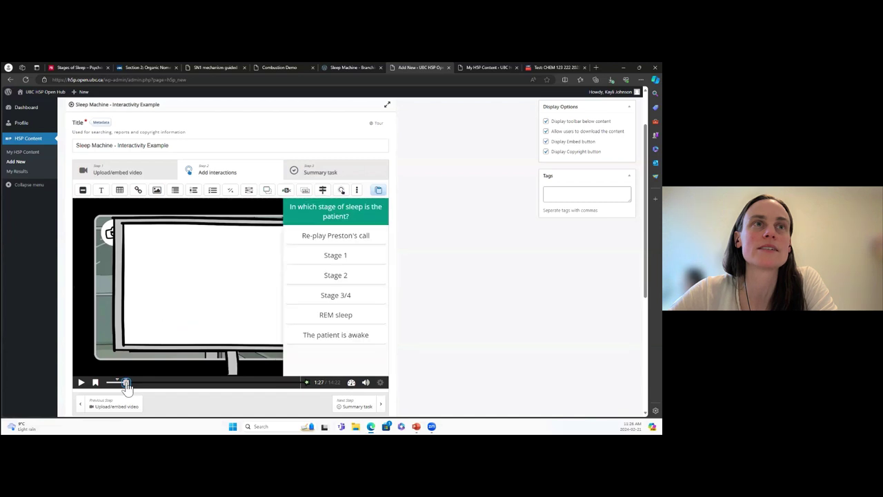
drag(127, 383, 131, 383)
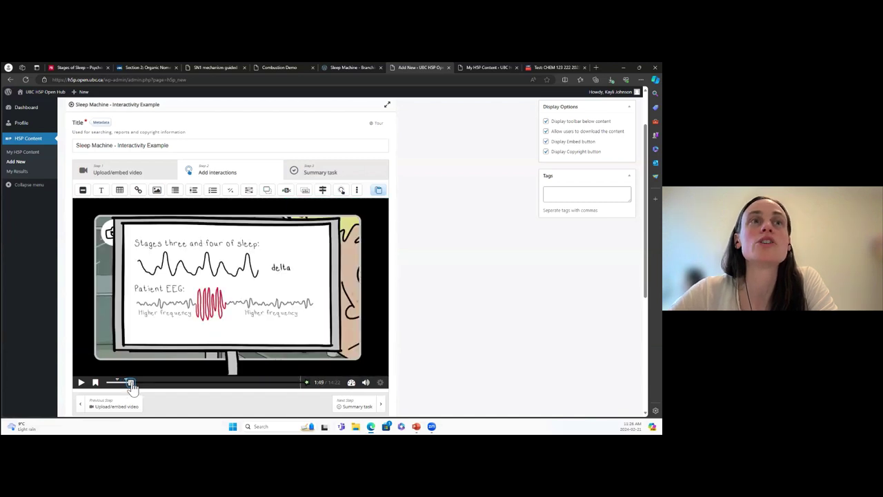
click(379, 191)
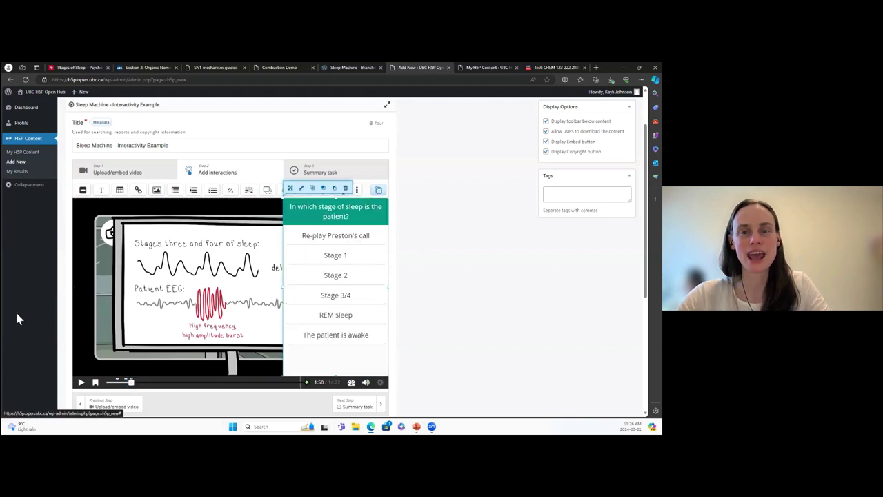
- Set the newly pasted crossroads' display time to run from 1:59.629 to 1:59.9 and close its settings
double_click(354, 221)
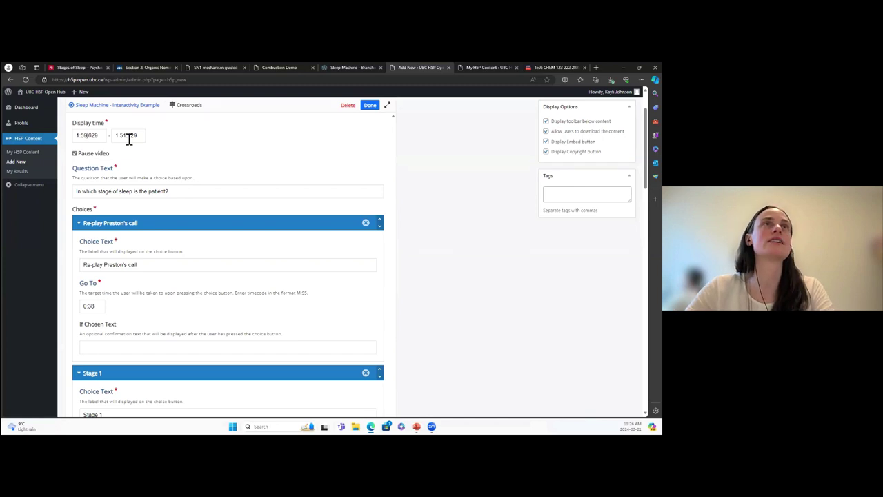
click(129, 138)
key(BackSpace)
key(BackSpace)
key(BackSpace)
key(BackSpace)
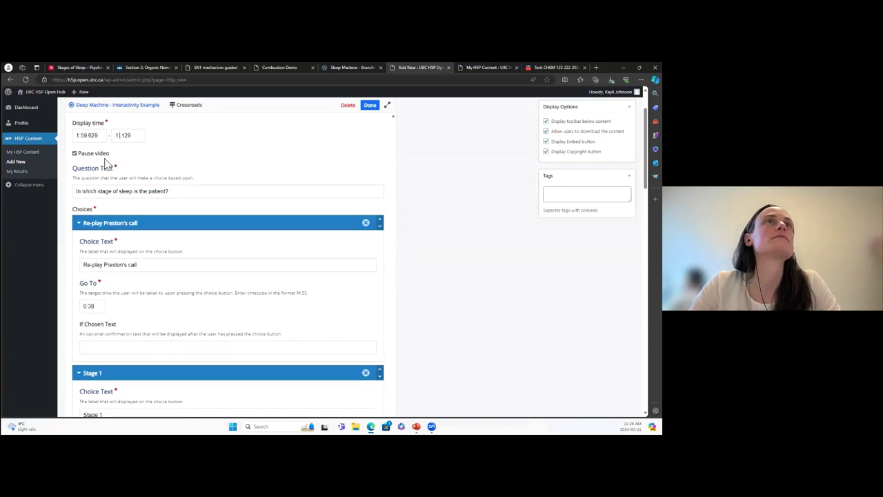
text(:59)
key(shift+End)
text(.9)
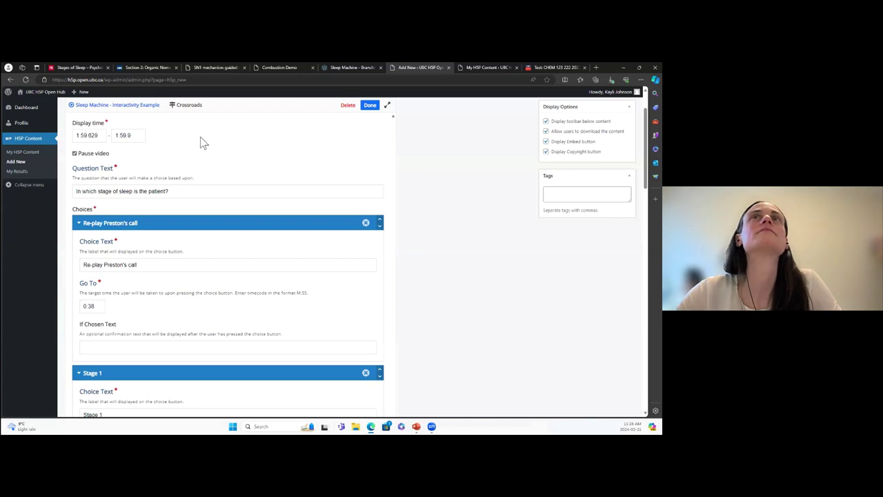
click(369, 105)
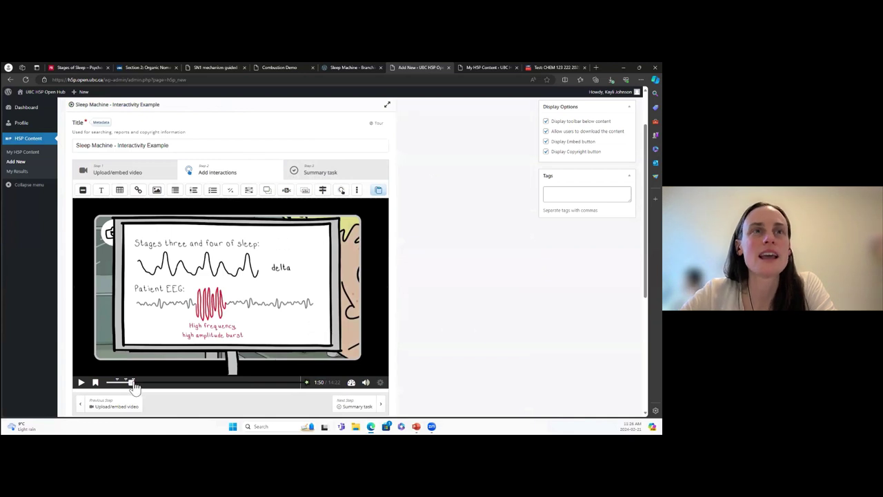
- Paste a copy of the crossroads question at 2:30, after the REM/awake explanation, and check the crossroads timeline slide
drag(134, 384, 141, 384)
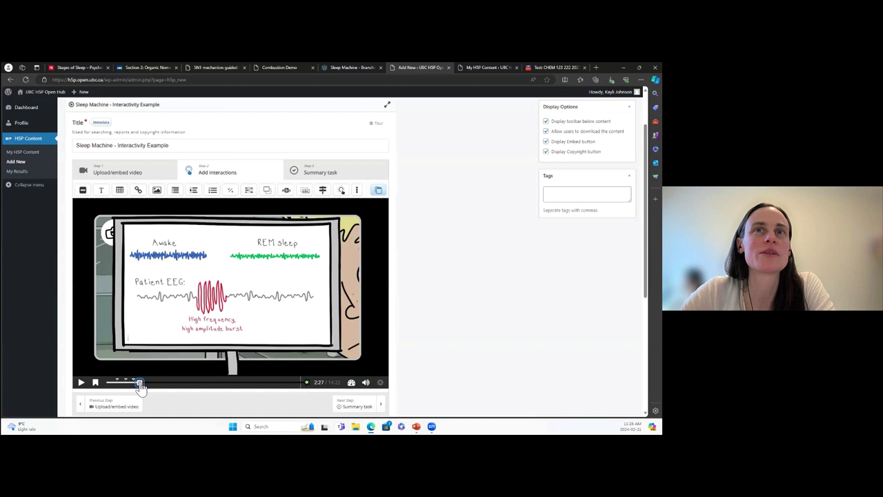
click(82, 382)
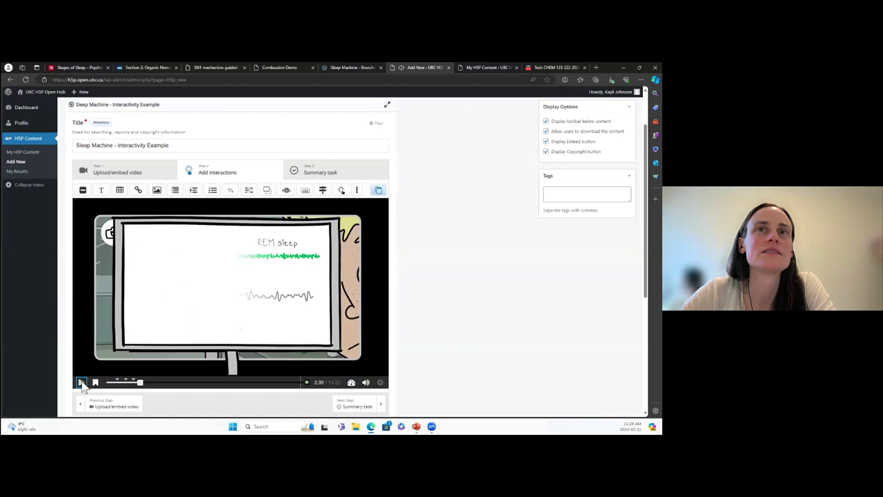
click(81, 382)
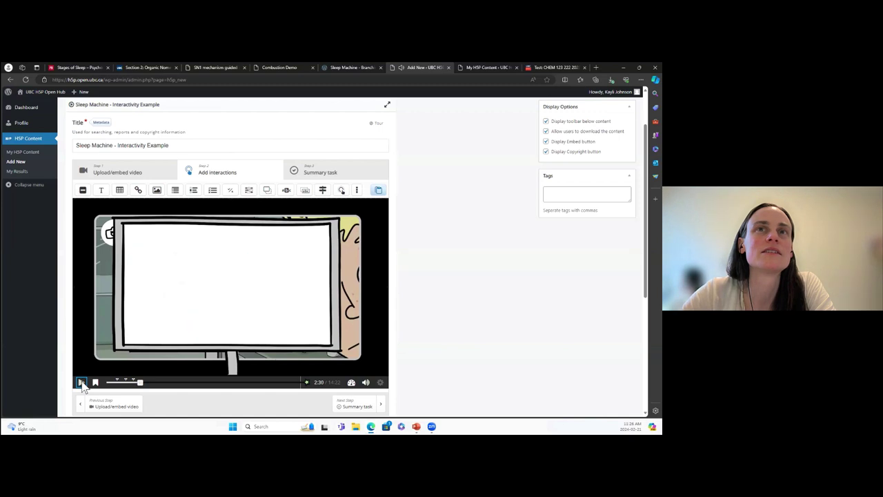
click(378, 191)
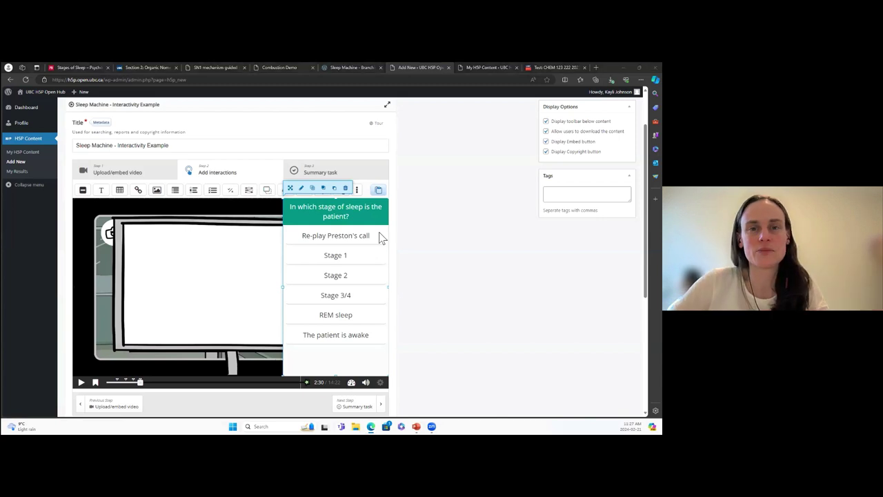
key(alt+Tab)
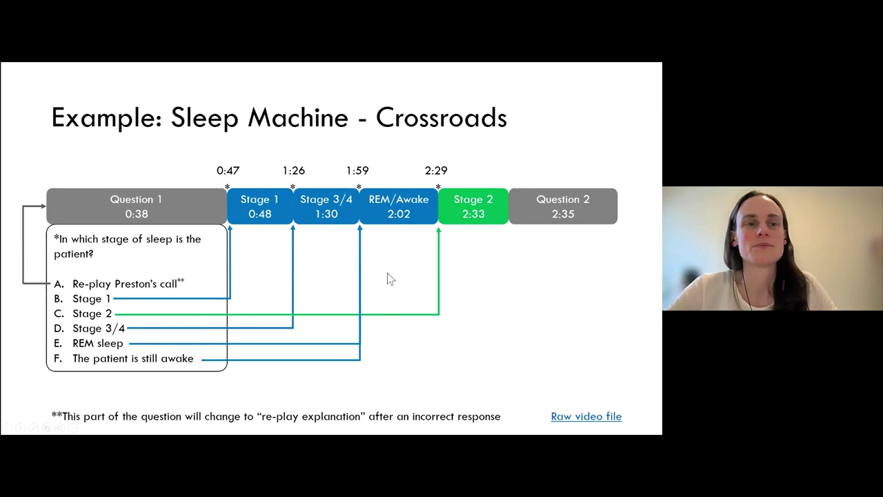
key(alt+Tab)
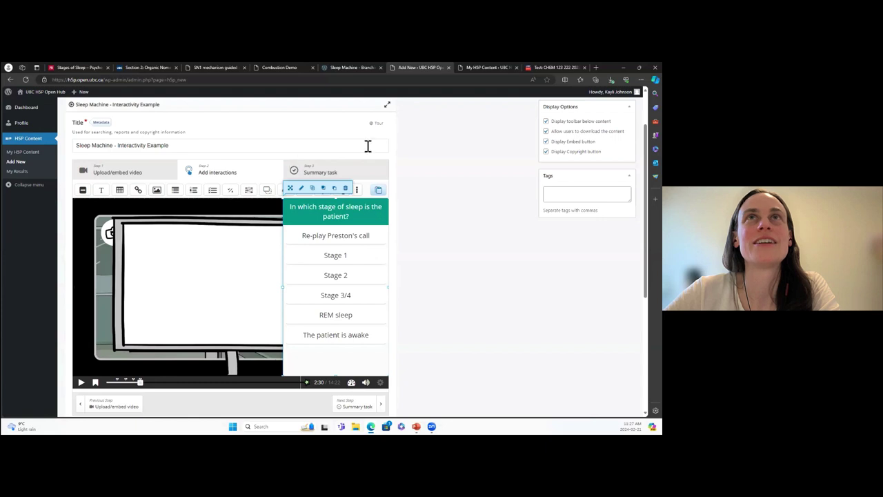
- Tag the content with "h5p symposium"
scroll(461, 209, down, 2)
scroll(459, 203, up, 3)
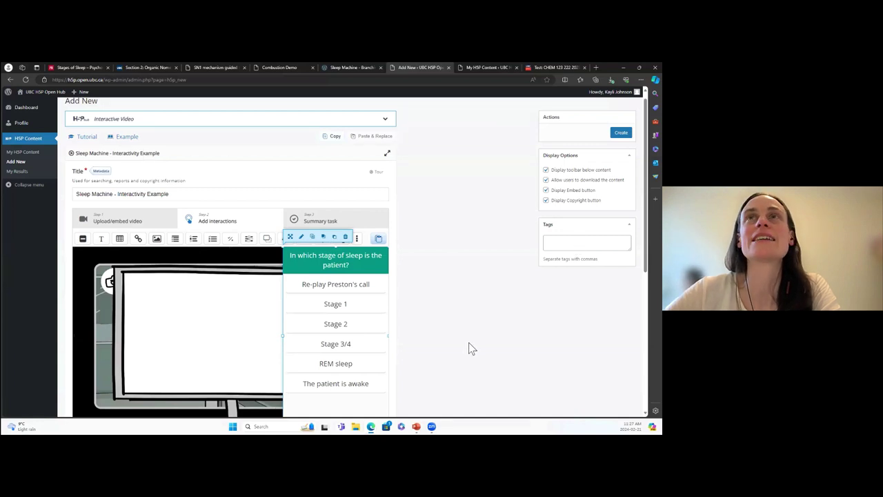
scroll(469, 349, down, 5)
scroll(469, 349, up, 5)
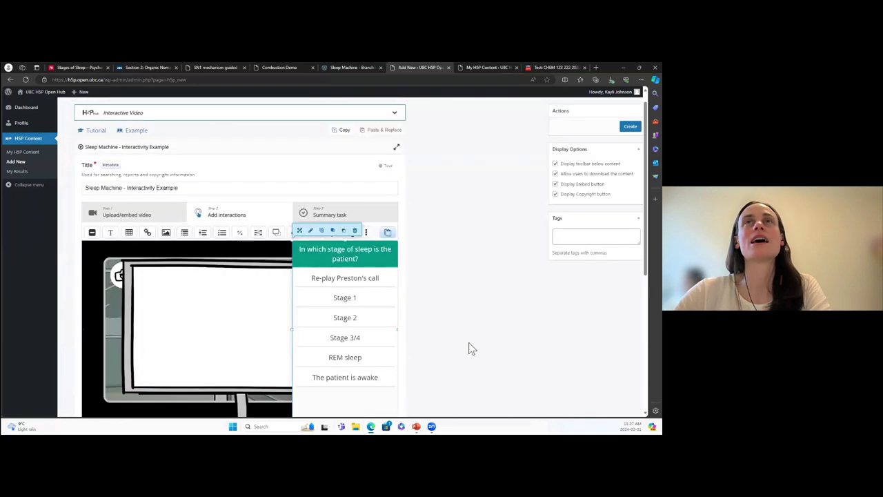
click(587, 251)
text(h5p sympos)
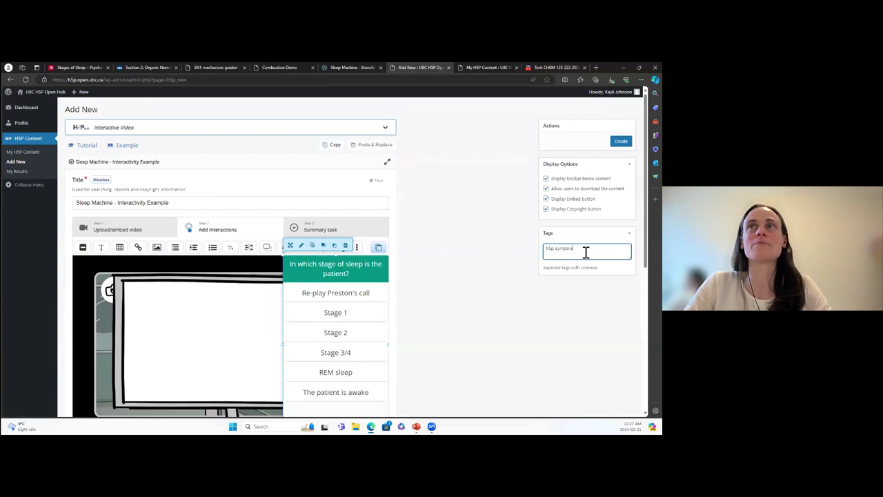
text(ium)
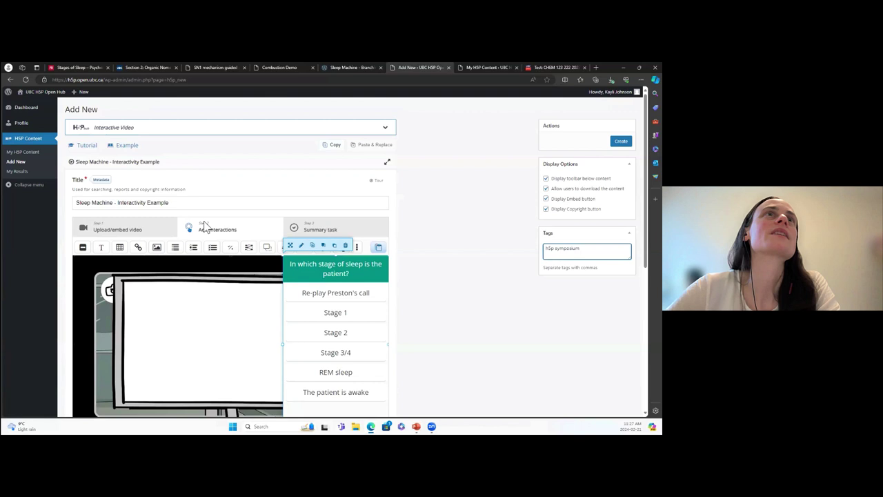
- Save the prefilled author in the content's sharing and licensing metadata and save the metadata
click(102, 180)
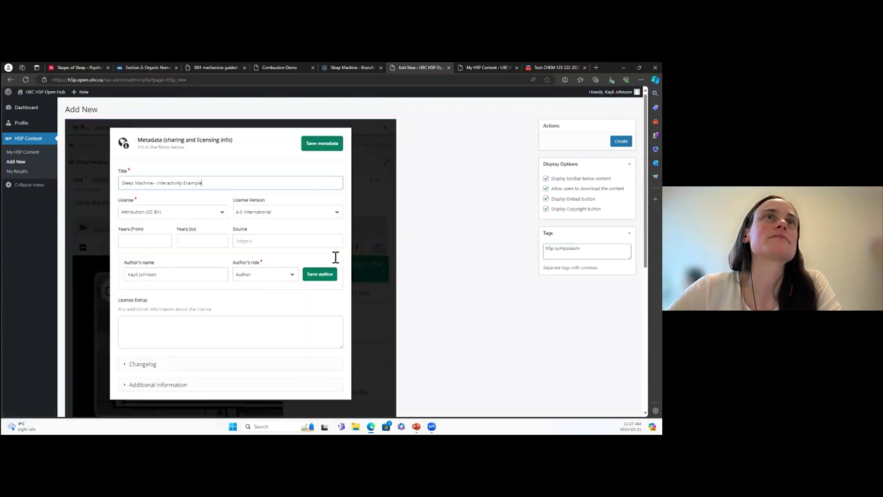
click(320, 274)
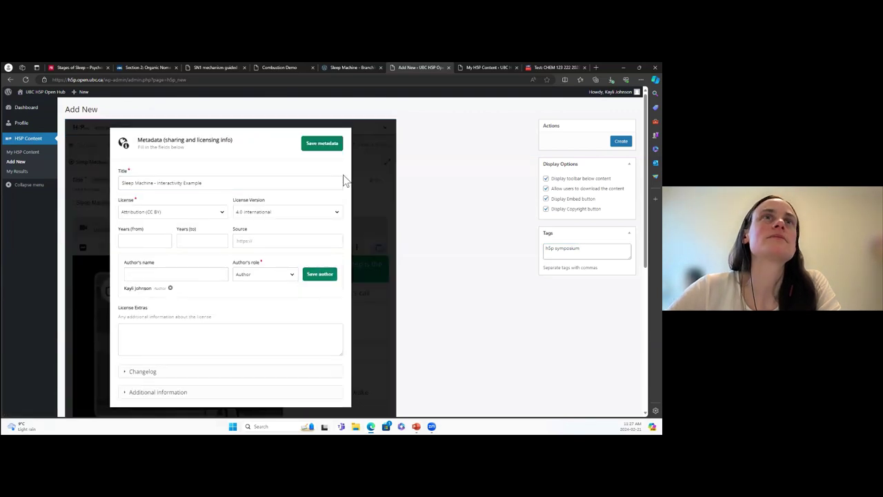
click(320, 143)
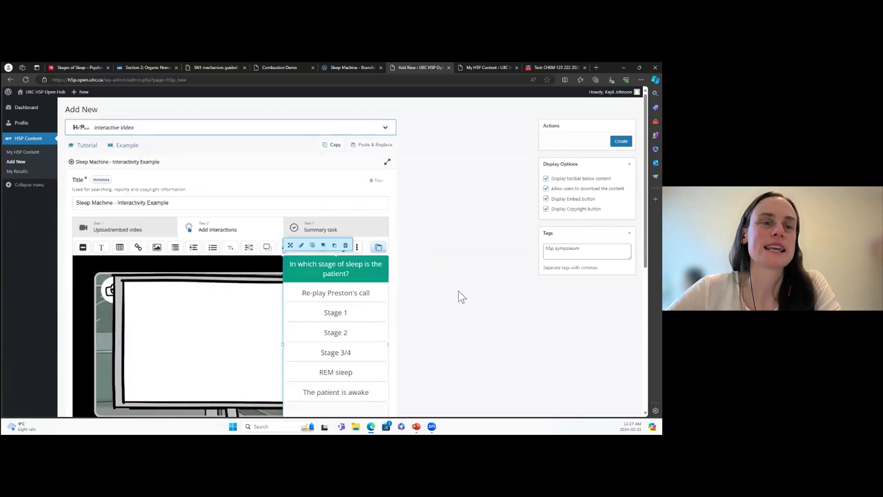
- Create the interactive video and test the Stage 1 choice in its first crossroads question at 0:47
click(622, 141)
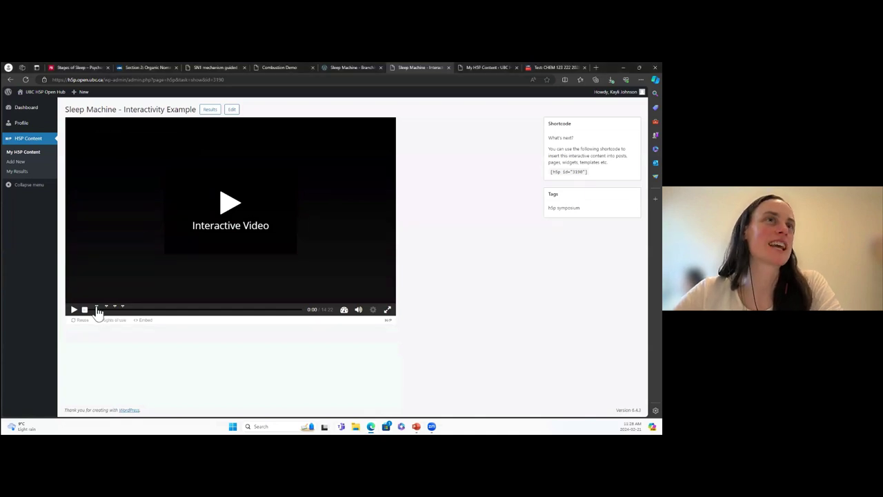
click(97, 309)
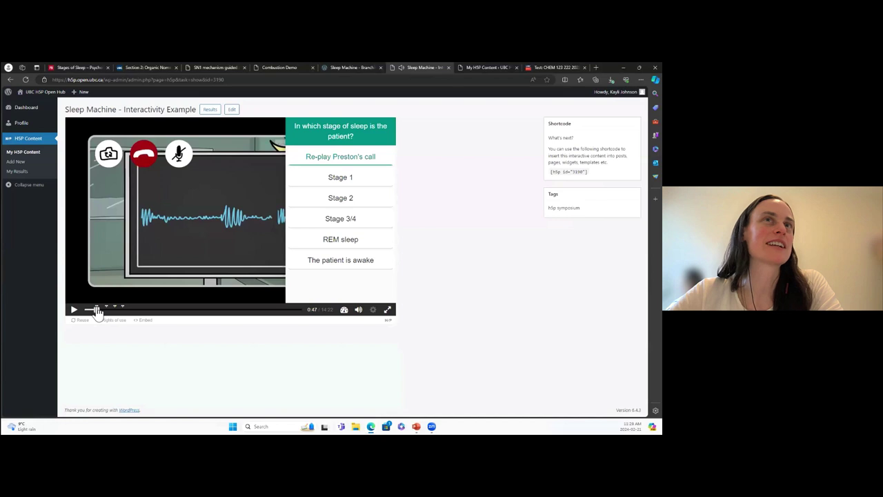
click(336, 180)
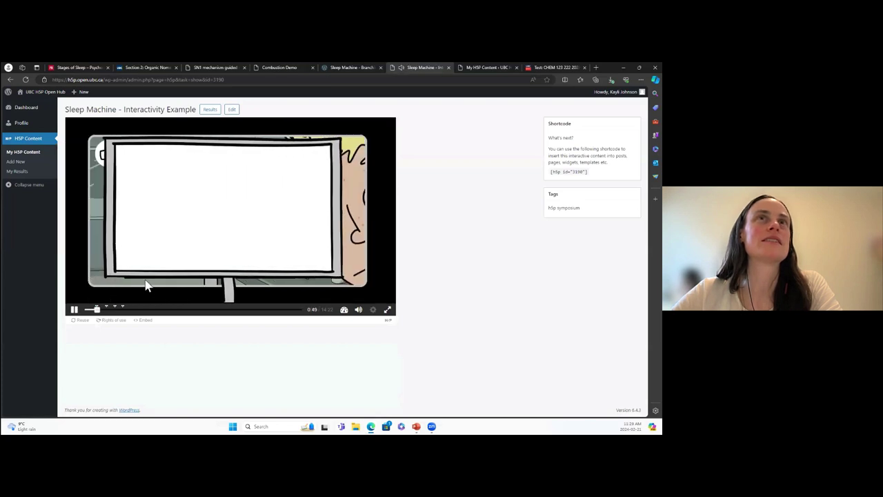
- Test the Stage 2 choice in the crossroads question at 1:26, continue to its target segment and pause the video
click(105, 309)
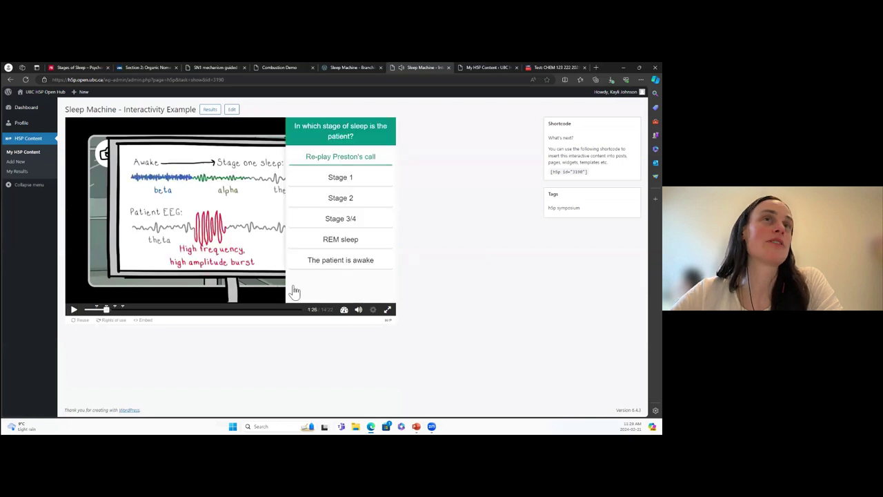
click(352, 200)
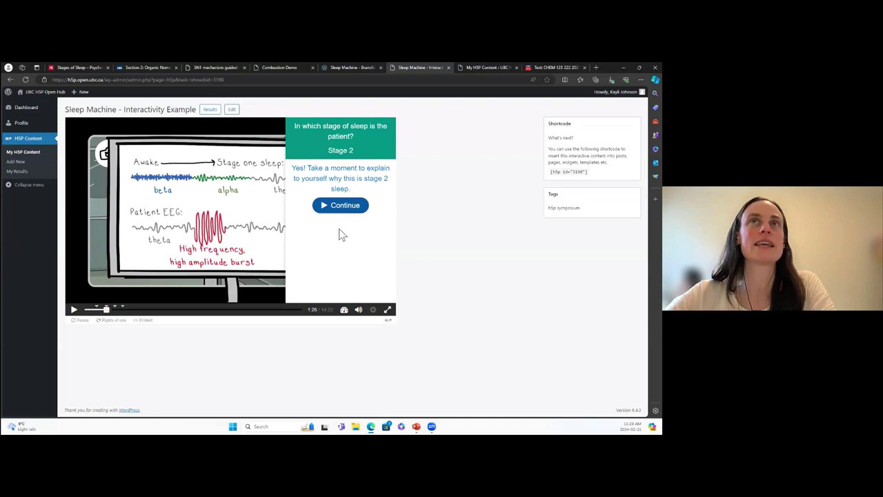
click(340, 205)
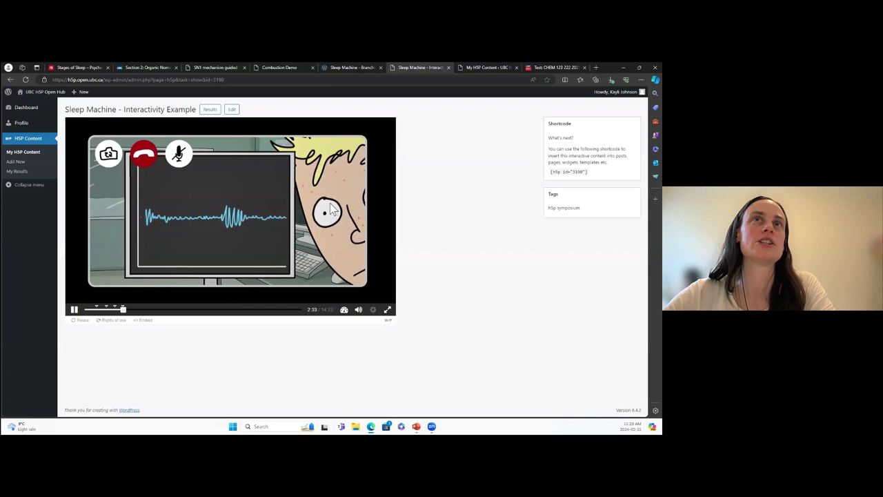
click(74, 309)
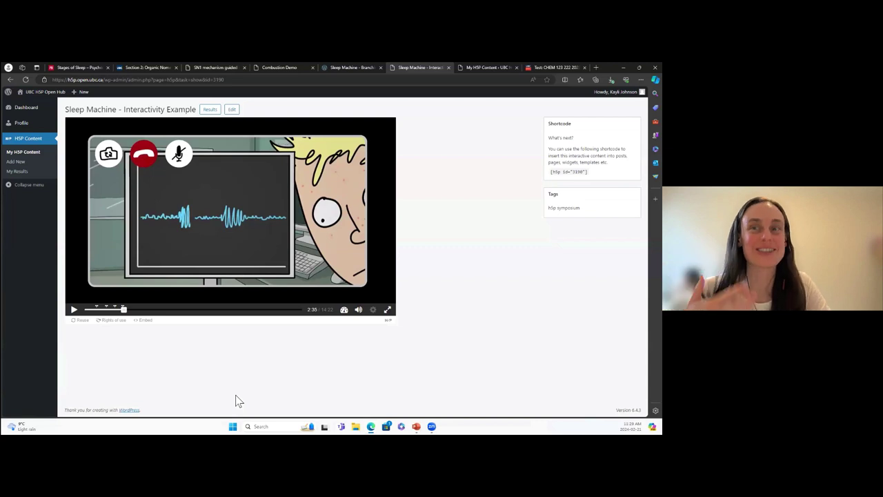
- Review the Sleep Machine crossroads slide in PowerPoint and the SN1 mechanism example in the browser, and return to the Sleep Machine video
key(alt+Tab)
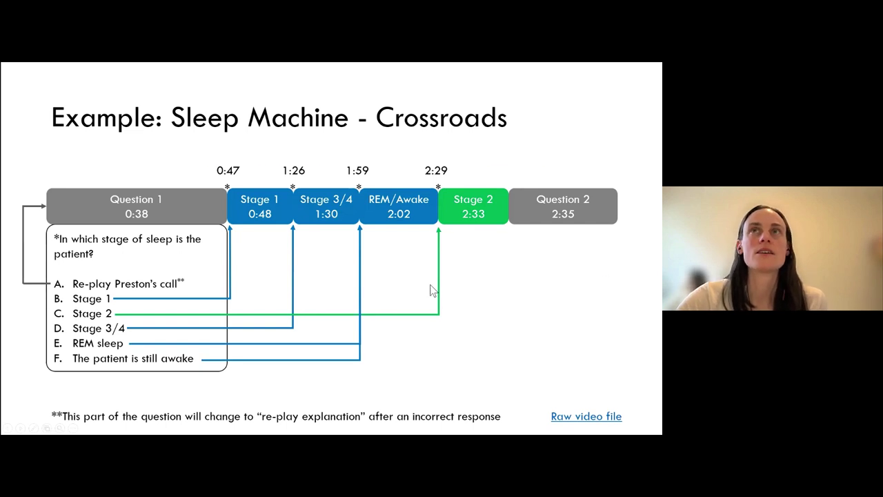
key(Right)
key(Left)
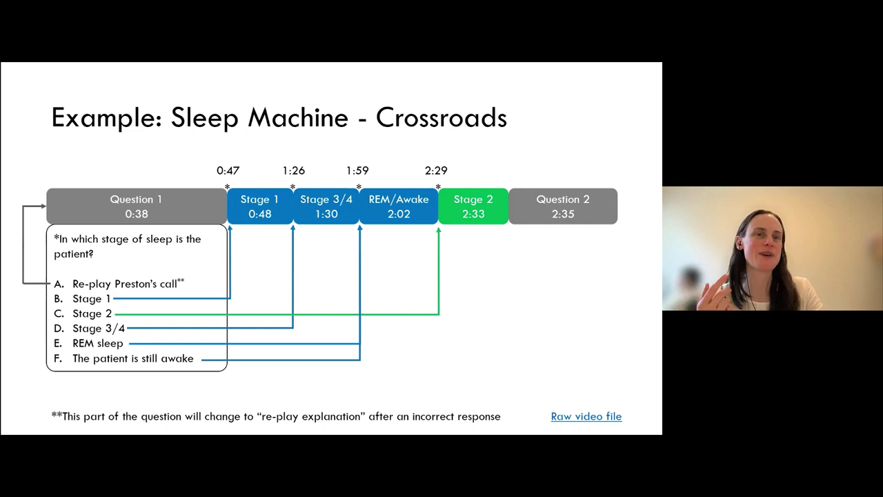
key(alt+Tab)
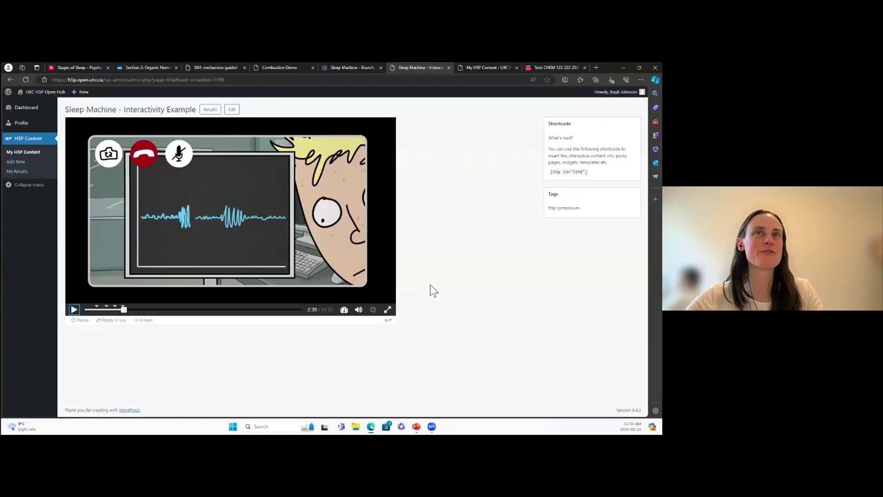
click(211, 65)
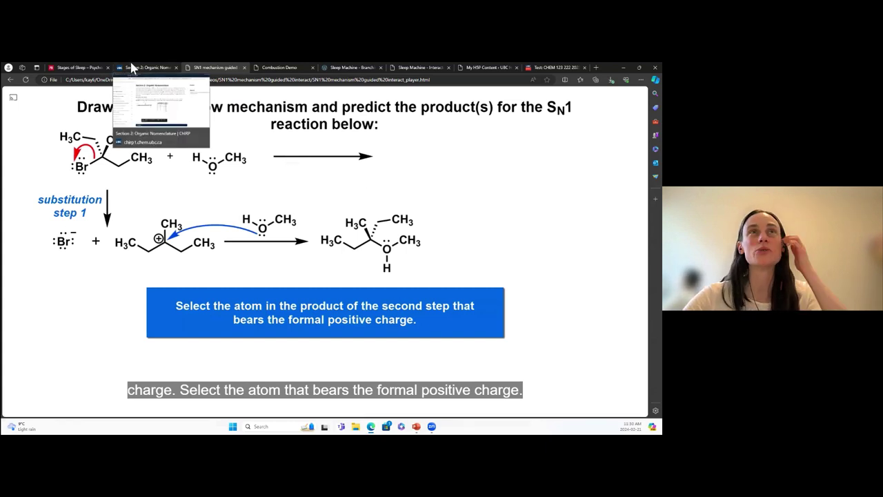
click(417, 66)
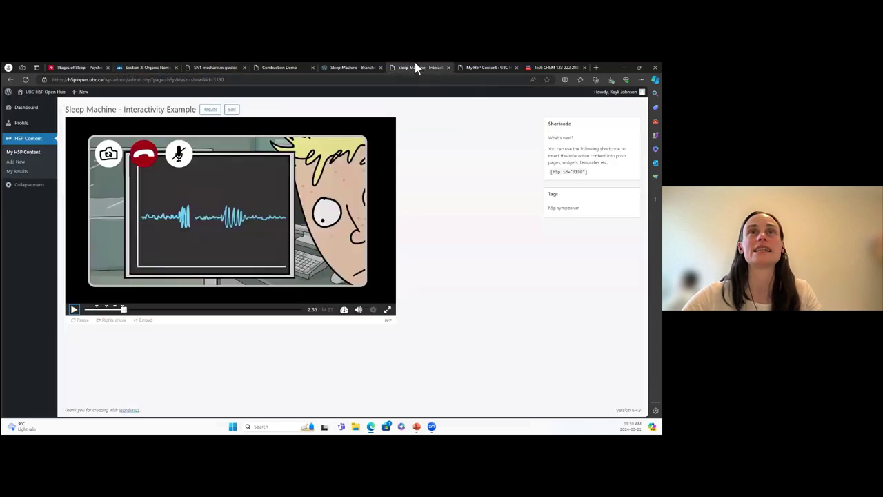
- Open the Sleep Machine video's interactions for editing and pause it at 0:38, on the incoming call screen
click(233, 110)
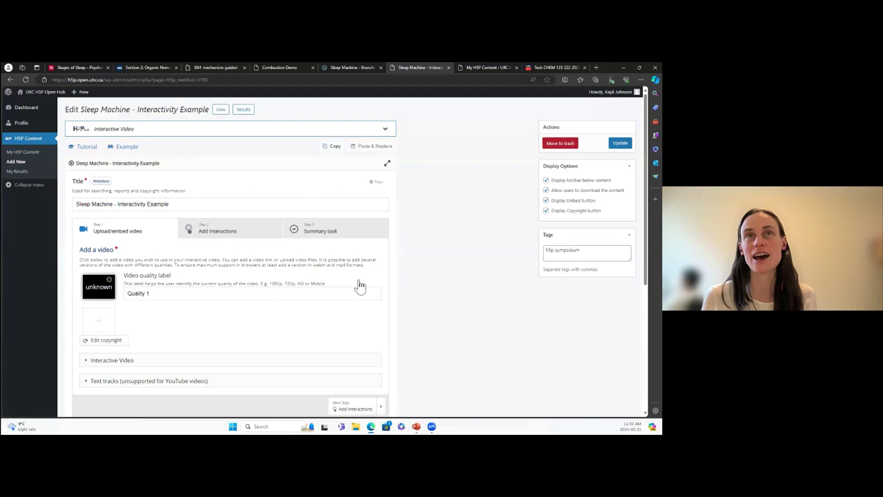
click(250, 234)
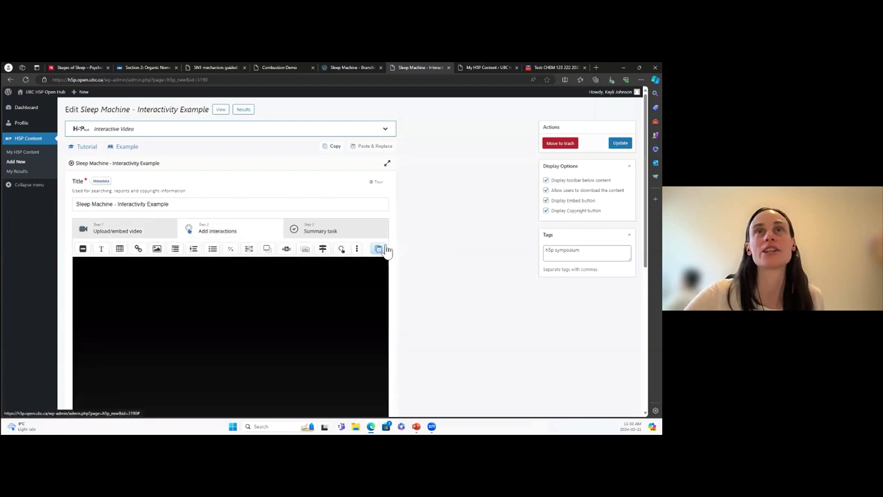
scroll(438, 290, down, 2)
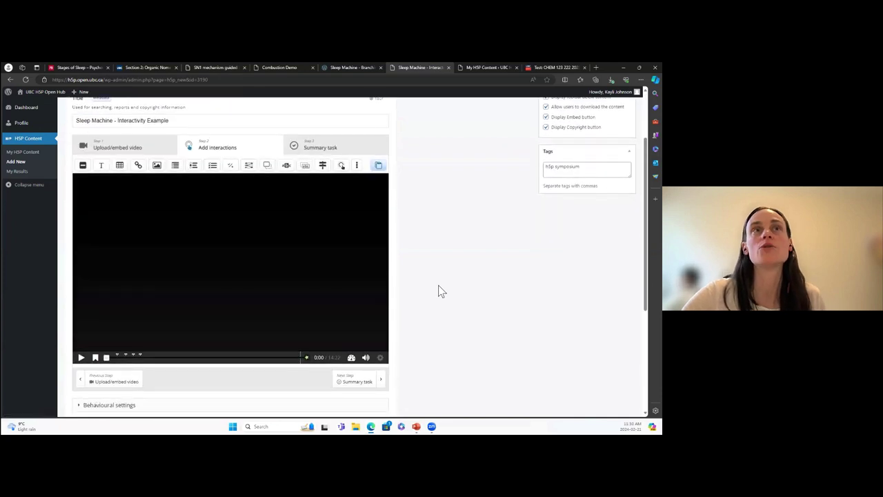
click(110, 357)
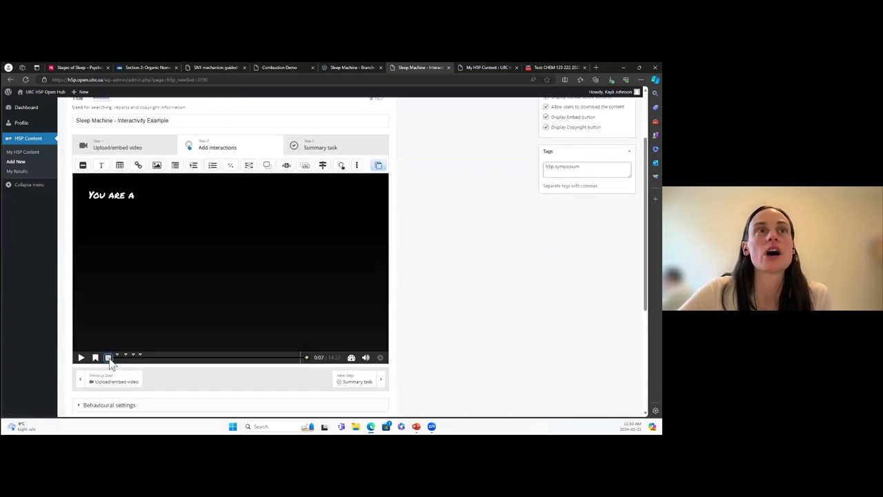
drag(111, 361, 114, 361)
click(81, 357)
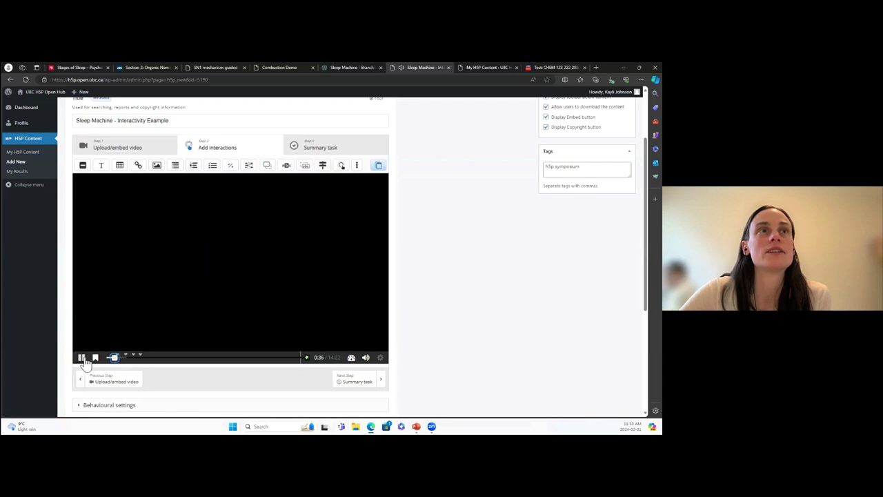
click(81, 358)
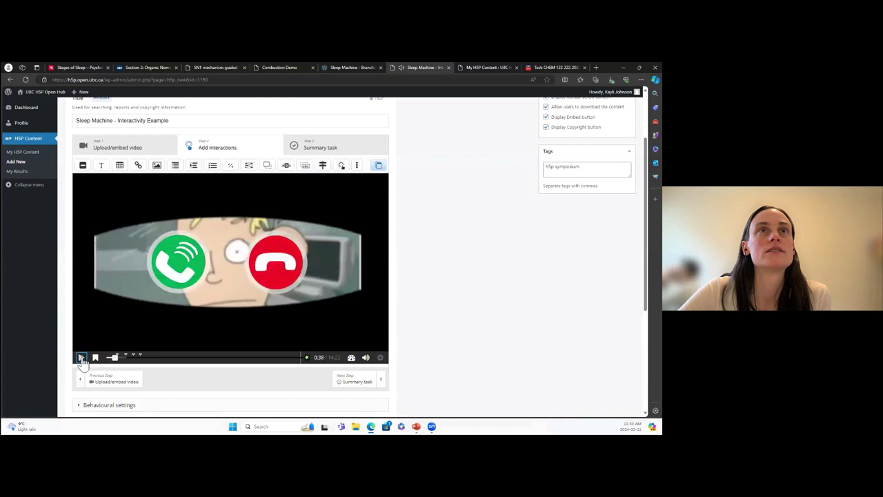
- Add a circular navigation hotspot at 0:38 that goes to timecode 0:38
click(340, 167)
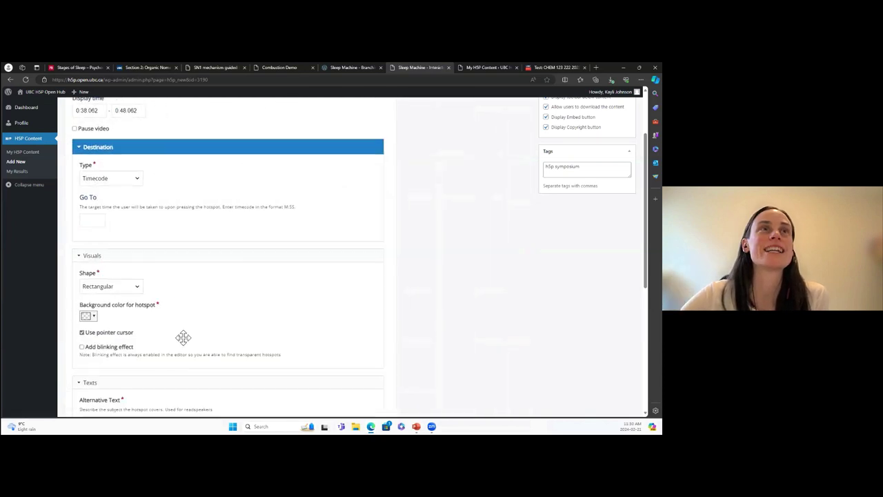
click(100, 286)
click(96, 307)
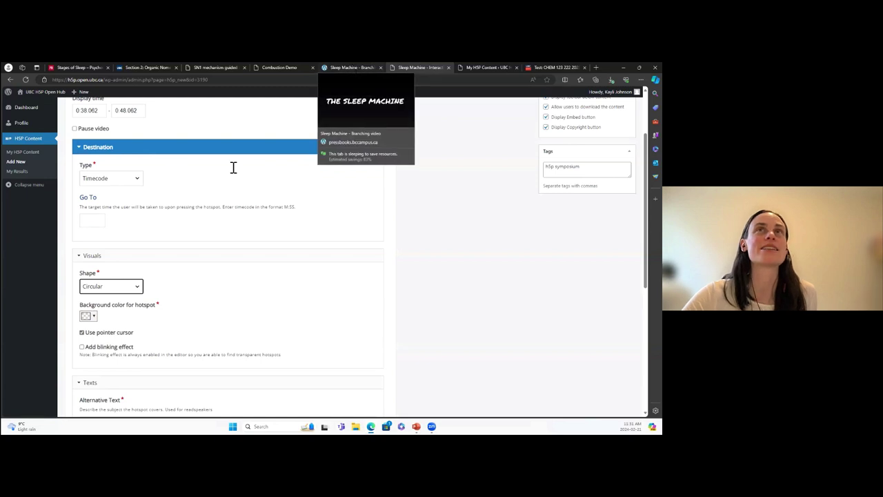
click(94, 223)
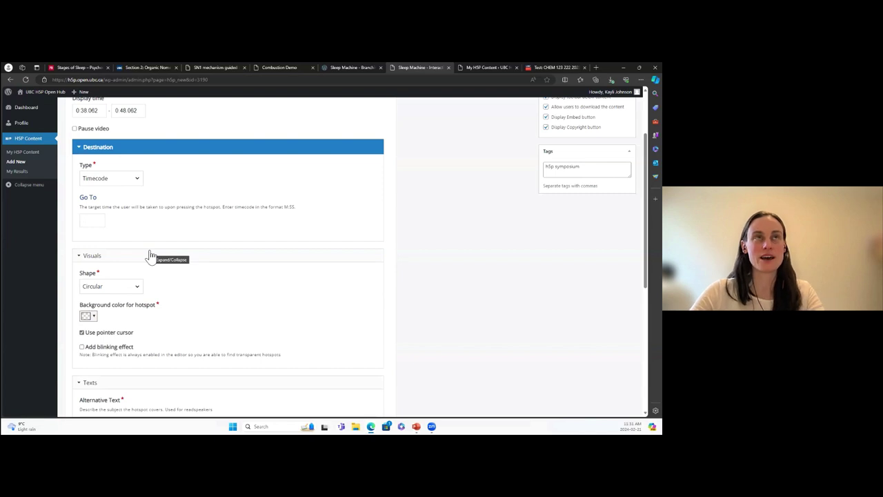
text(3)
key(BackSpace)
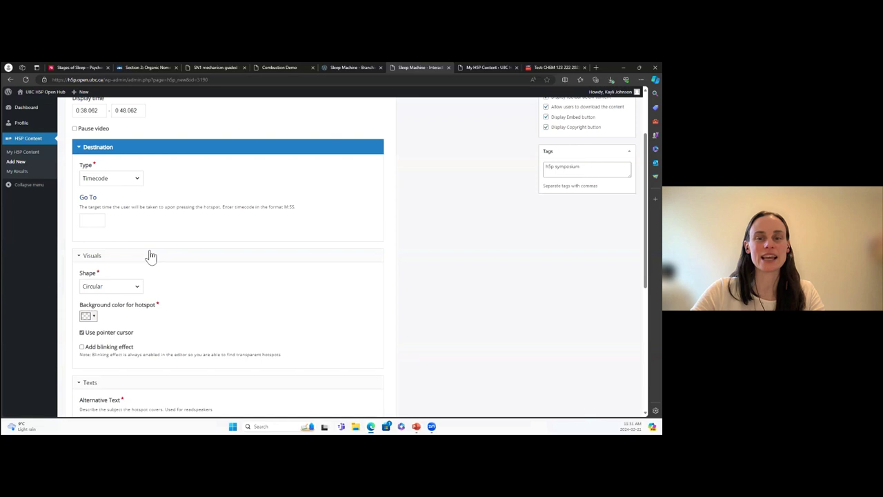
text(0:38)
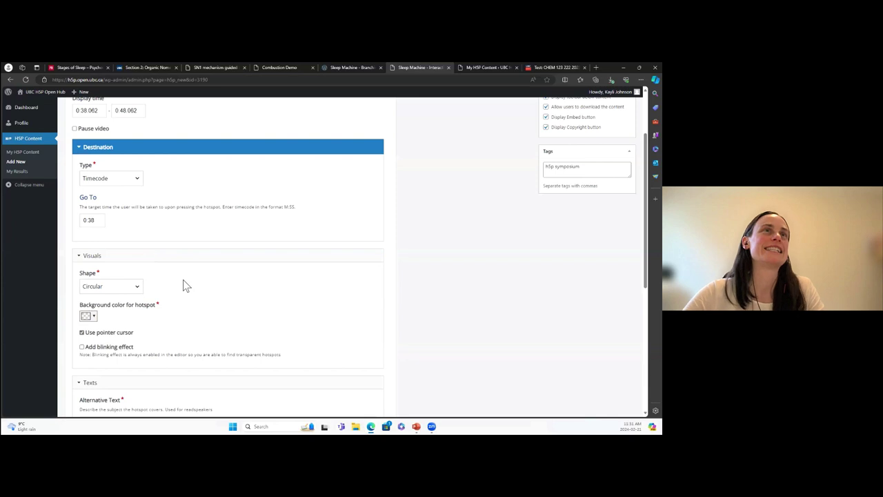
scroll(183, 282, down, 1)
scroll(183, 280, down, 1)
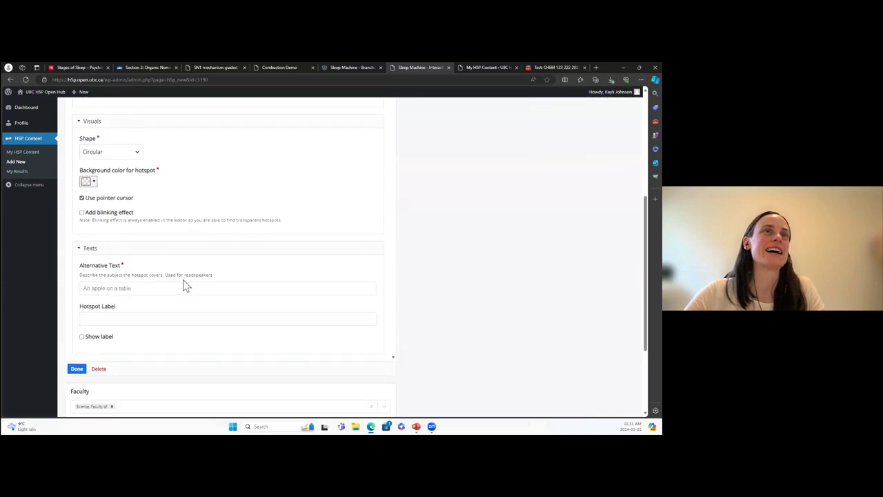
scroll(182, 280, up, 2)
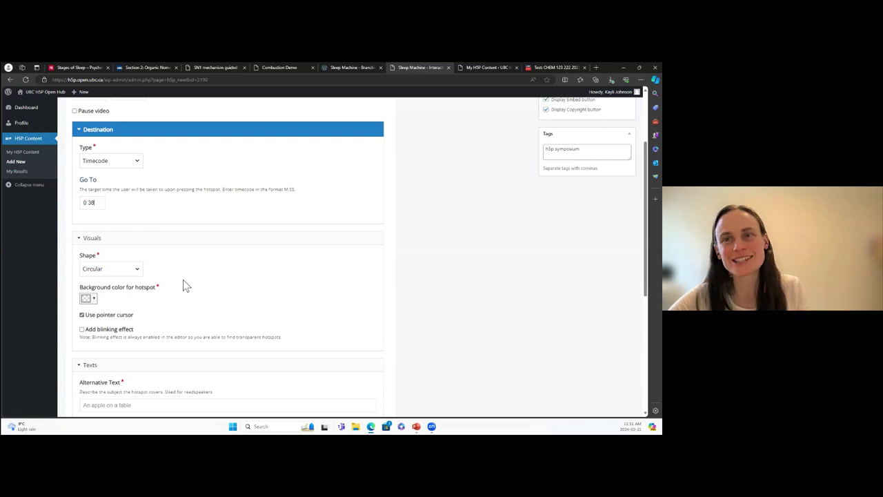
scroll(222, 311, down, 3)
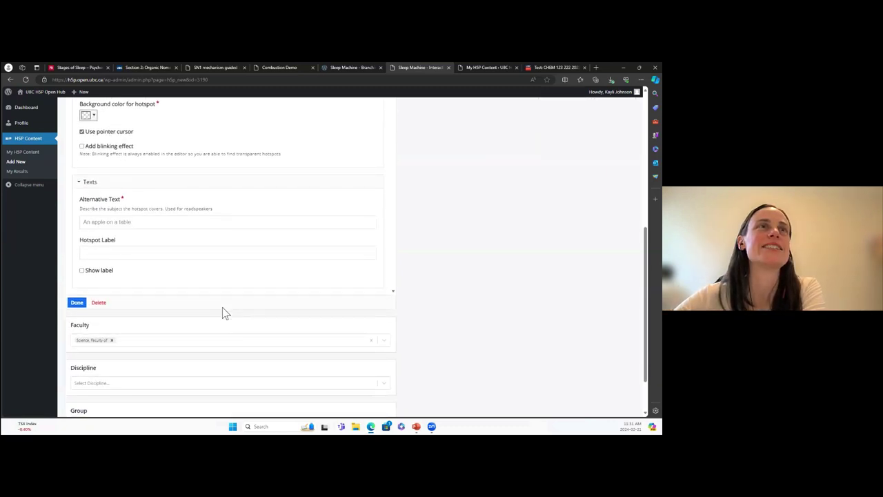
scroll(223, 311, up, 3)
scroll(222, 307, up, 1)
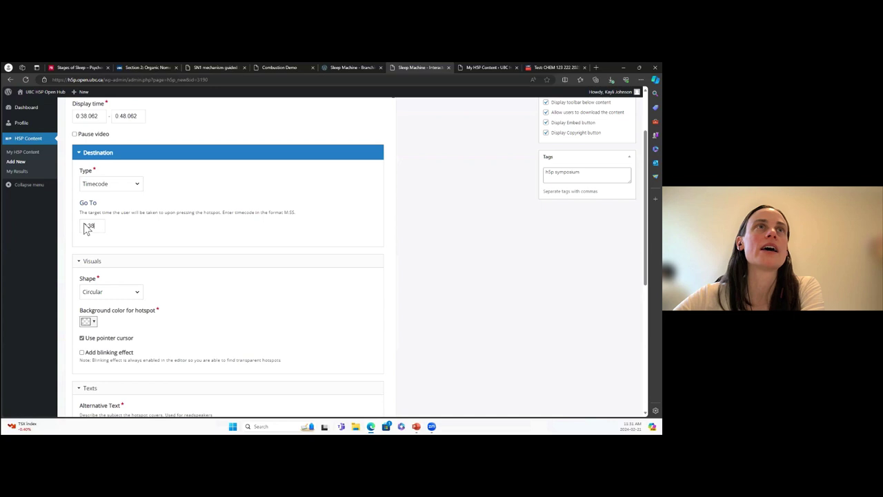
- End the hotspot's display time at 0:39.062 and make the video pause while it is shown
scroll(130, 217, up, 1)
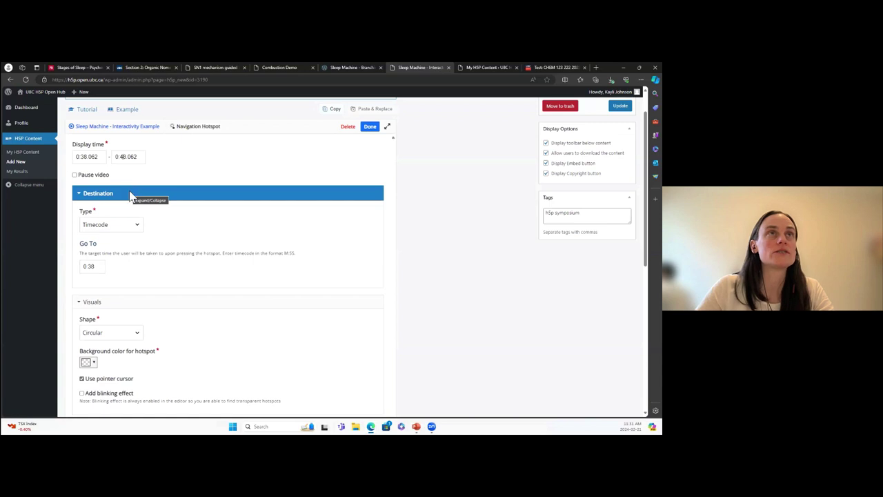
key(BackSpace)
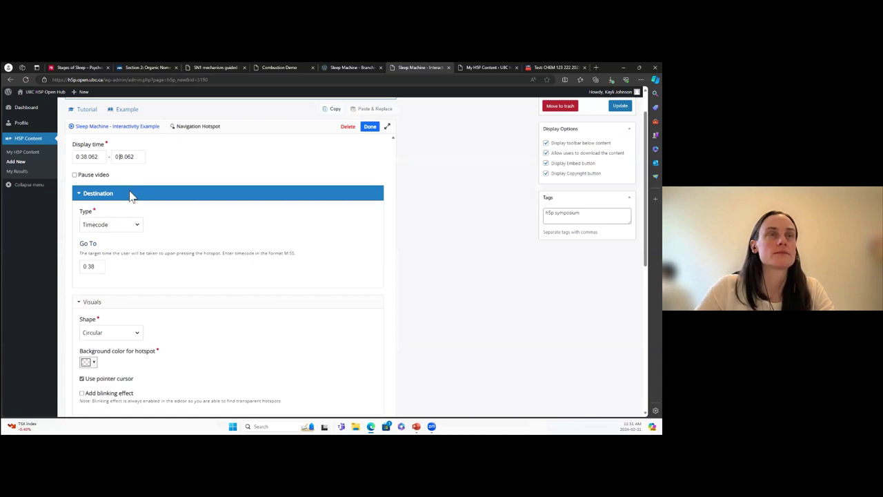
text(39)
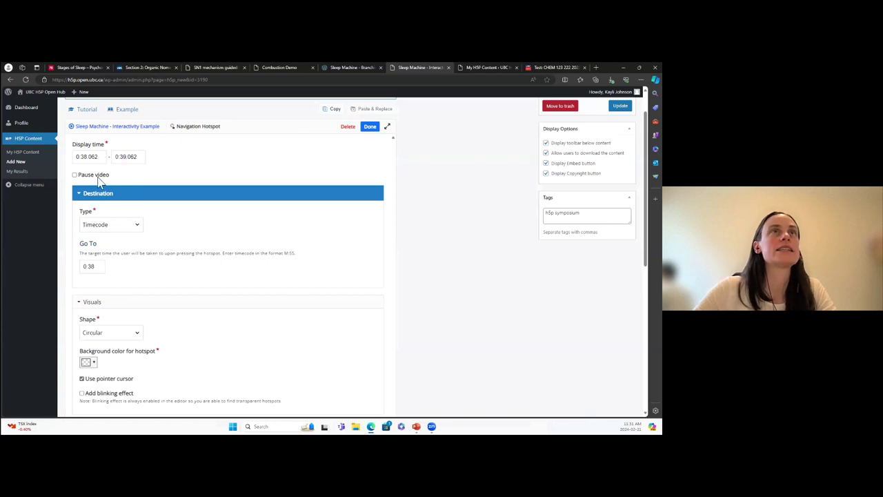
click(75, 175)
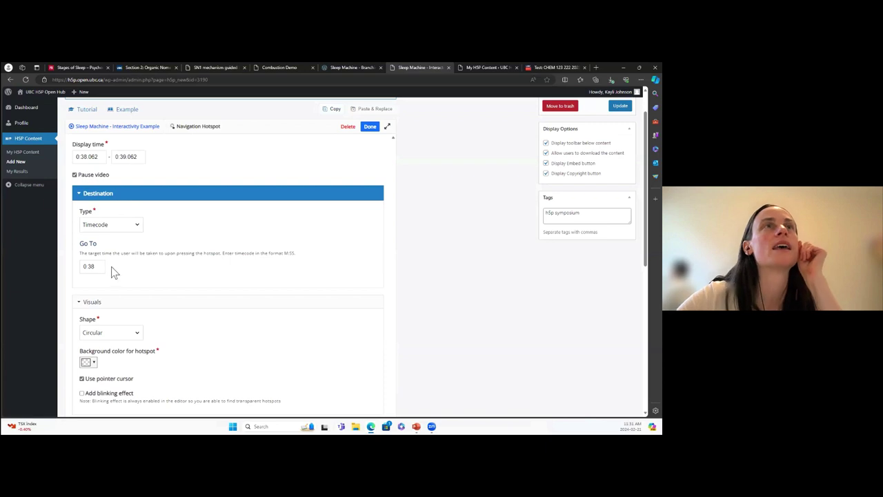
- Examine the hotspot's available destination types and background colours without changing them
click(118, 226)
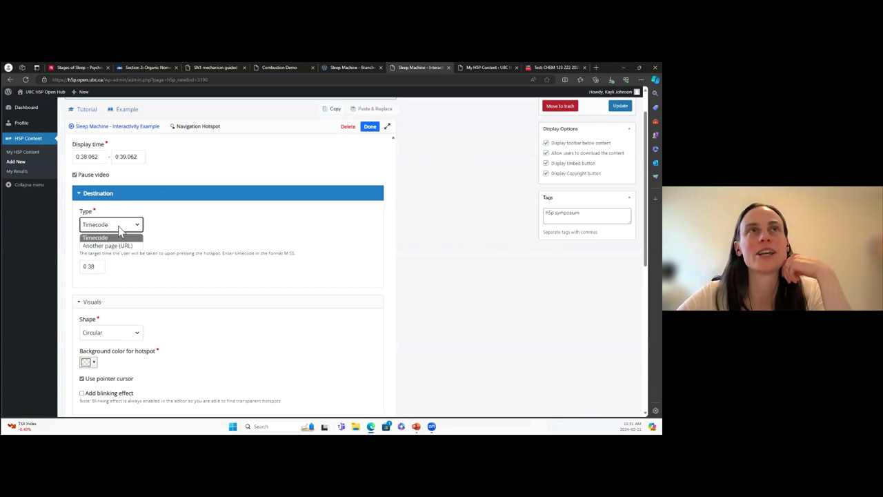
click(119, 228)
scroll(198, 340, down, 1)
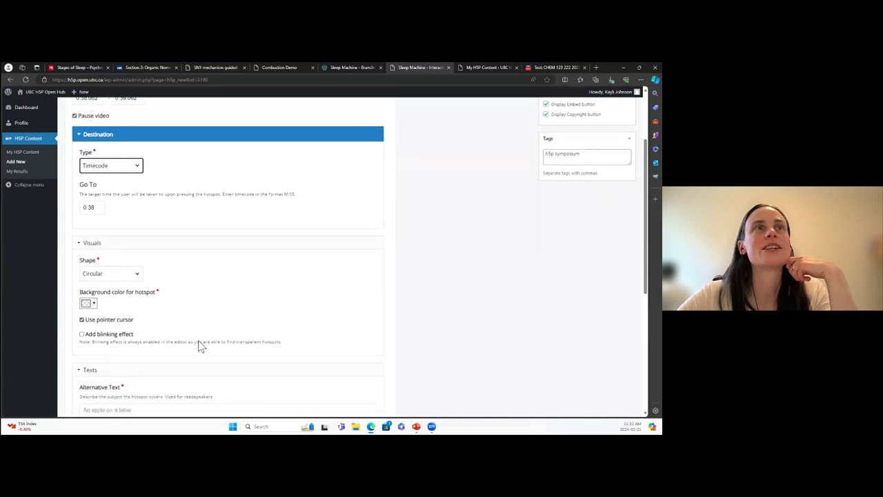
click(93, 304)
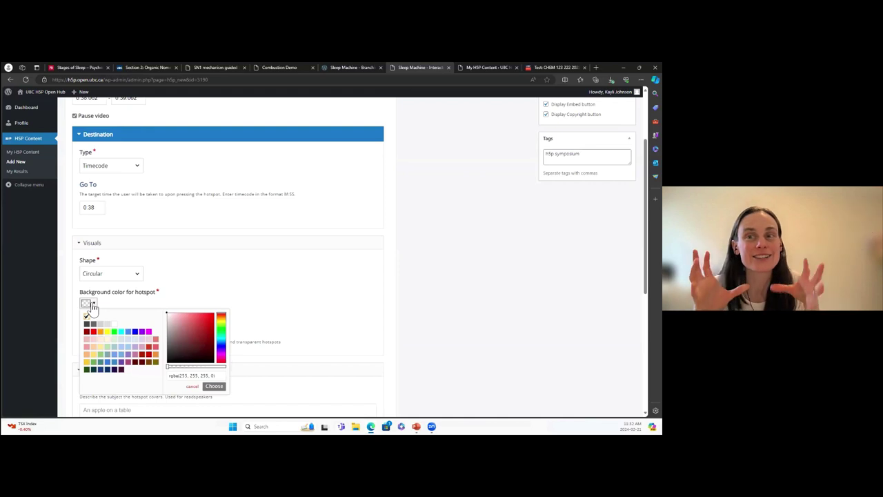
click(94, 307)
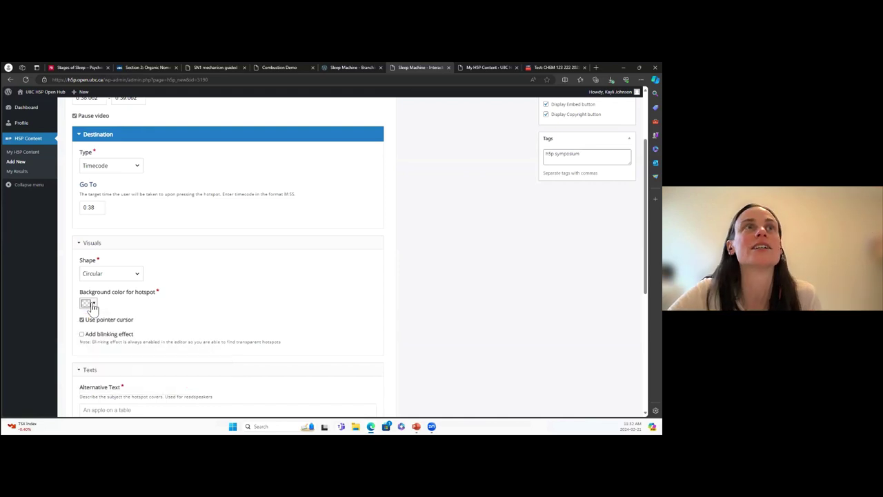
- Give the hotspot the alternative text "Answer call" and save it onto the video
scroll(171, 334, down, 1)
scroll(172, 334, down, 2)
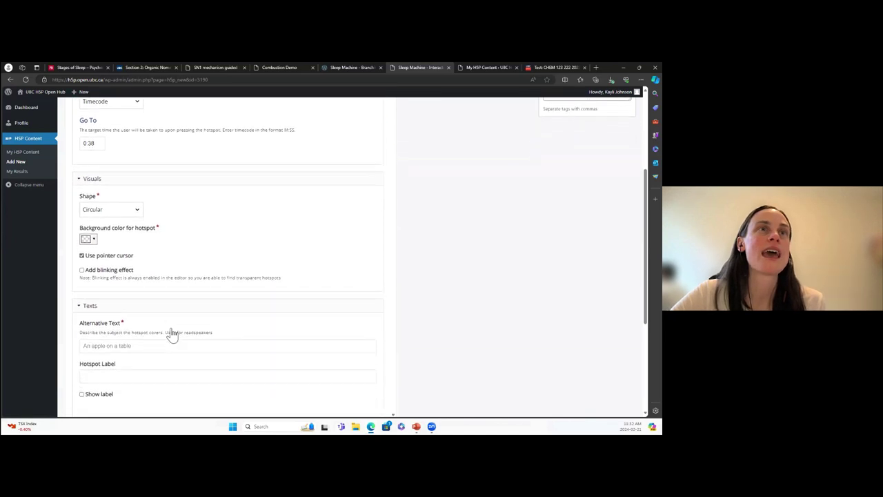
click(127, 339)
text(Answer call)
scroll(218, 299, down, 1)
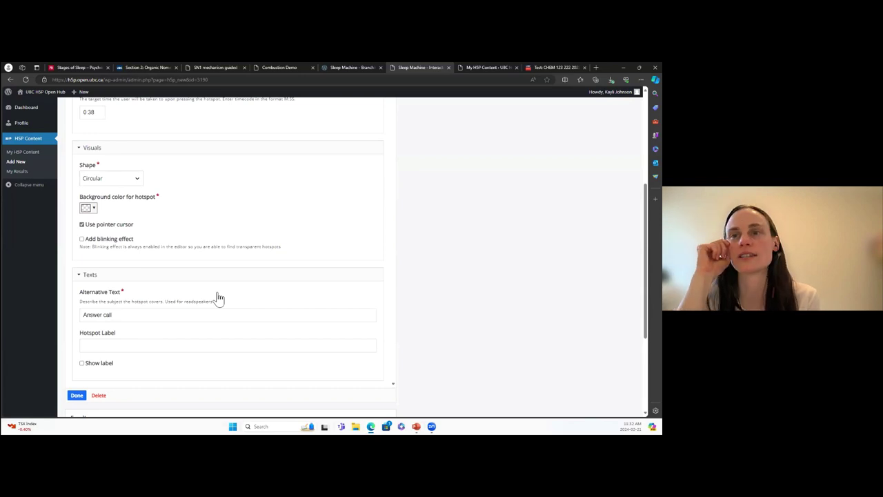
click(77, 397)
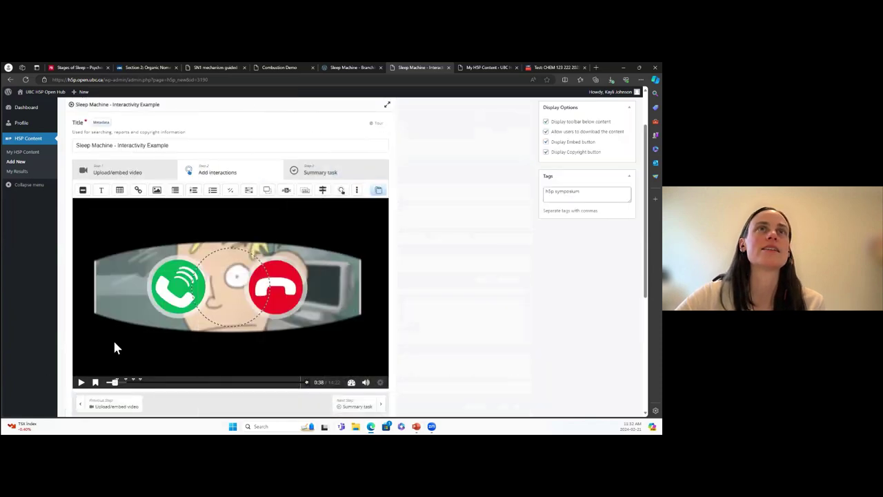
- Move and shrink the circular hotspot so it fits over the green answer-call button, and update the H5P content
click(233, 286)
drag(233, 285, 194, 289)
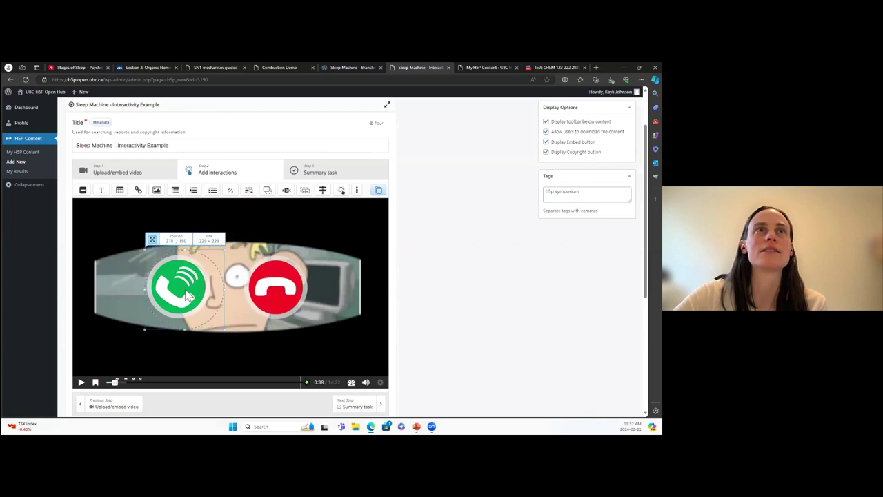
click(165, 236)
click(364, 106)
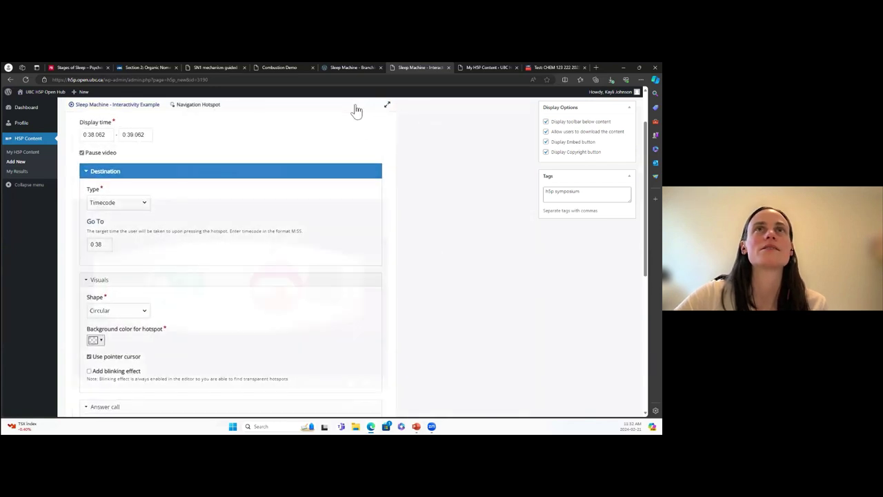
click(193, 298)
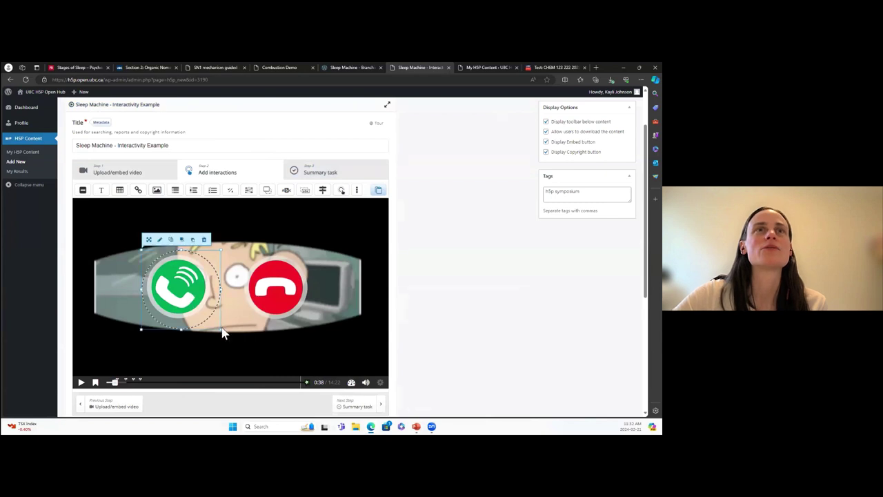
drag(223, 332, 212, 321)
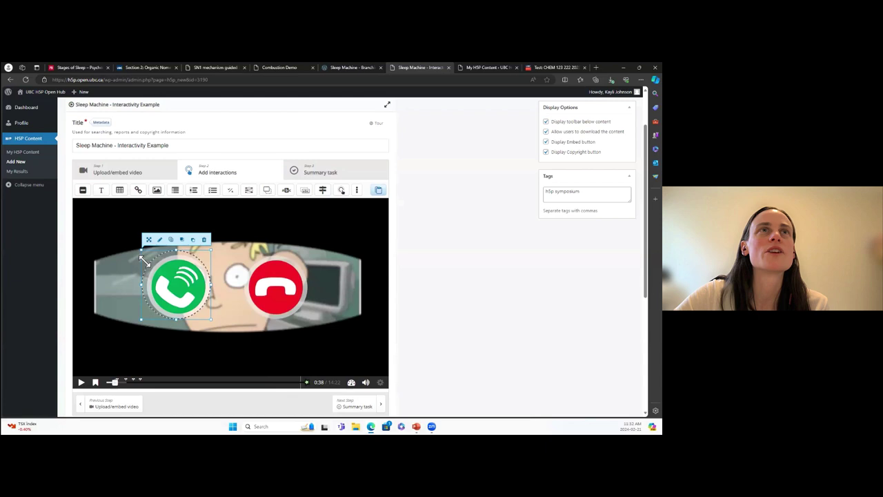
drag(141, 250, 145, 254)
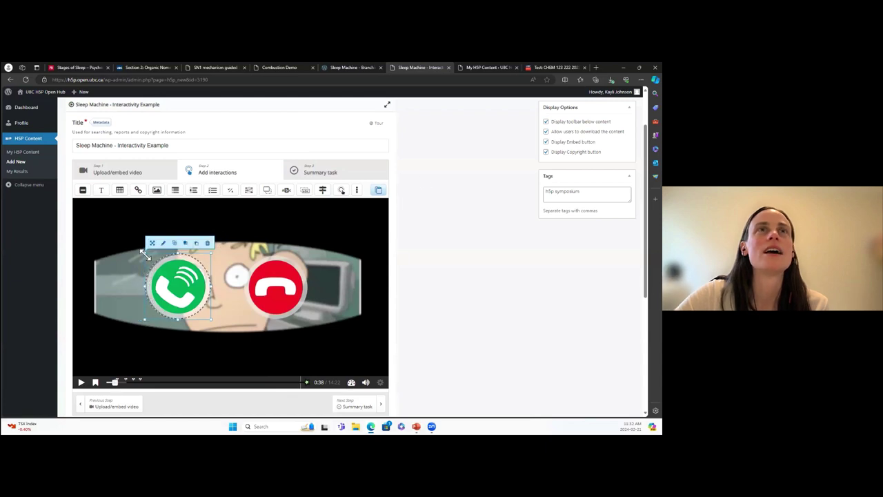
click(247, 351)
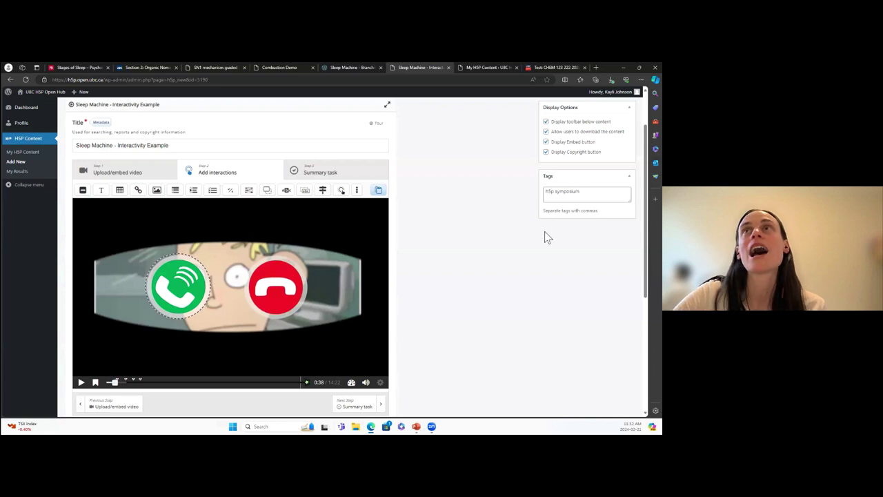
scroll(545, 235, up, 1)
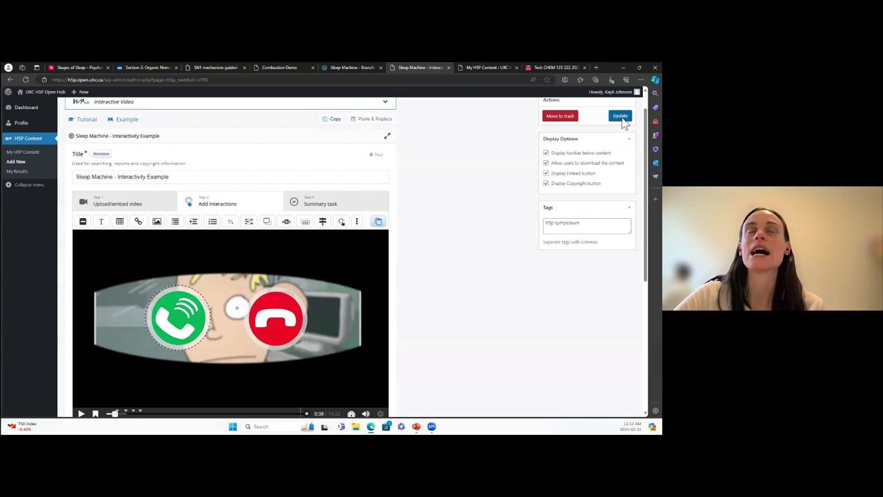
click(620, 118)
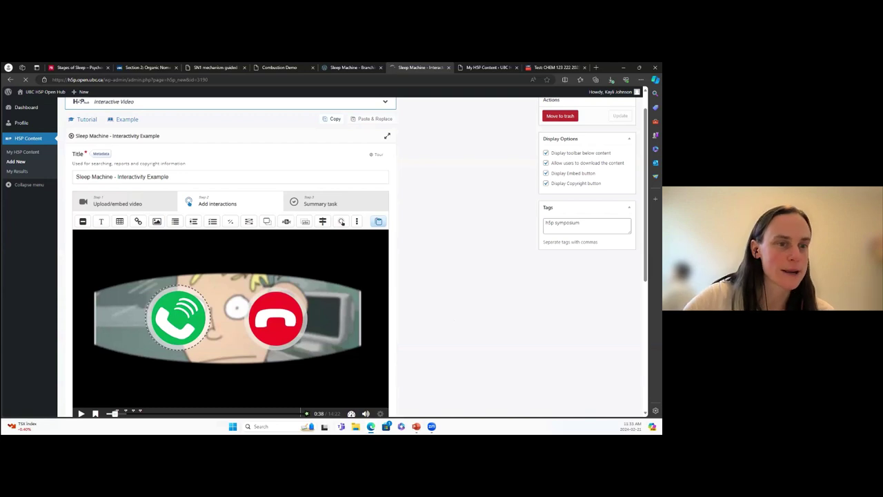
- Play the published video up to the call screen, test the answer-call hotspot and resume playback
click(75, 310)
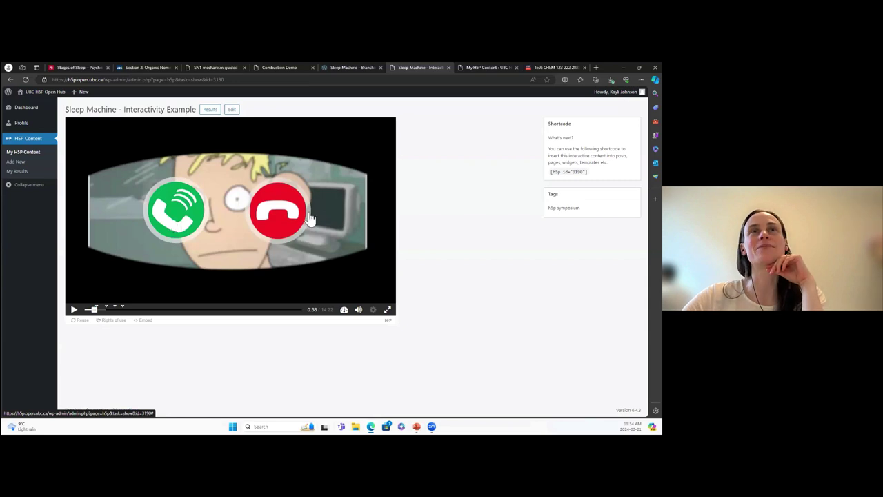
click(177, 220)
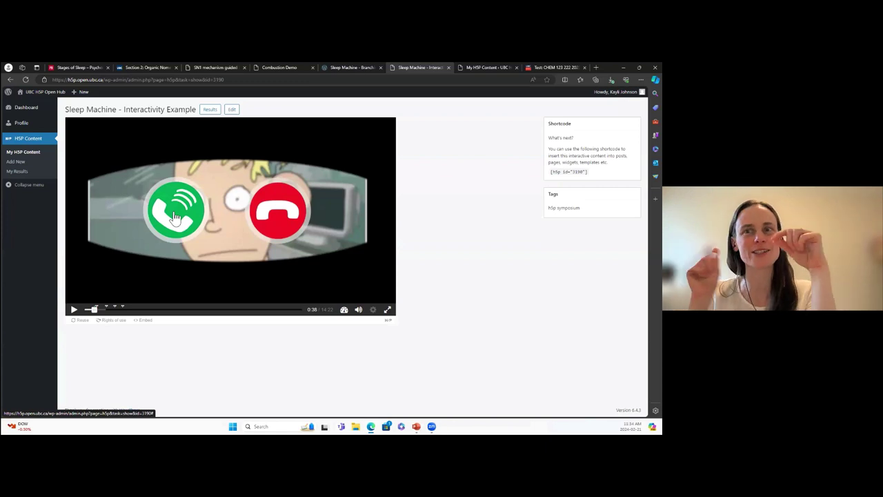
click(74, 312)
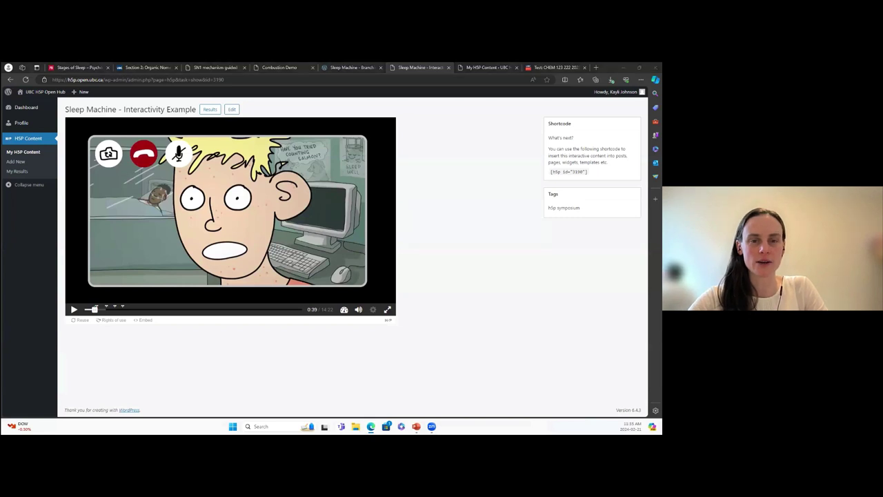
key(alt+Tab)
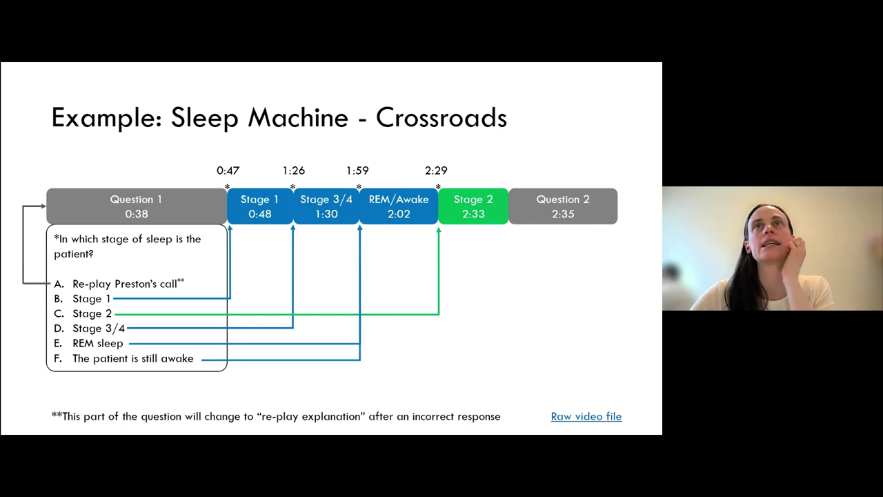
key(Right)
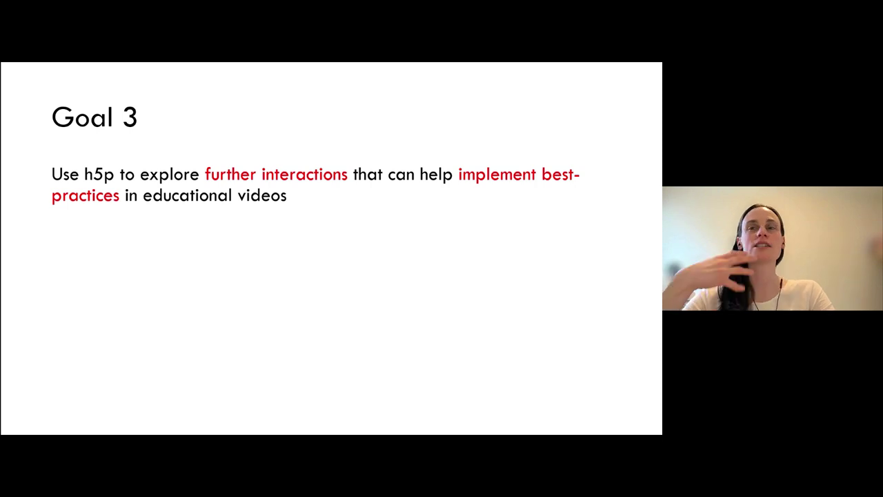
key(Right)
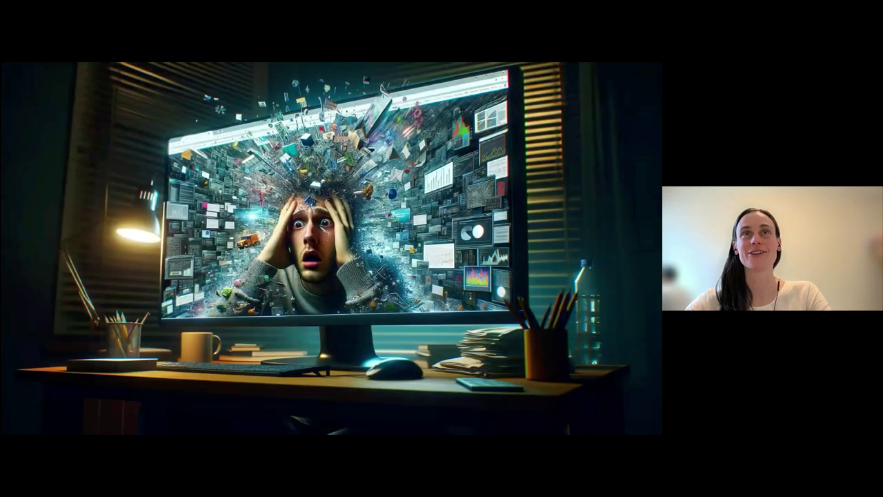
key(Right)
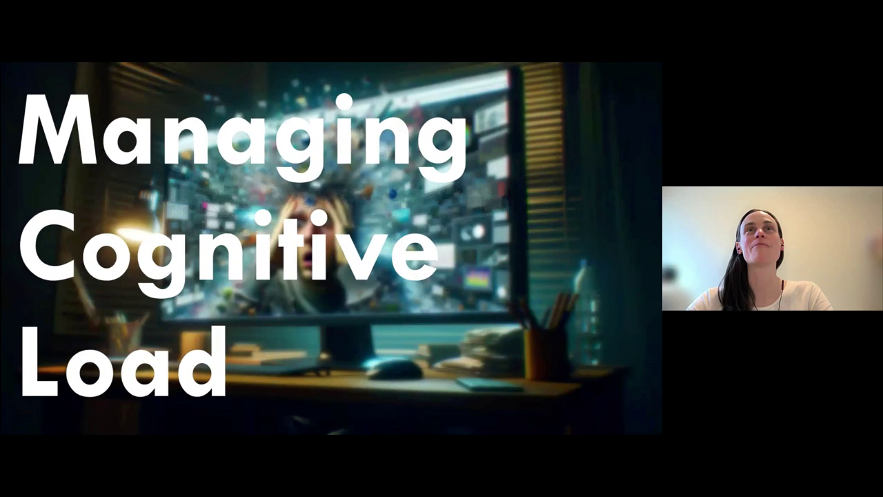